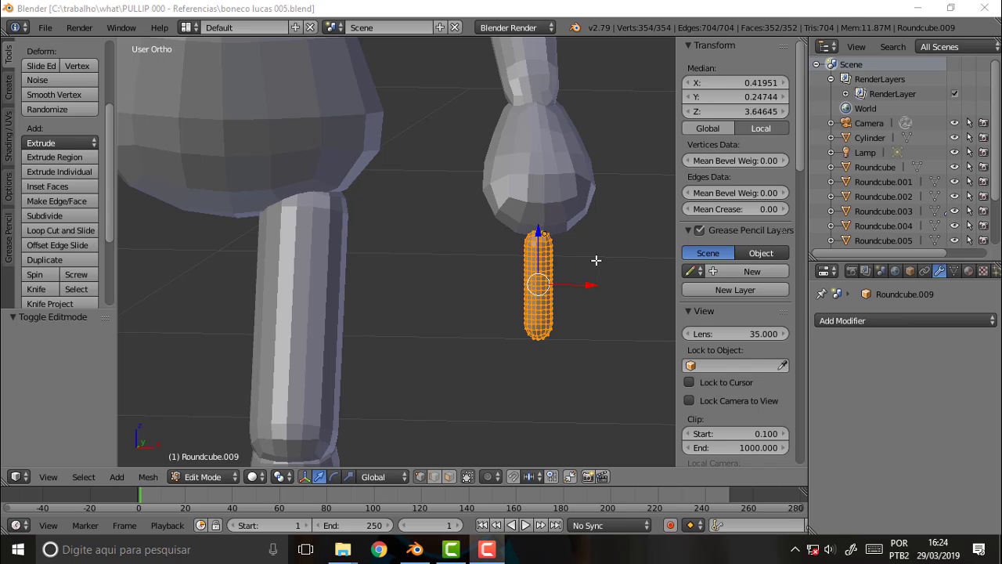
# Zoom in and orbit around the Roundcube.009 finger piece for a straight front view.
pyautogui.scroll(1, 603, 260)
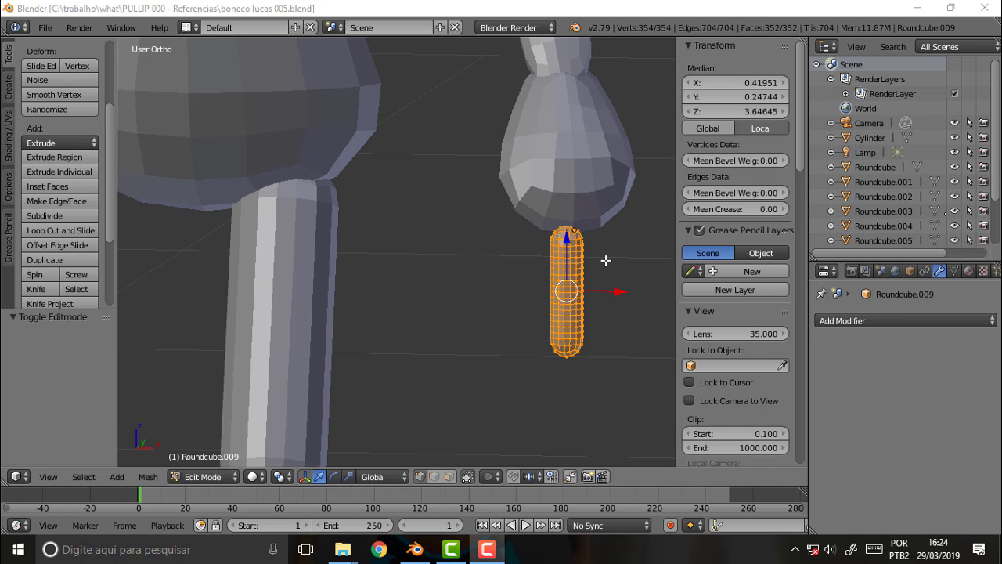
pyautogui.moveTo(605, 260)
pyautogui.mouseDown(button='middle')
pyautogui.moveTo(537, 259)
pyautogui.moveTo(618, 253)
pyautogui.moveTo(517, 253)
pyautogui.mouseUp(button='middle')
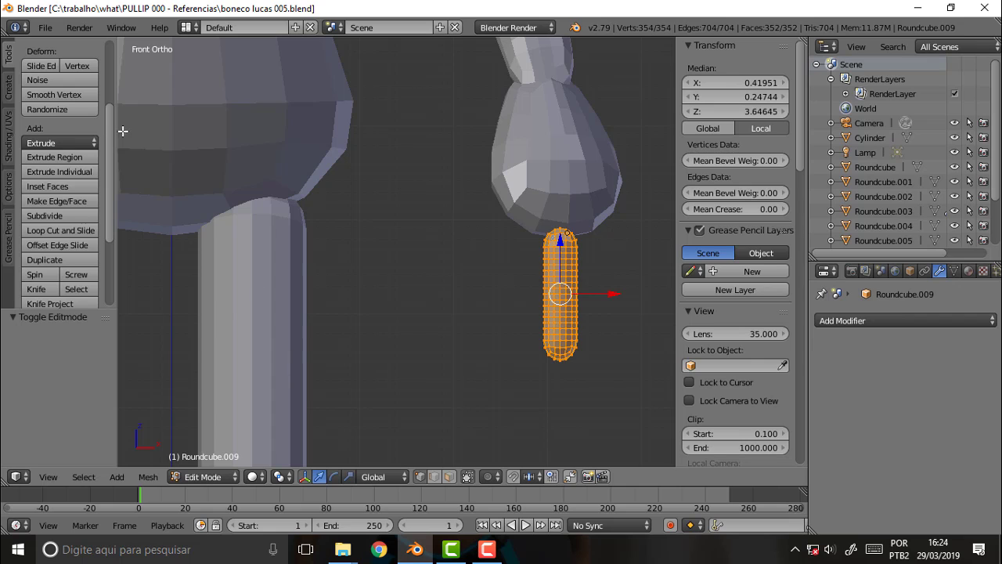
pyautogui.scroll(4, 24, 70)
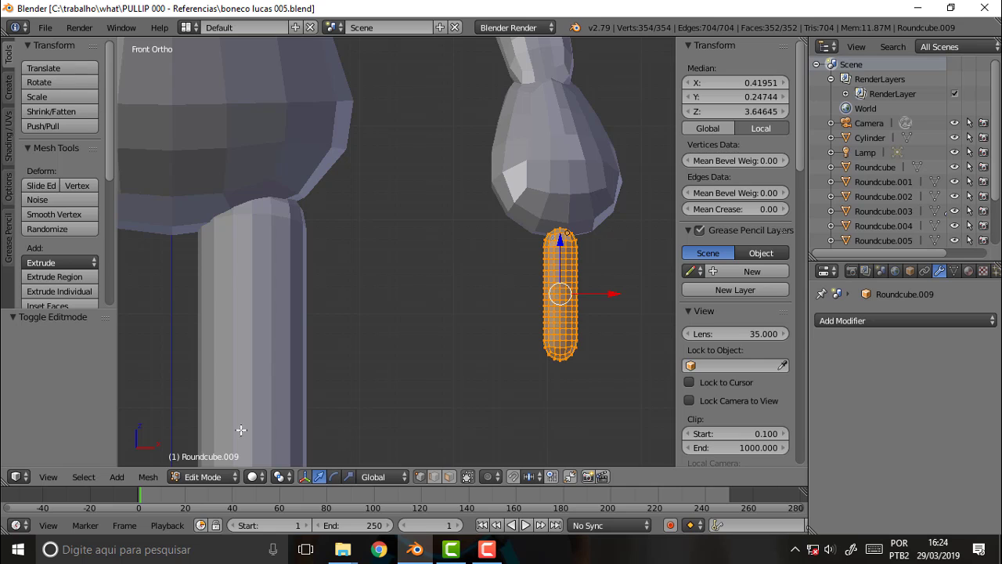
# Enter Sculpt Mode, curve the finger's upper part with Grab, and select the Inflate/Deflate brush.
pyautogui.click(202, 479)
pyautogui.click(223, 429)
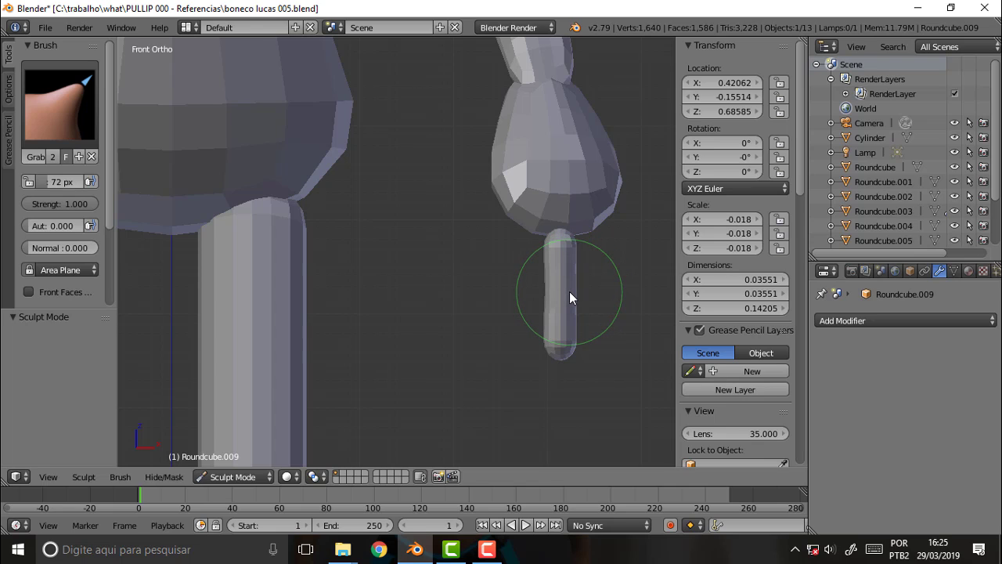
pyautogui.moveTo(559, 292)
pyautogui.mouseDown()
pyautogui.moveTo(570, 283)
pyautogui.moveTo(568, 308)
pyautogui.moveTo(568, 281)
pyautogui.mouseUp()
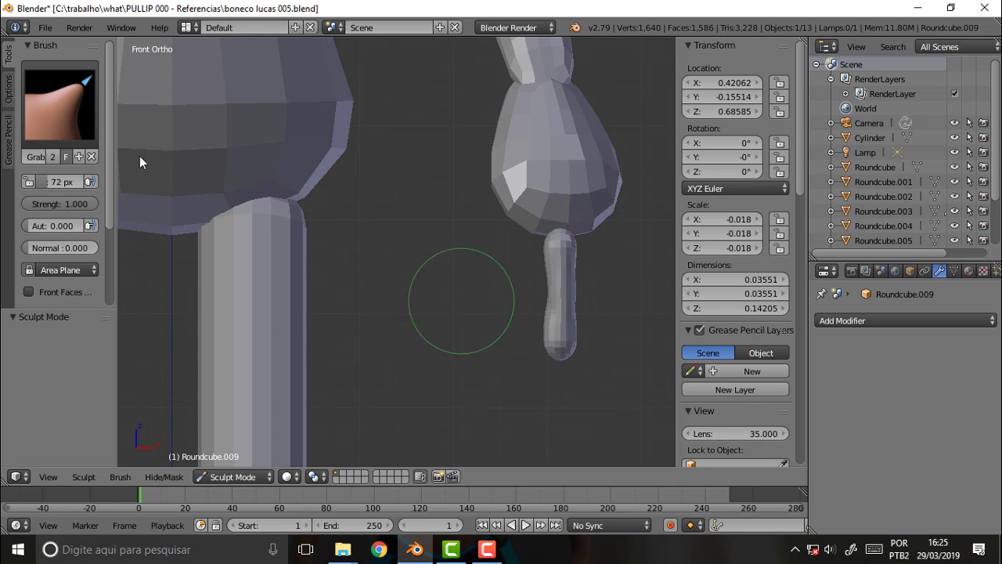
pyautogui.click(58, 104)
pyautogui.click(467, 195)
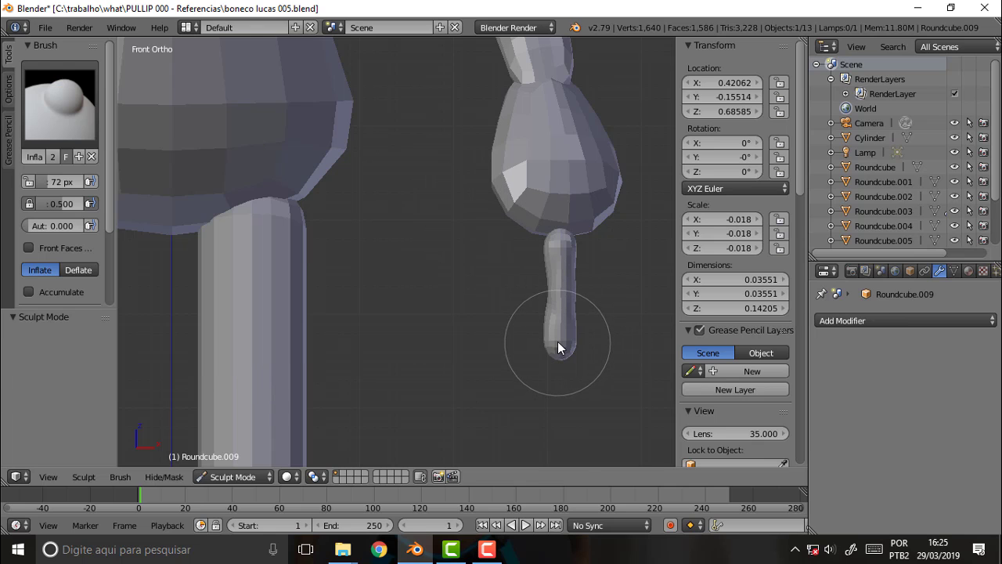
# Inflate the finger's tip, lower bulb and upper right side, ending in Right Ortho view.
pyautogui.moveTo(558, 338); pyautogui.dragTo(553, 241)
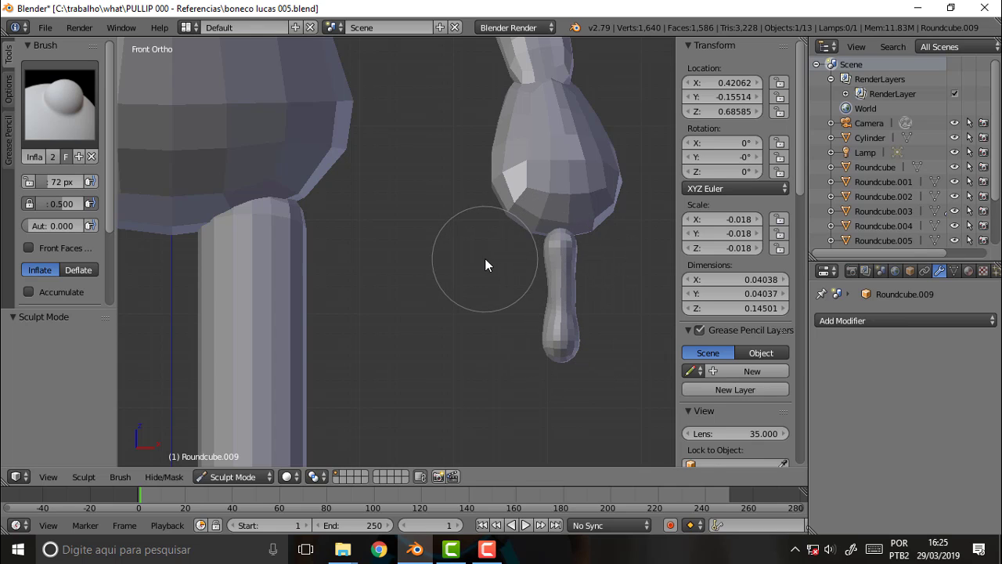
pyautogui.moveTo(485, 258)
pyautogui.mouseDown(button='middle')
pyautogui.moveTo(480, 266)
pyautogui.moveTo(604, 265)
pyautogui.moveTo(311, 271)
pyautogui.moveTo(447, 279)
pyautogui.moveTo(513, 268)
pyautogui.moveTo(339, 297)
pyautogui.moveTo(457, 274)
pyautogui.mouseUp(button='middle')
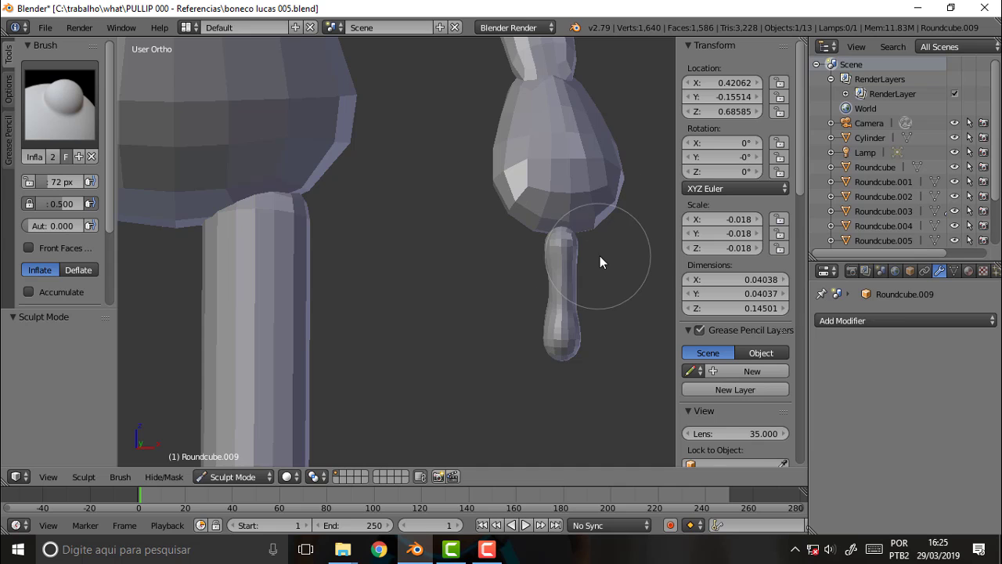
pyautogui.scroll(1, 600, 259)
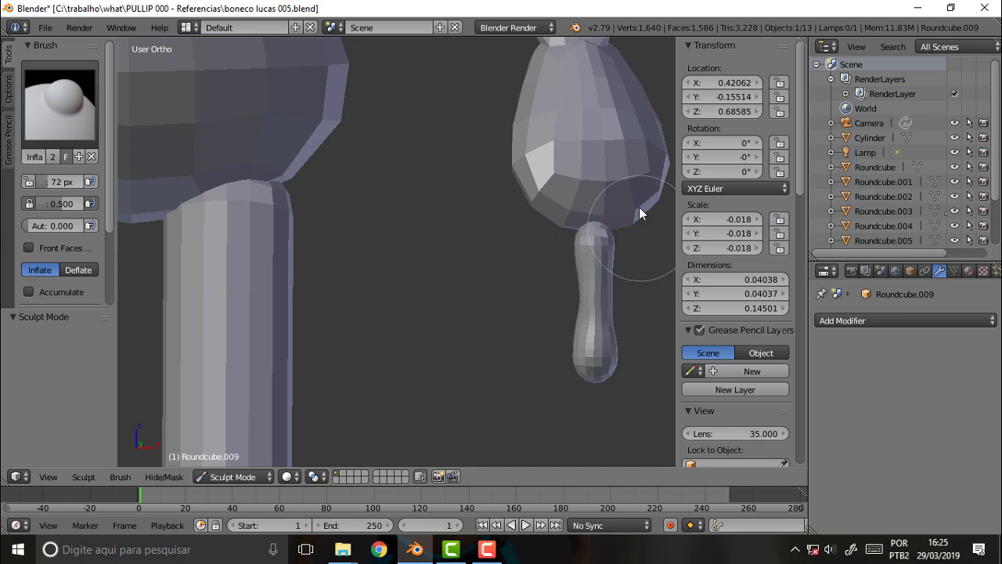
pyautogui.moveTo(527, 246)
pyautogui.mouseDown(button='middle')
pyautogui.moveTo(517, 151)
pyautogui.moveTo(595, 168)
pyautogui.moveTo(582, 264)
pyautogui.moveTo(520, 266)
pyautogui.mouseUp(button='middle')
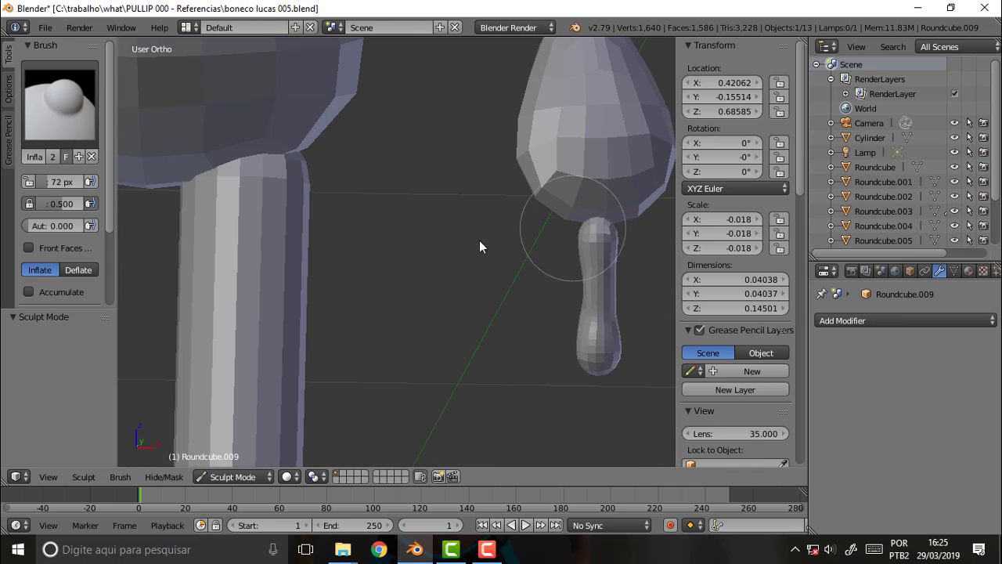
pyautogui.moveTo(479, 240); pyautogui.dragTo(483, 236, button='middle')
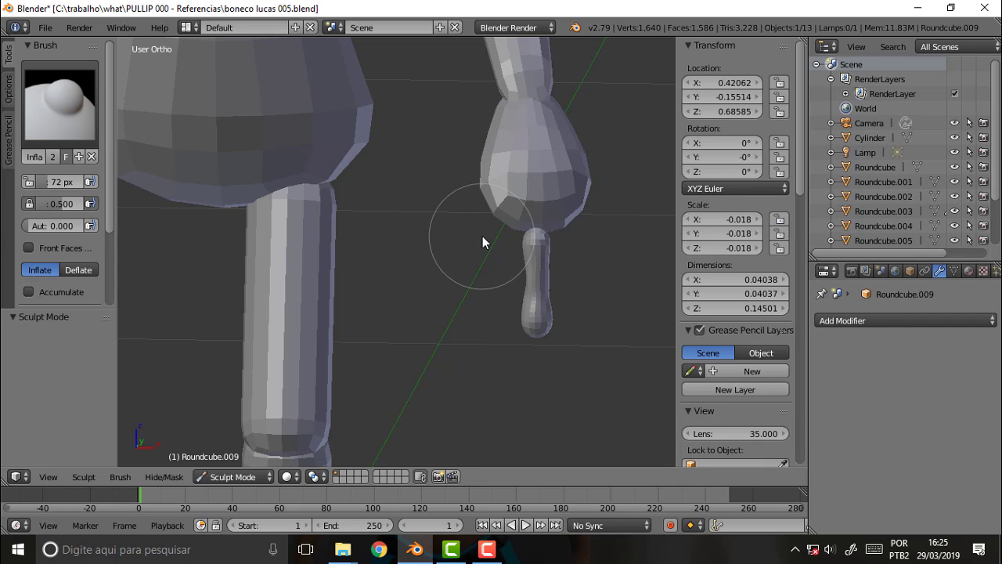
pyautogui.click(482, 236)
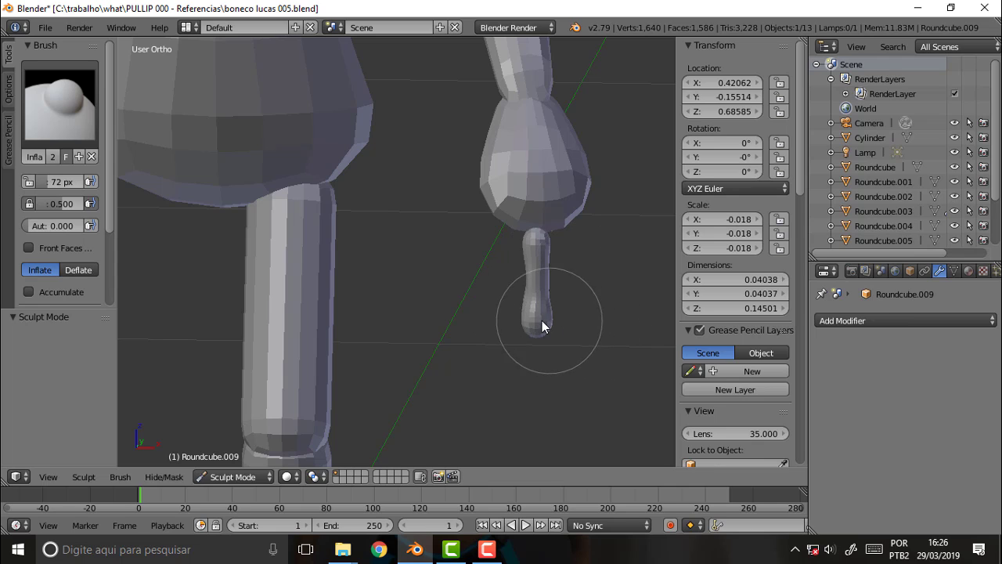
pyautogui.moveTo(538, 337); pyautogui.dragTo(579, 318)
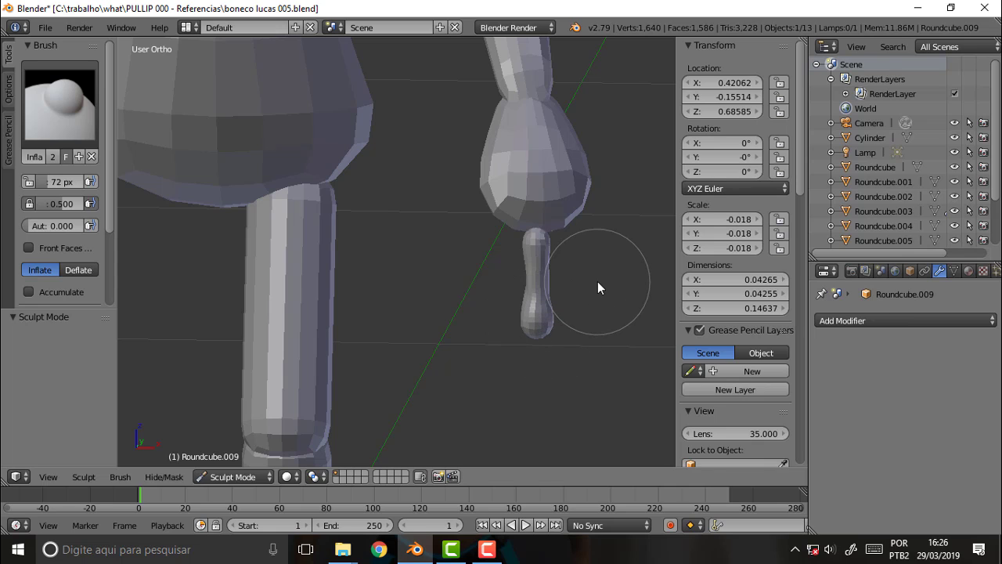
pyautogui.moveTo(598, 281); pyautogui.dragTo(590, 265)
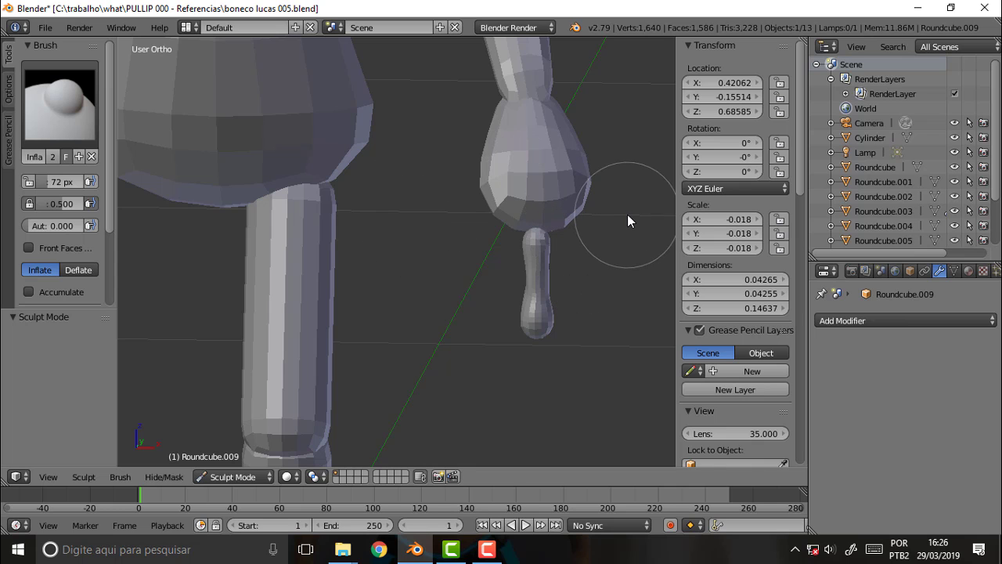
pyautogui.moveTo(627, 215)
pyautogui.mouseDown(button='middle')
pyautogui.moveTo(565, 175)
pyautogui.moveTo(565, 132)
pyautogui.moveTo(612, 95)
pyautogui.moveTo(610, 172)
pyautogui.moveTo(389, 179)
pyautogui.moveTo(609, 187)
pyautogui.moveTo(128, 175)
pyautogui.moveTo(615, 228)
pyautogui.moveTo(654, 220)
pyautogui.mouseUp(button='middle')
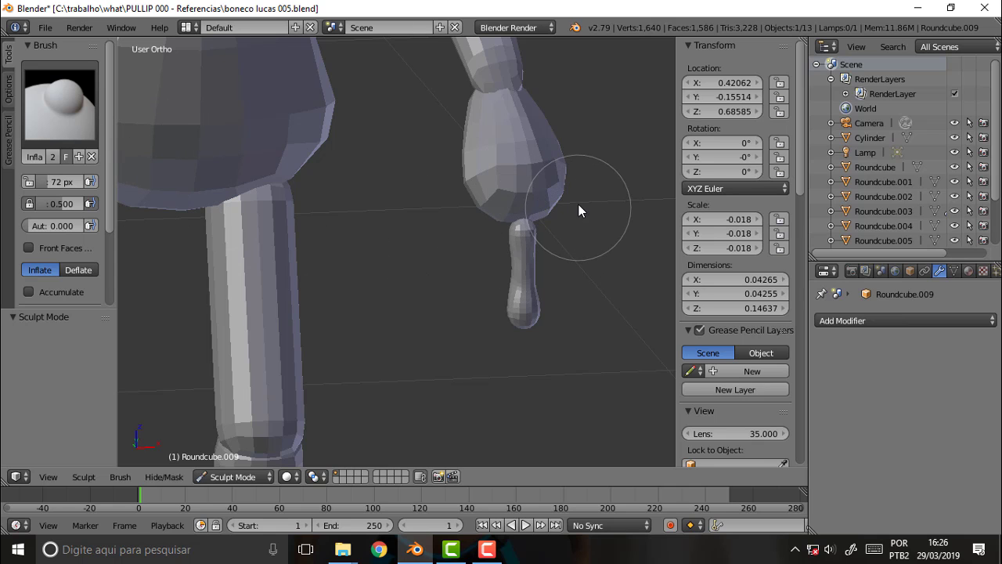
pyautogui.moveTo(578, 204)
pyautogui.mouseDown(button='middle')
pyautogui.moveTo(518, 205)
pyautogui.moveTo(533, 195)
pyautogui.mouseUp(button='middle')
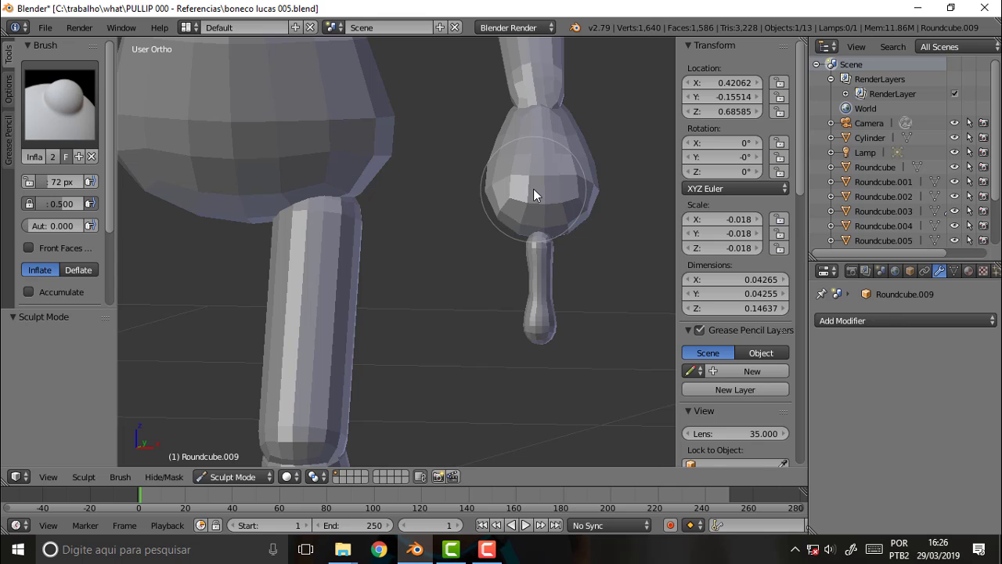
pyautogui.press('KP_3')
pyautogui.scroll(-2, 585, 275)
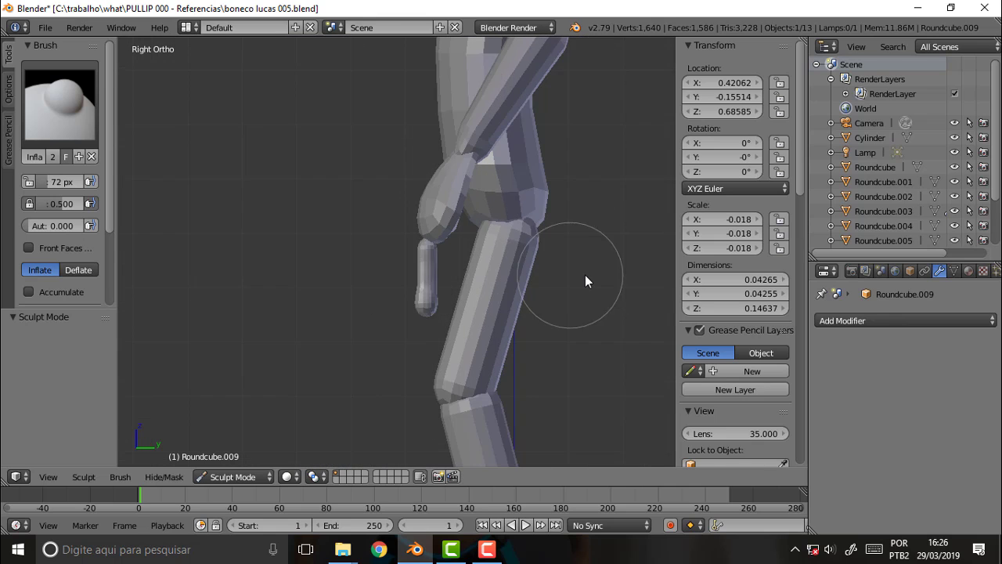
pyautogui.scroll(-2, 585, 275)
pyautogui.scroll(3, 572, 274)
pyautogui.scroll(1, 572, 275)
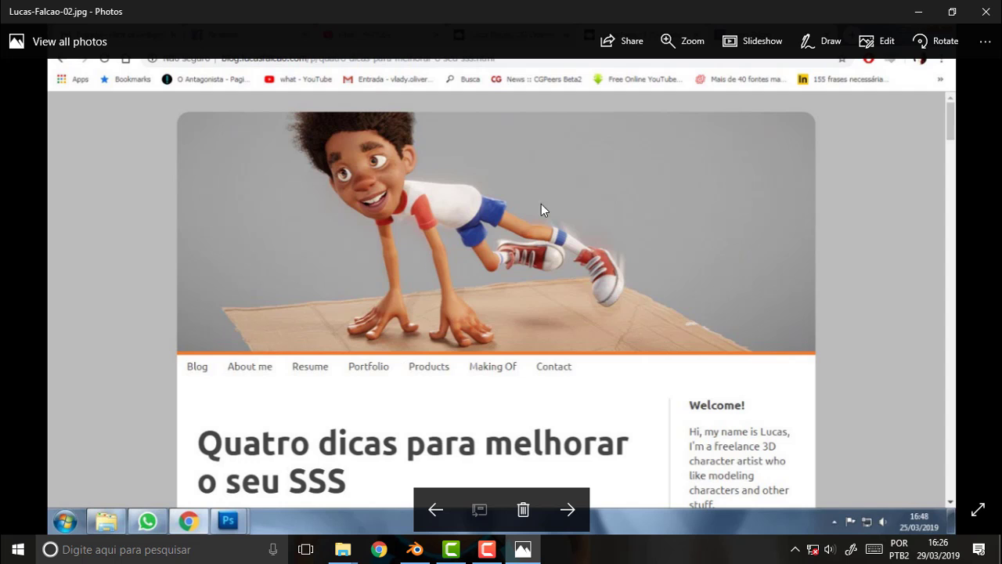
# View the cartoon boy reference full screen in Photos, then minimize it and return to Blender.
pyautogui.click(984, 505)
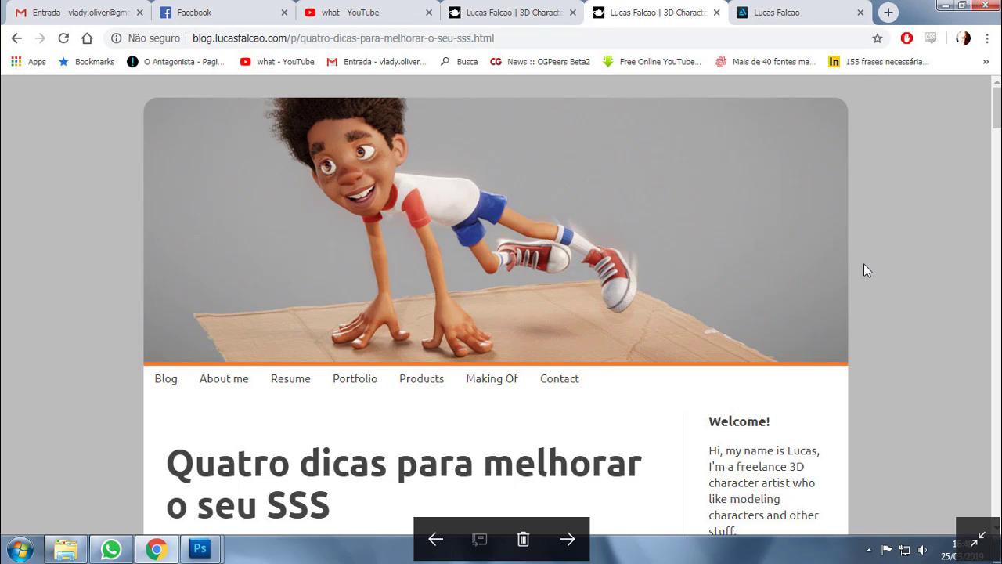
pyautogui.press('Escape')
pyautogui.click(918, 12)
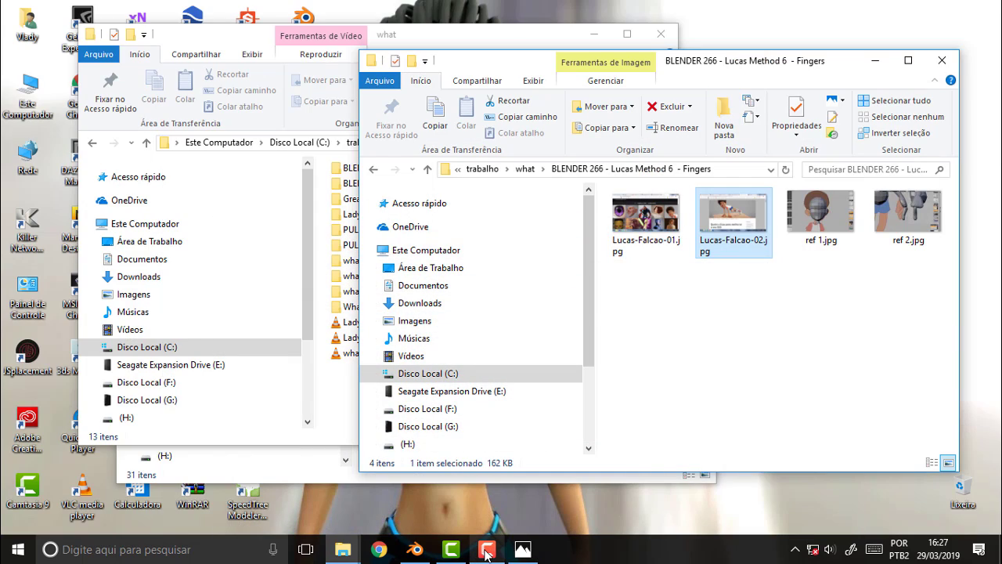
pyautogui.click(415, 549)
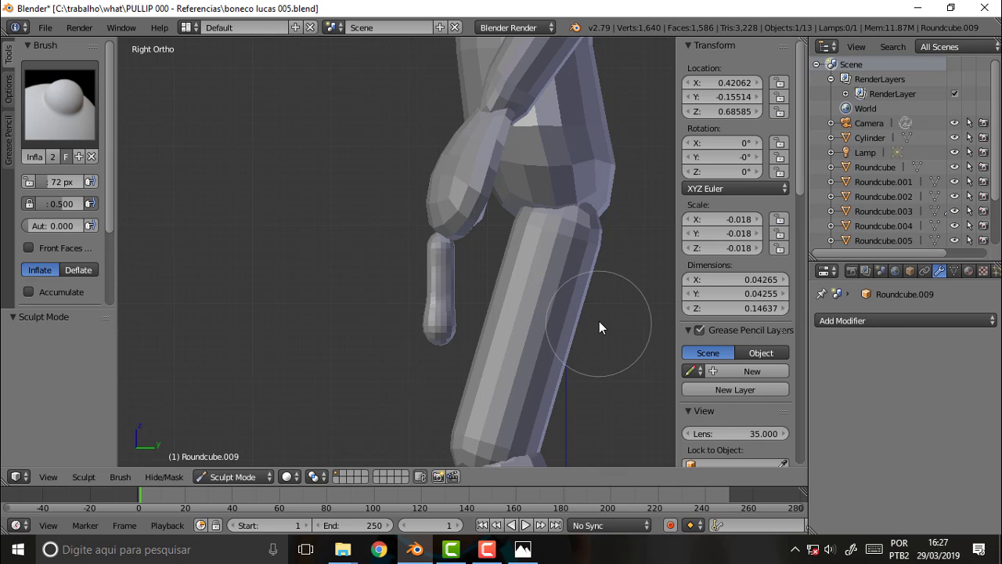
# Drag ref 2.jpg from Explorer into the 3D viewport as its background image and zoom out.
pyautogui.press('super')
pyautogui.press('super')
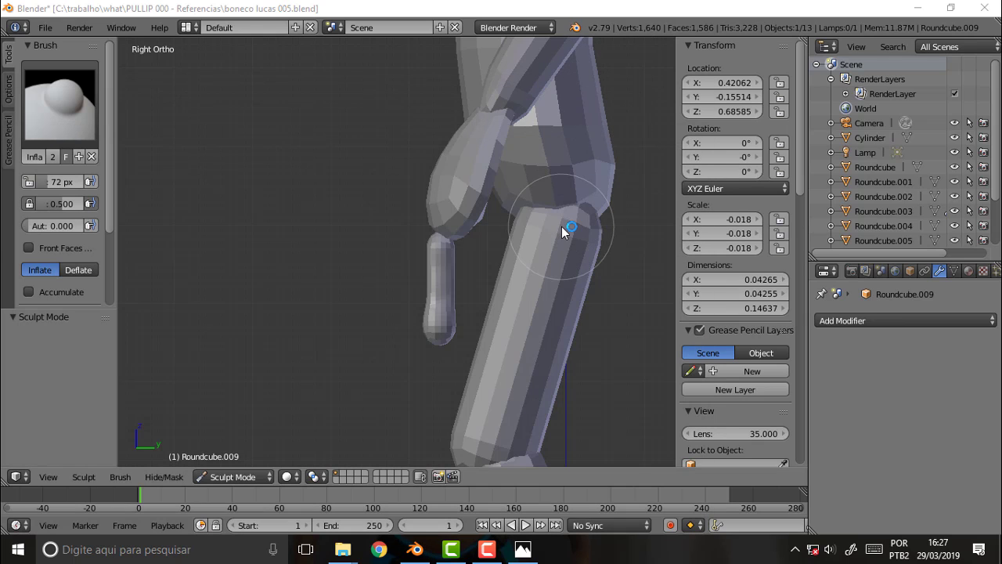
pyautogui.moveTo(343, 549)
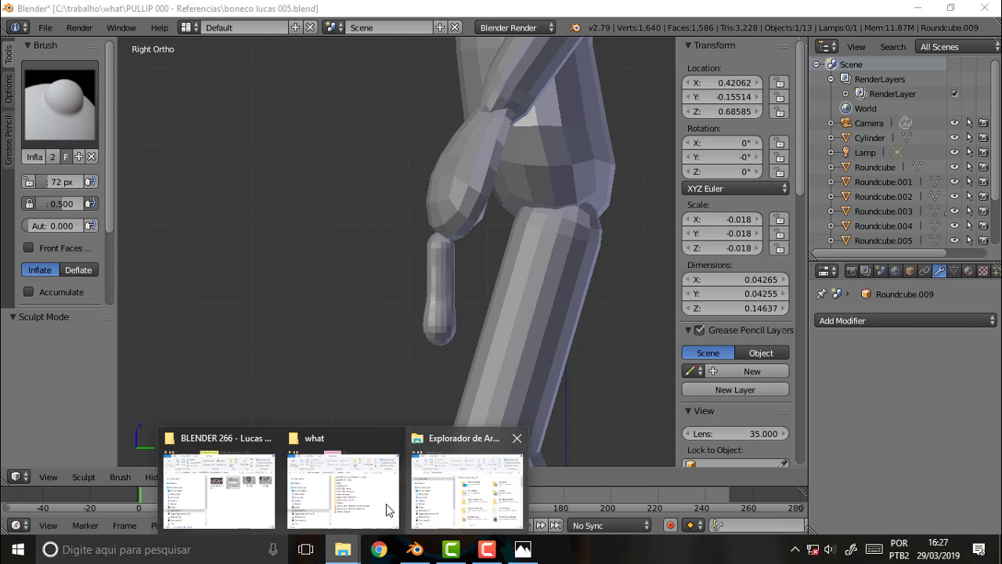
pyautogui.click(219, 489)
pyautogui.moveTo(908, 215); pyautogui.dragTo(241, 194)
pyautogui.click(344, 10)
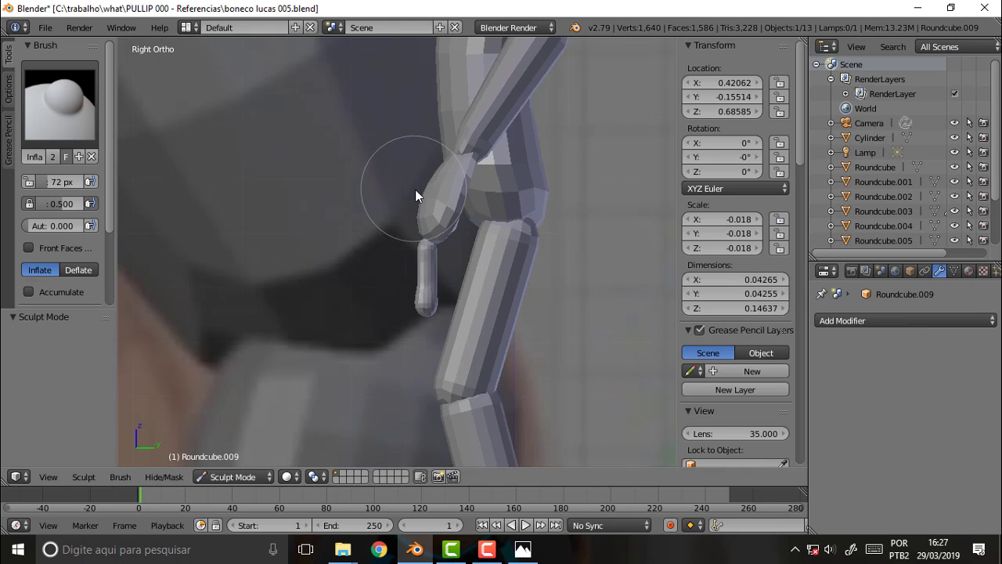
pyautogui.scroll(-3, 415, 190)
pyautogui.scroll(-1, 416, 190)
pyautogui.scroll(-1, 421, 192)
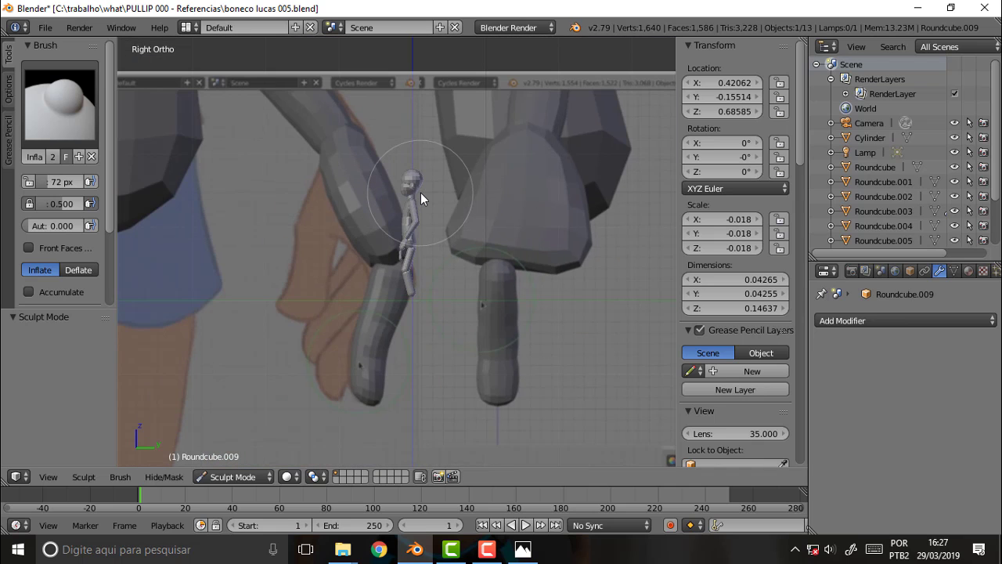
pyautogui.scroll(3, 420, 192)
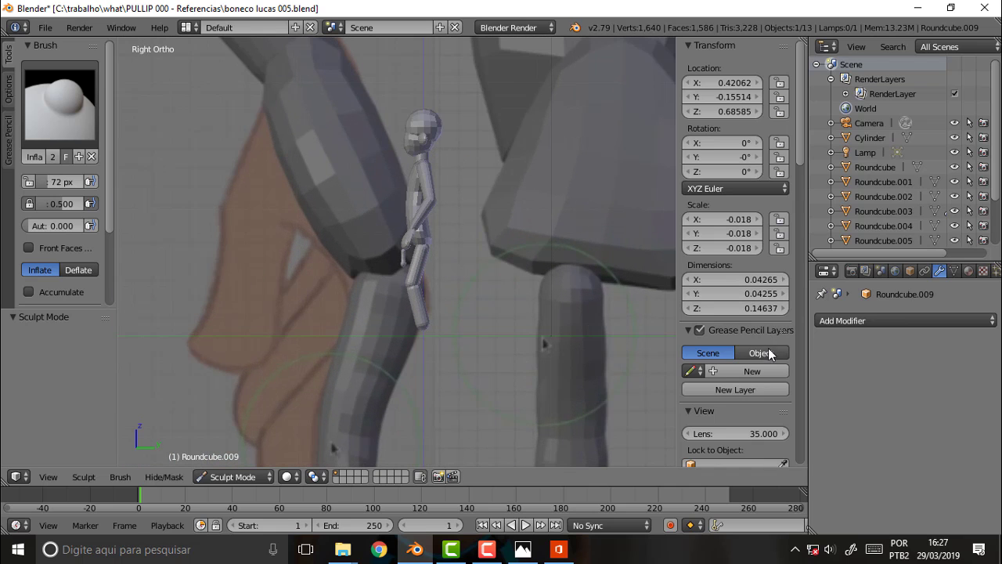
# Set the background image size to 0.80 and raise its Y offset to 1.10.
pyautogui.moveTo(799, 140); pyautogui.dragTo(777, 455)
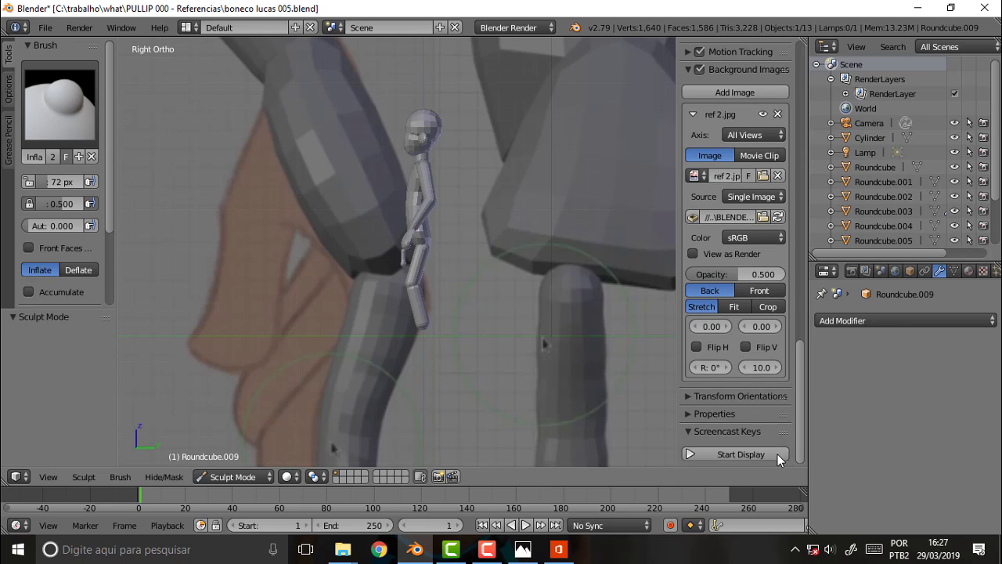
pyautogui.click(761, 368)
pyautogui.write('0.8')
pyautogui.press('Return')
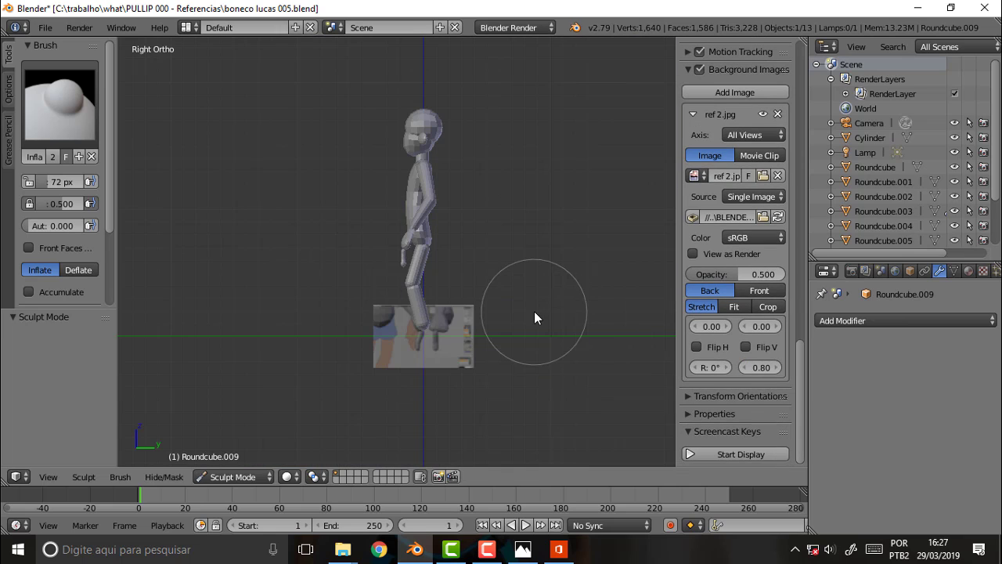
pyautogui.click(778, 326)
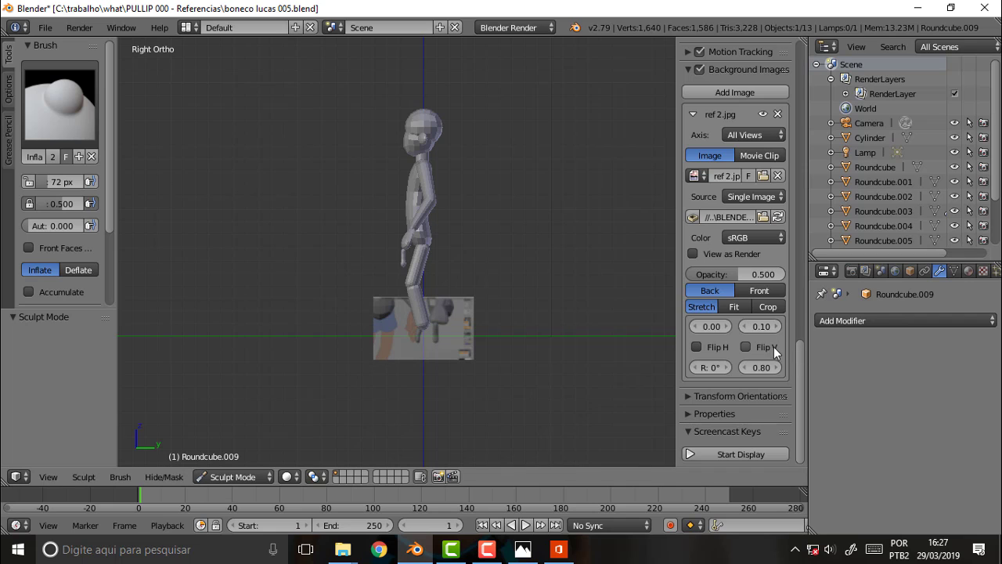
pyautogui.click(778, 326)
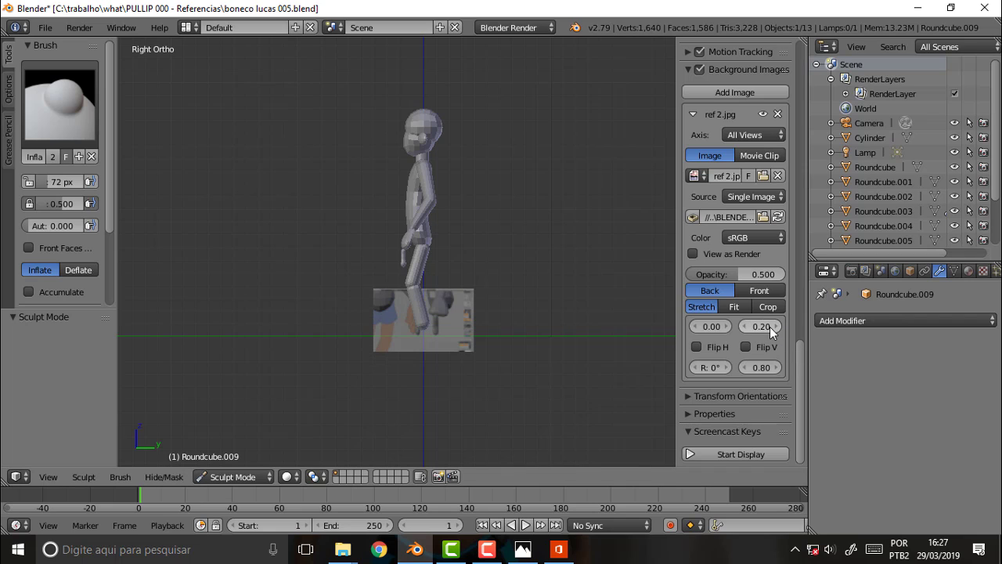
pyautogui.moveTo(771, 331); pyautogui.dragTo(777, 331)
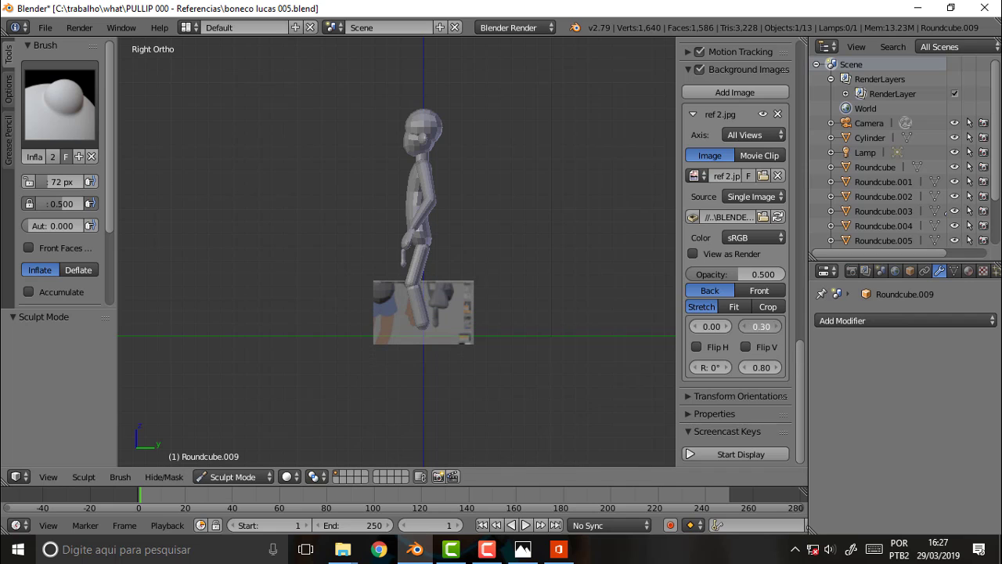
pyautogui.click(778, 326)
pyautogui.click(777, 327)
pyautogui.click(778, 326)
# Reduce the reference image size to 0.70.
pyautogui.click(763, 366)
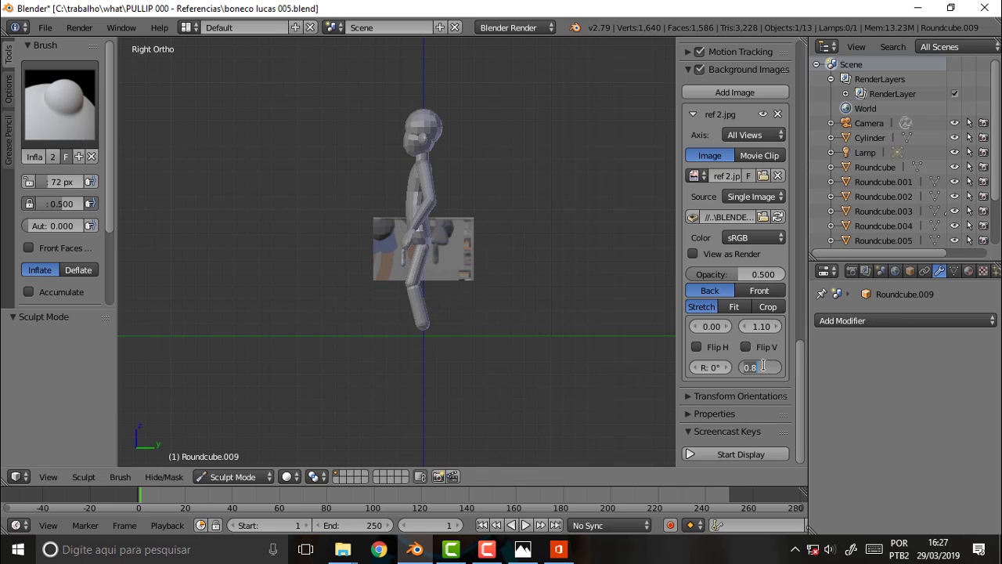
pyautogui.moveTo(763, 367); pyautogui.dragTo(748, 377)
pyautogui.press('Return')
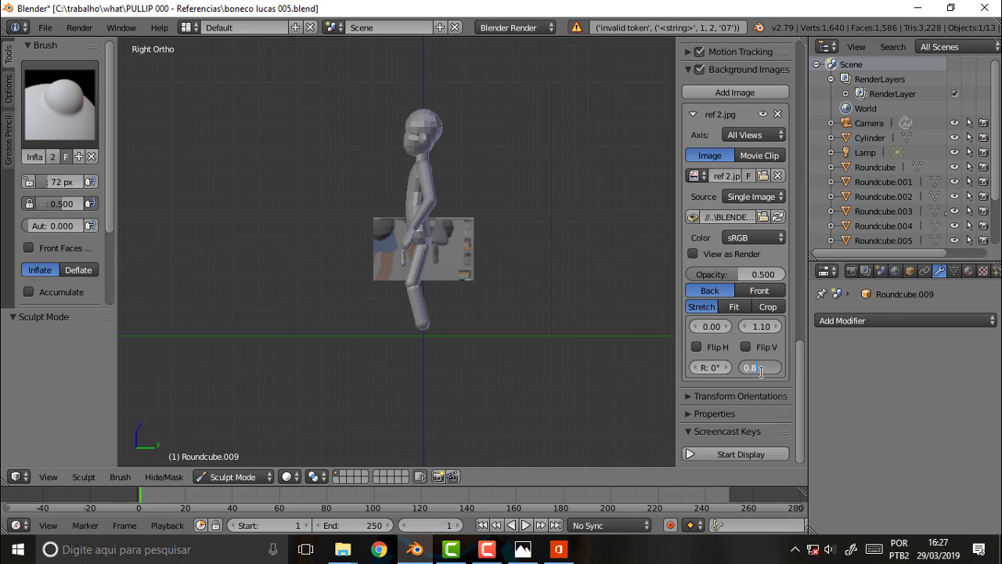
pyautogui.write('7')
pyautogui.press('Return')
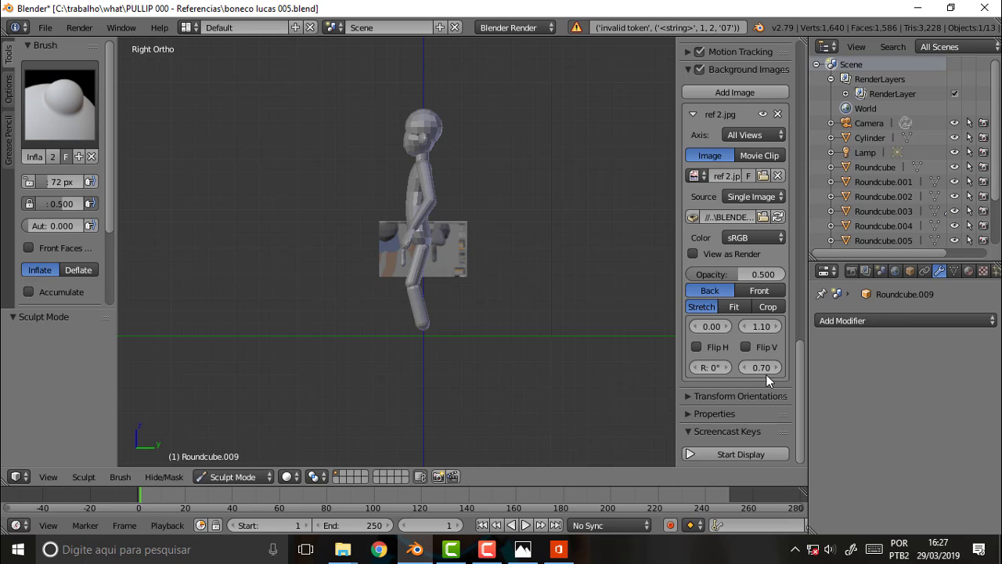
# Shift the reference to X offset -0.30, flip it horizontally, and zoom into the hand.
pyautogui.click(726, 326)
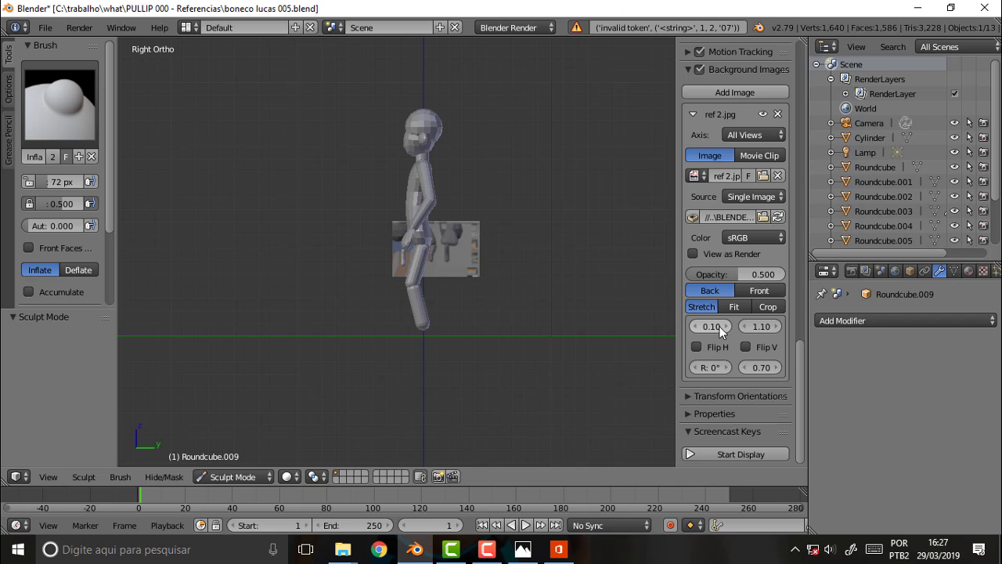
pyautogui.click(696, 326)
pyautogui.click(695, 327)
pyautogui.click(695, 326)
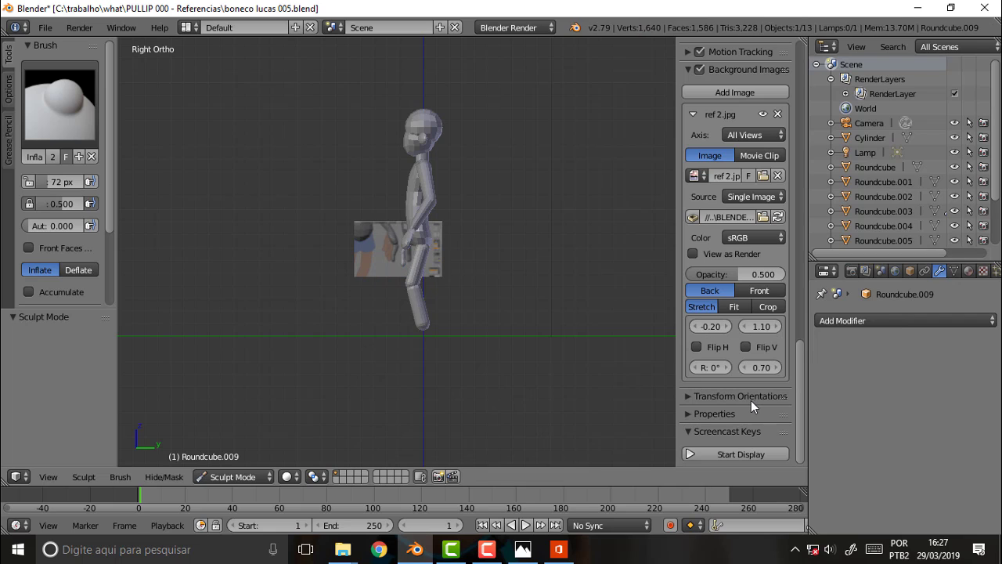
pyautogui.click(696, 346)
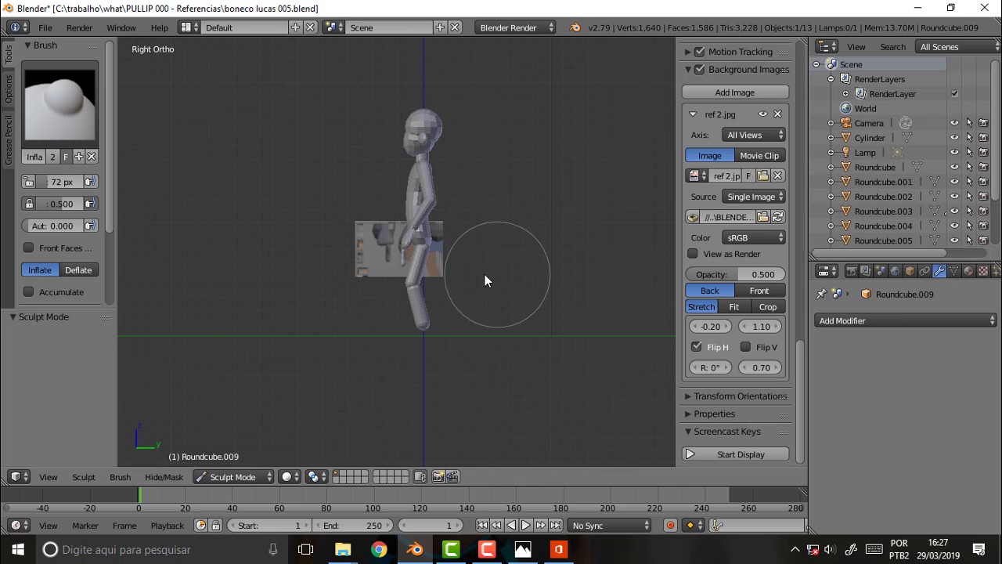
pyautogui.click(694, 327)
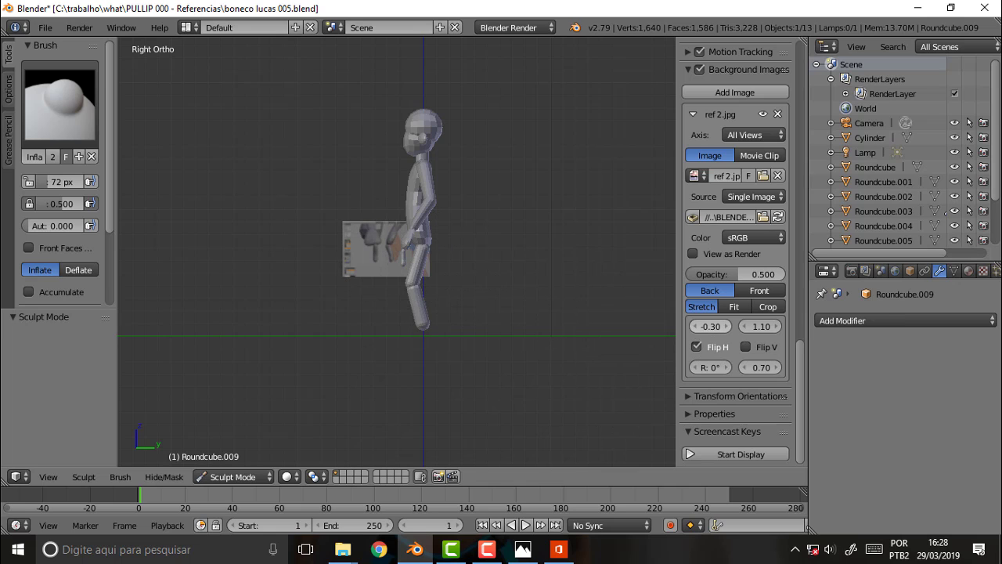
pyautogui.scroll(3, 414, 248)
pyautogui.scroll(3, 414, 248)
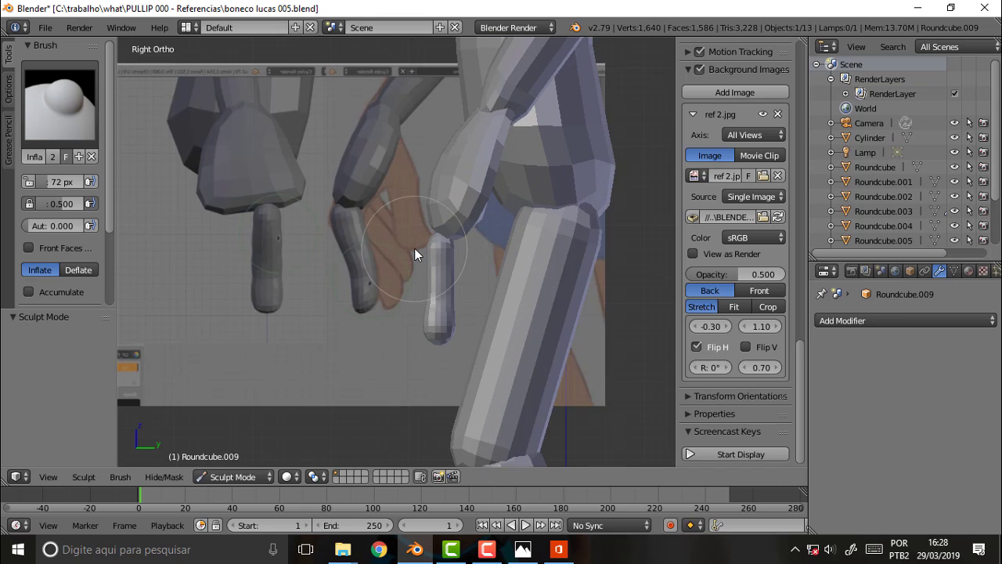
pyautogui.scroll(2, 414, 248)
pyautogui.scroll(1, 414, 248)
pyautogui.scroll(2, 470, 255)
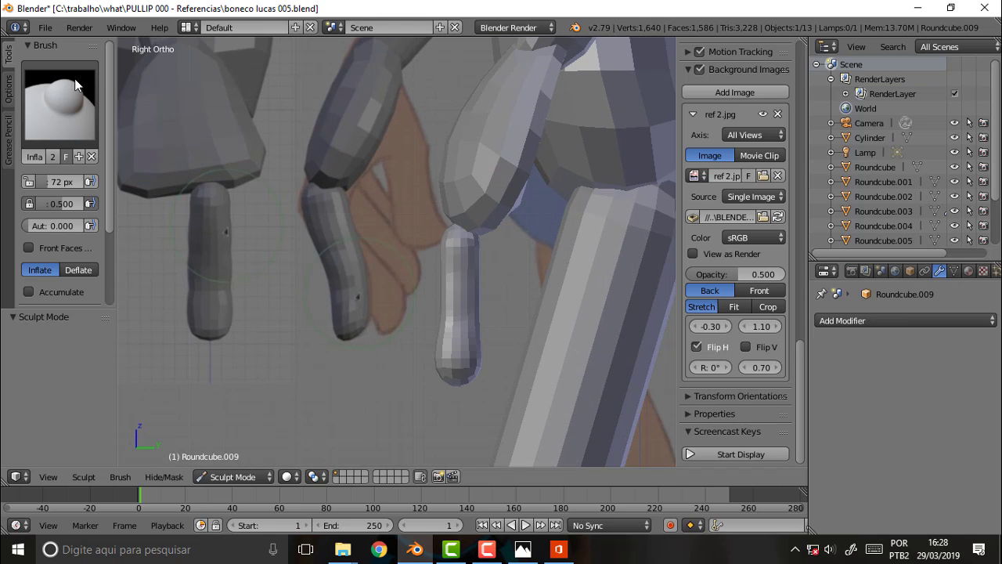
# With the Grab brush, bend the finger's top, tip and right edge to match the reference.
pyautogui.click(70, 105)
pyautogui.click(407, 200)
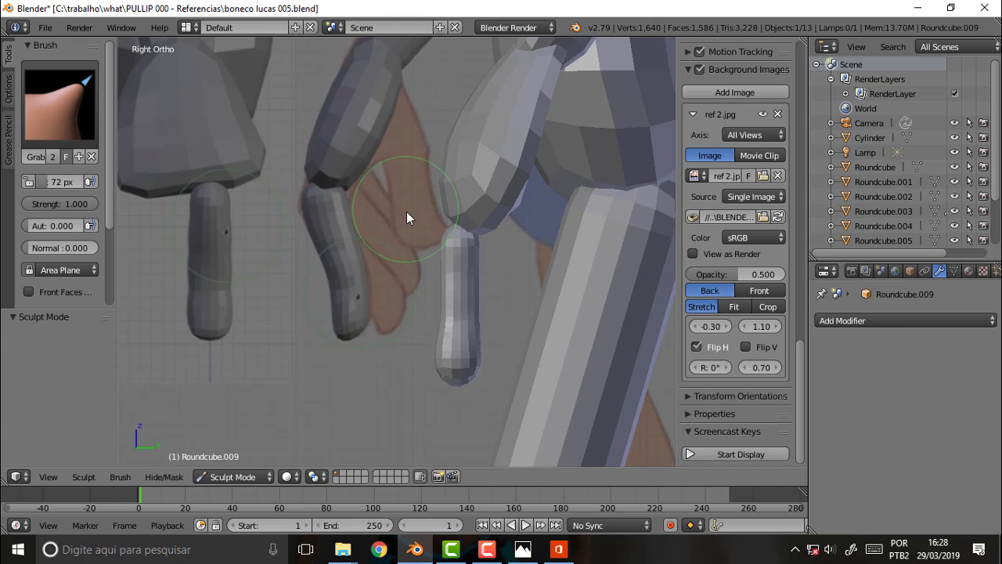
pyautogui.moveTo(447, 238); pyautogui.dragTo(440, 235)
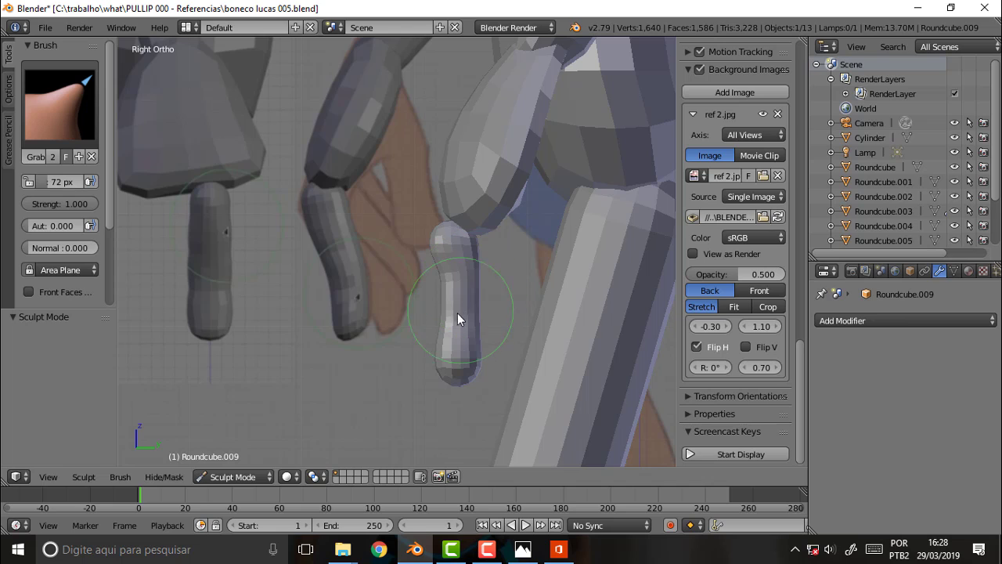
pyautogui.moveTo(460, 379)
pyautogui.mouseDown()
pyautogui.moveTo(443, 362)
pyautogui.moveTo(438, 326)
pyautogui.mouseUp()
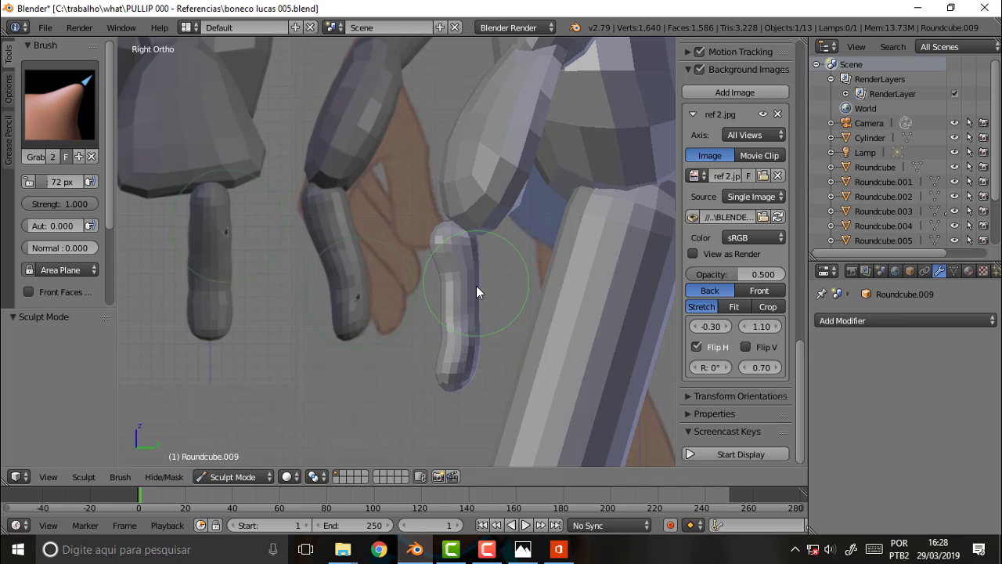
pyautogui.moveTo(473, 288); pyautogui.dragTo(475, 288)
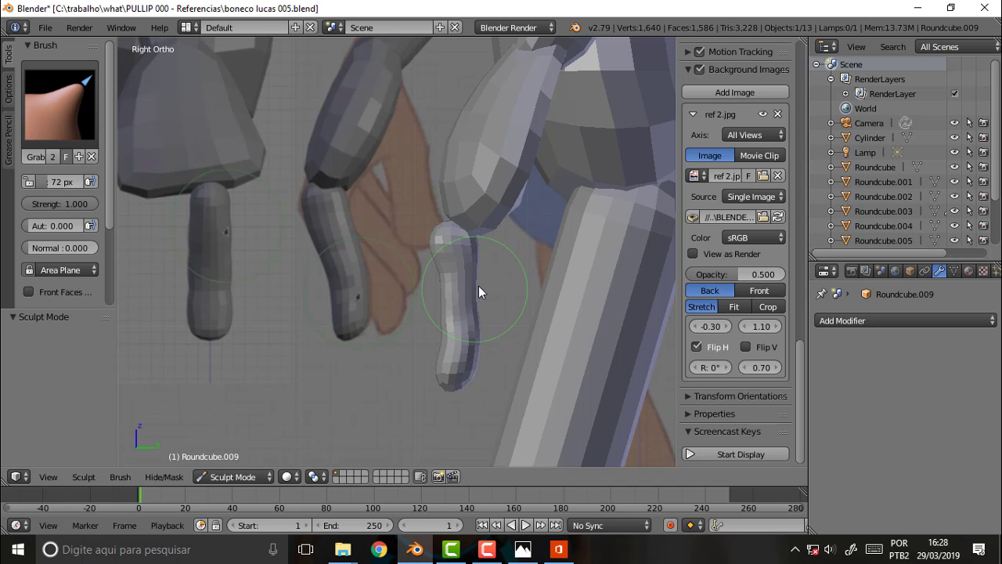
pyautogui.moveTo(468, 240)
pyautogui.mouseDown()
pyautogui.moveTo(437, 224)
pyautogui.moveTo(496, 249)
pyautogui.mouseUp()
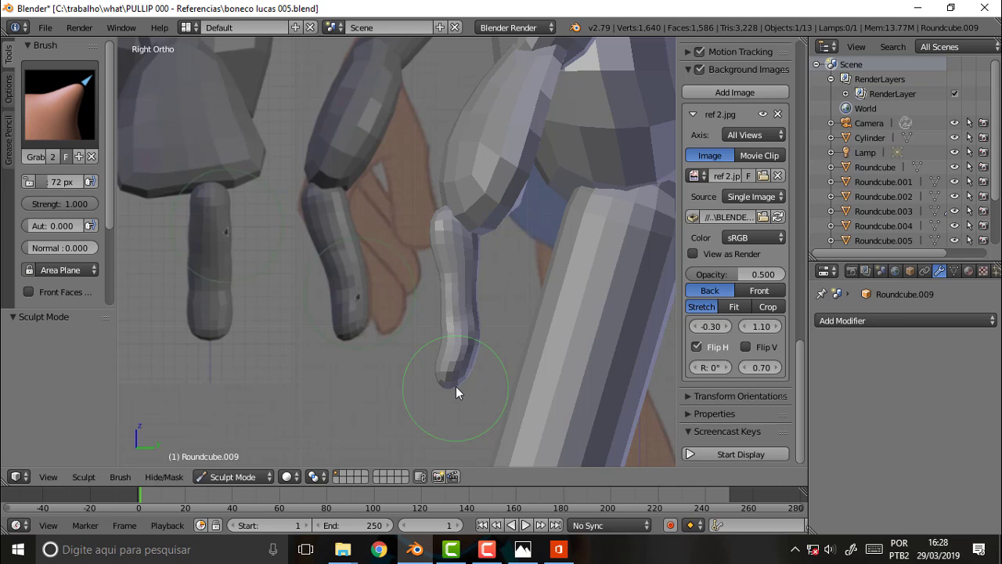
pyautogui.scroll(3, 343, 287)
pyautogui.moveTo(467, 275); pyautogui.dragTo(518, 287, button='middle')
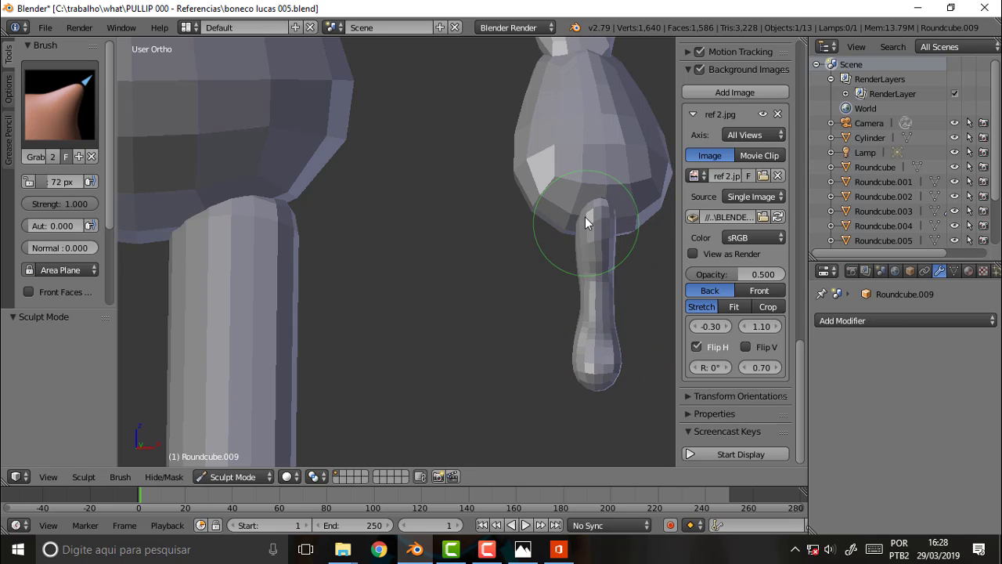
# Widen and lower the finger's top with Grab, then orbit and zoom to check its shape.
pyautogui.moveTo(585, 217); pyautogui.dragTo(581, 219)
pyautogui.moveTo(379, 270)
pyautogui.mouseDown(button='middle')
pyautogui.moveTo(496, 287)
pyautogui.moveTo(372, 295)
pyautogui.moveTo(396, 288)
pyautogui.mouseUp(button='middle')
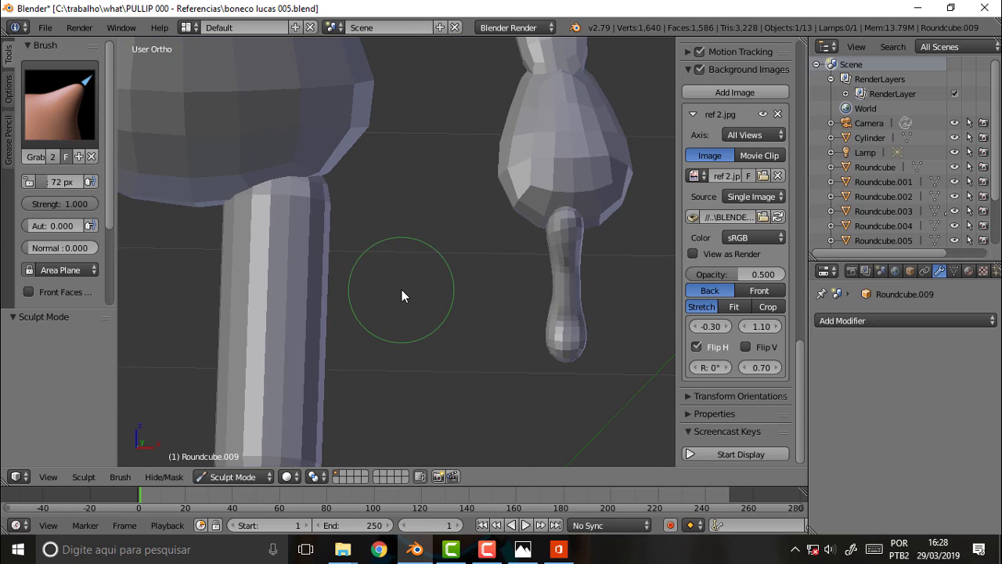
pyautogui.scroll(1, 446, 329)
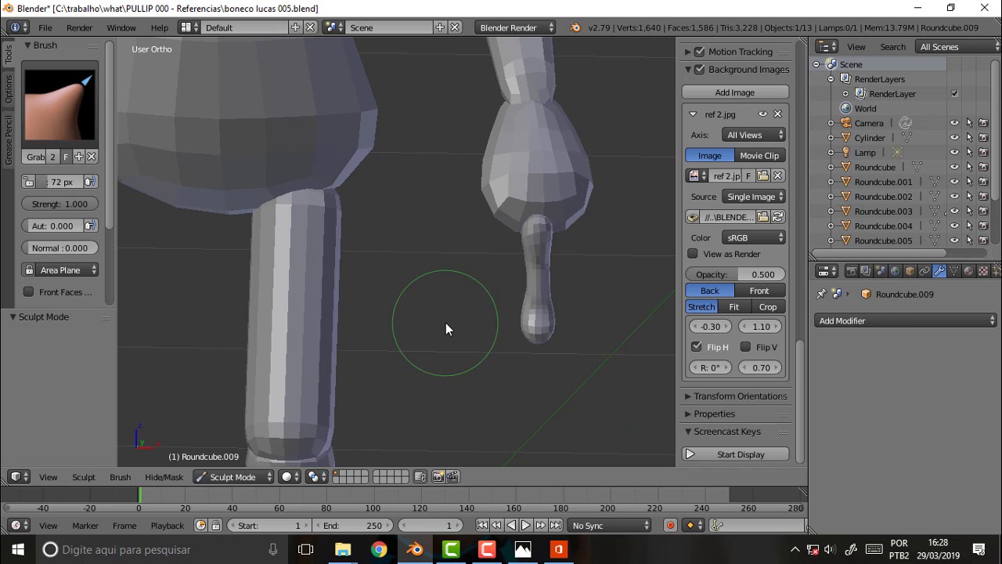
pyautogui.scroll(1, 446, 328)
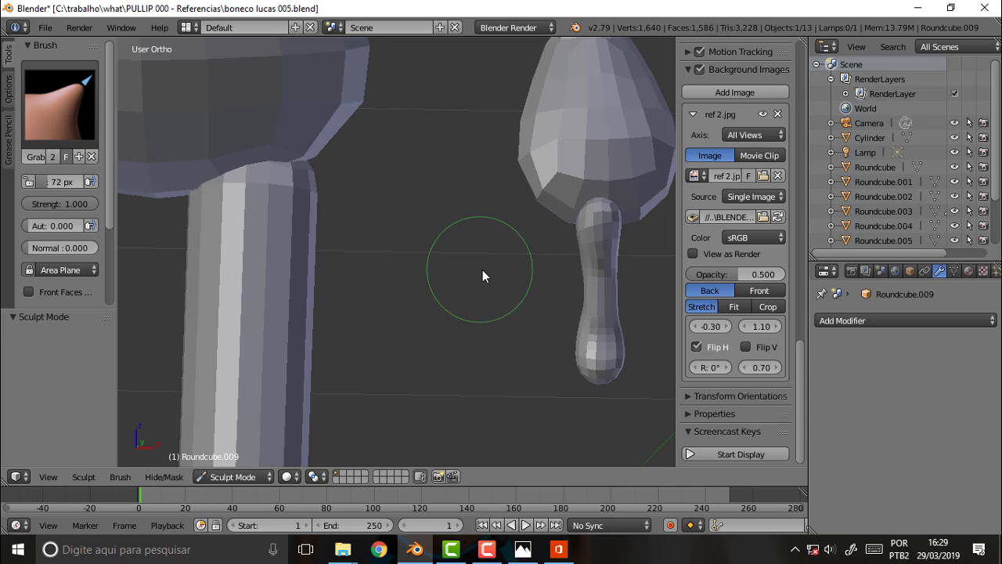
pyautogui.scroll(-2, 482, 269)
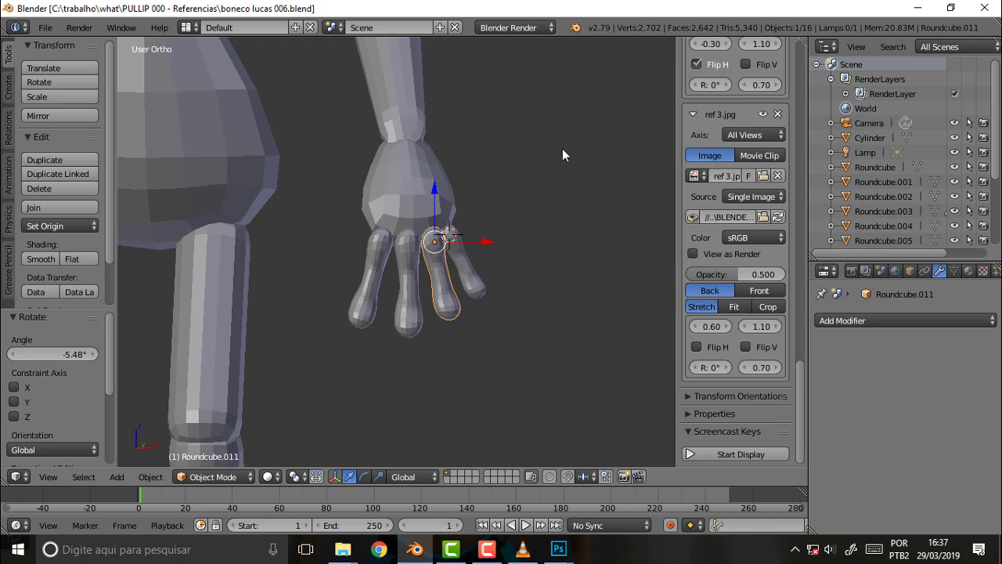
# Snap to Front Ortho to show the ref 3.jpg reference hand, then bring up Photoshop.
pyautogui.moveTo(562, 148)
pyautogui.mouseDown(button='middle')
pyautogui.moveTo(539, 151)
pyautogui.moveTo(577, 153)
pyautogui.moveTo(540, 149)
pyautogui.moveTo(545, 155)
pyautogui.mouseUp(button='middle')
pyautogui.press('KP_1')
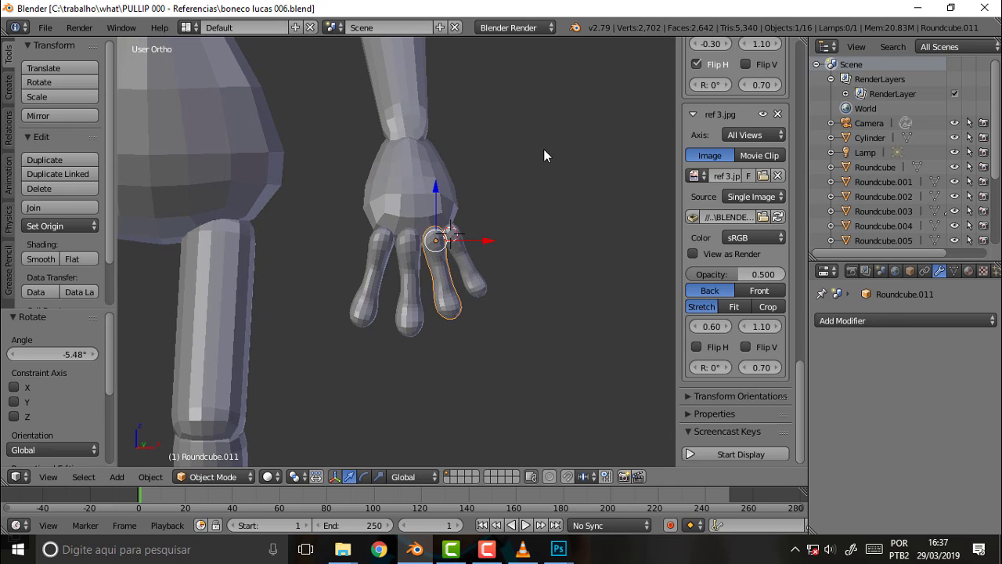
pyautogui.press('KP_1')
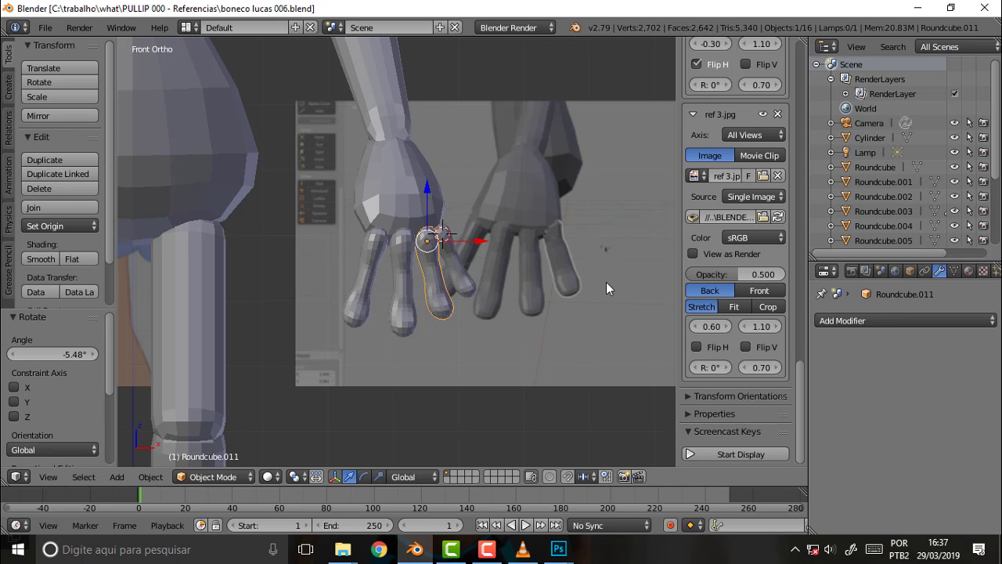
pyautogui.click(558, 549)
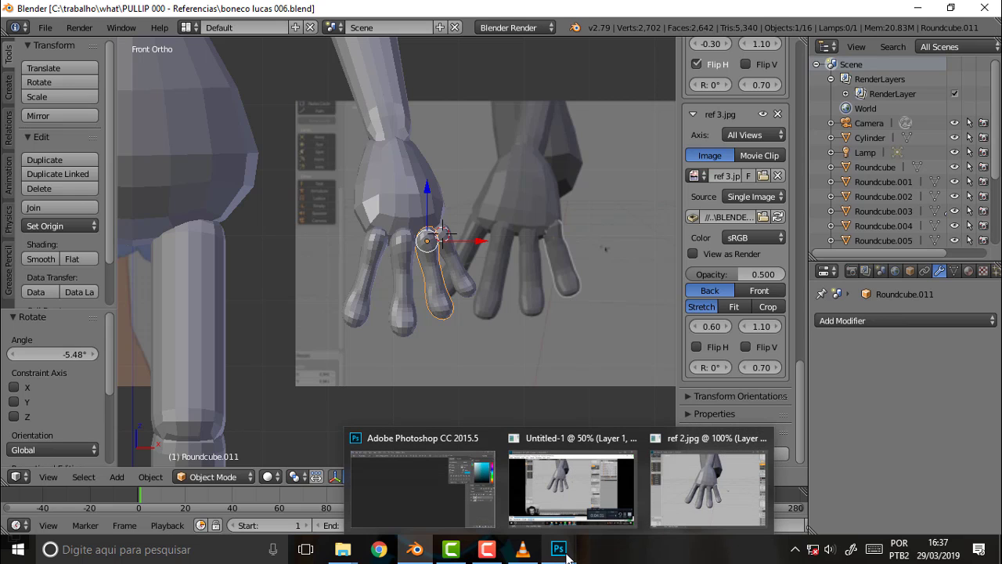
# Compare the ref 2.jpg and Untitled-1 hand references in Photoshop, then switch back to Blender.
pyautogui.click(689, 488)
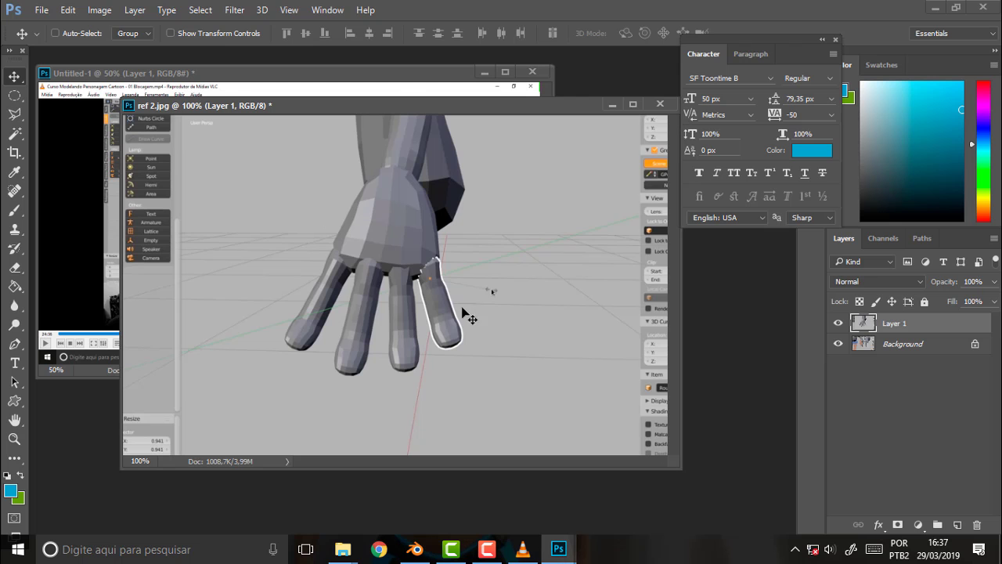
pyautogui.click(383, 76)
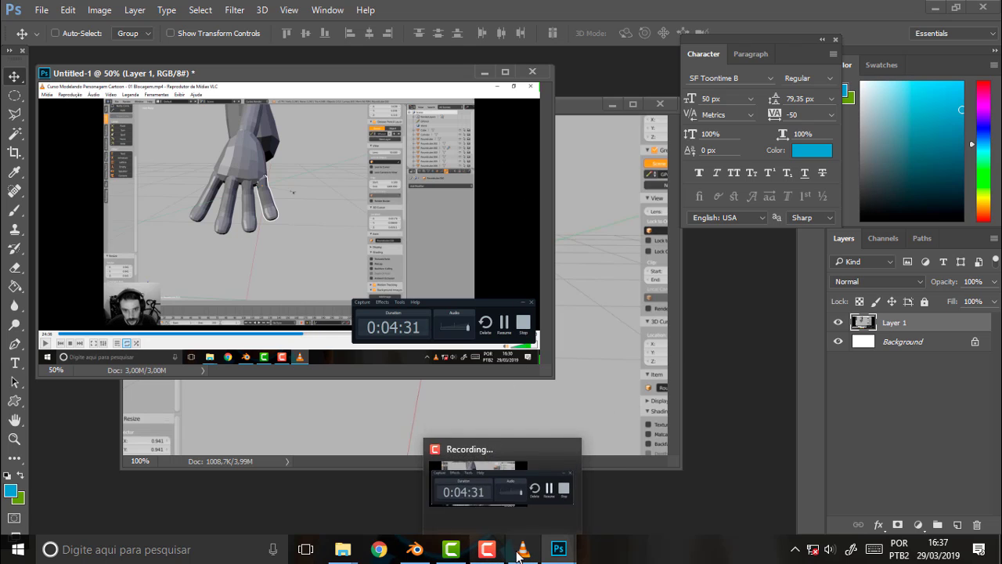
pyautogui.moveTo(451, 548)
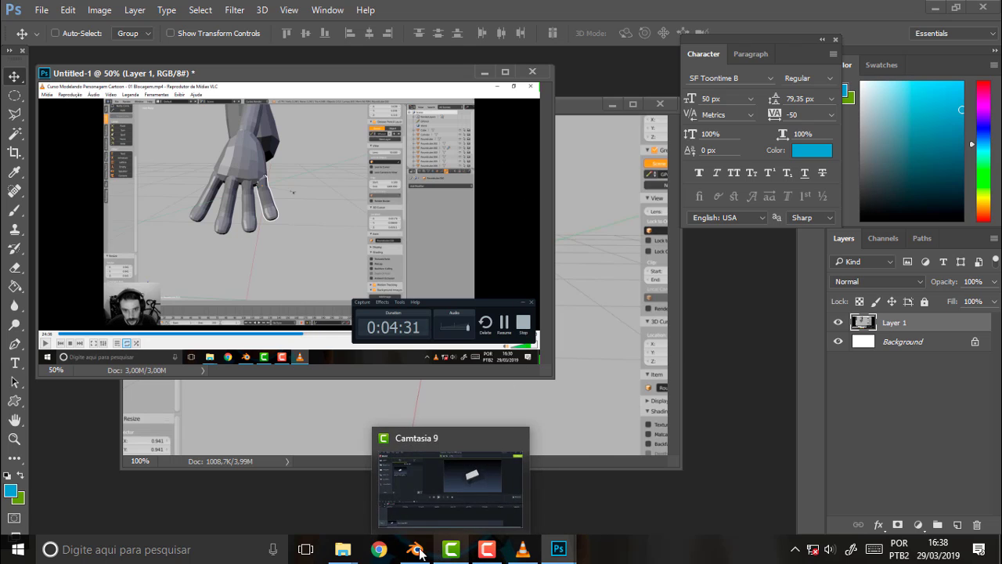
pyautogui.click(415, 549)
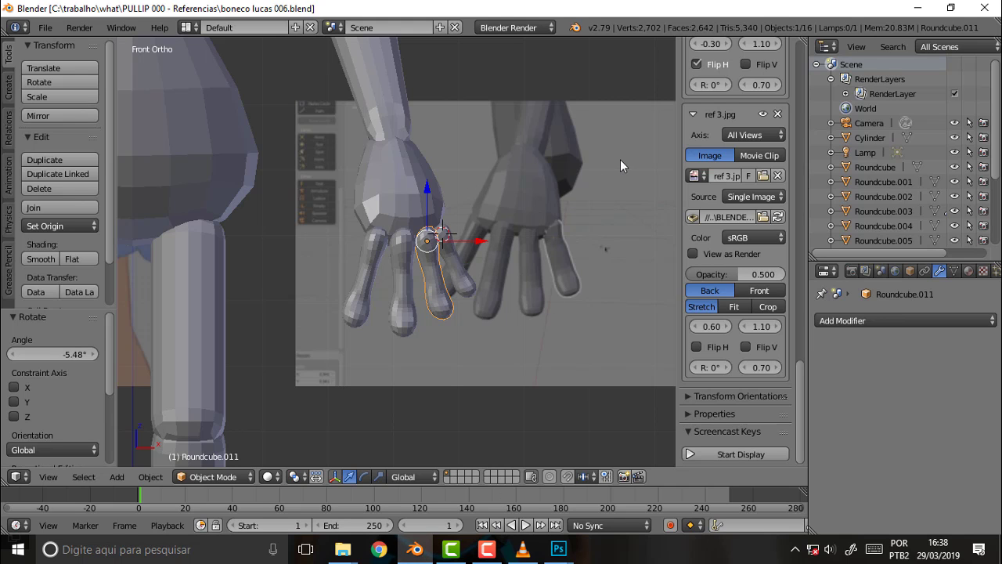
# Duplicate the selected finger, place it to the right and enlarge it to 1.097.
pyautogui.moveTo(620, 160)
pyautogui.mouseDown(button='middle')
pyautogui.moveTo(543, 182)
pyautogui.moveTo(591, 154)
pyautogui.mouseUp(button='middle')
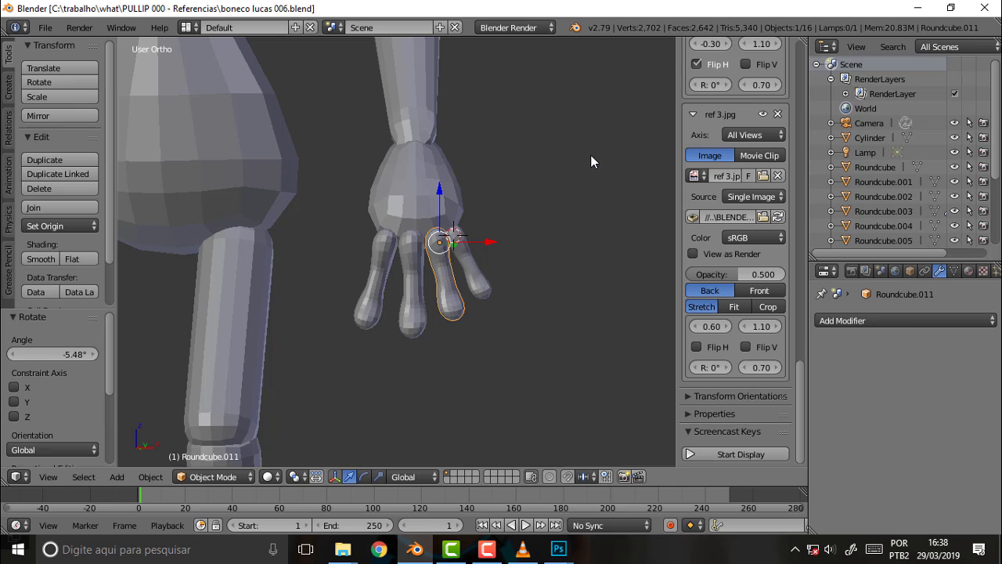
pyautogui.hotkey('shift', 'd')
pyautogui.click(460, 244)
pyautogui.press('s')
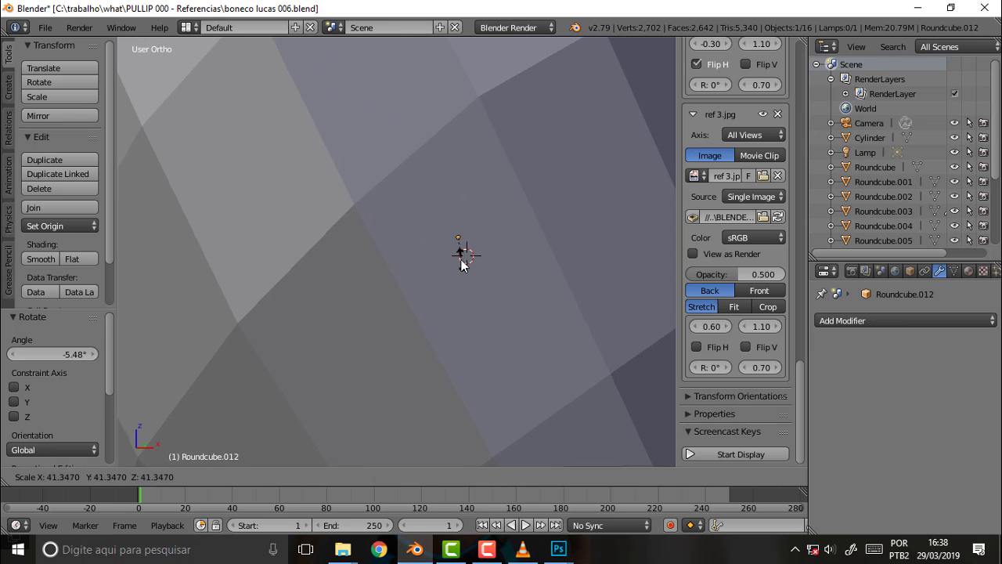
pyautogui.rightClick(466, 252)
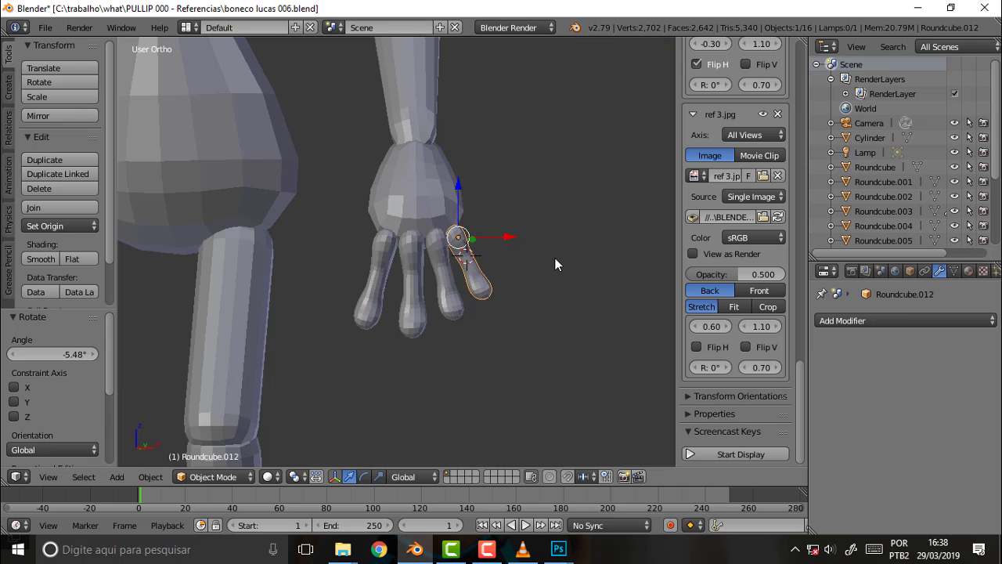
pyautogui.press('s')
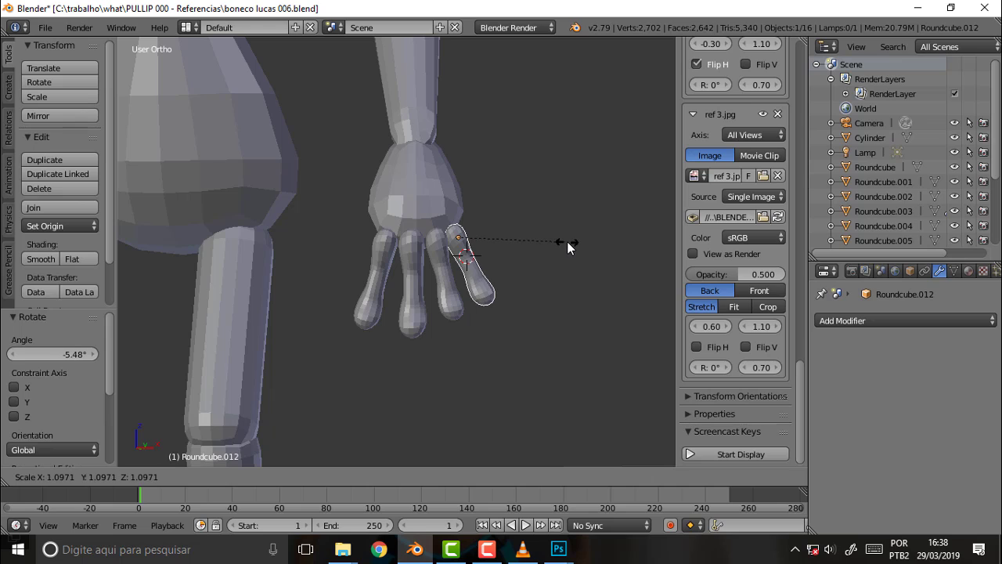
pyautogui.click(567, 242)
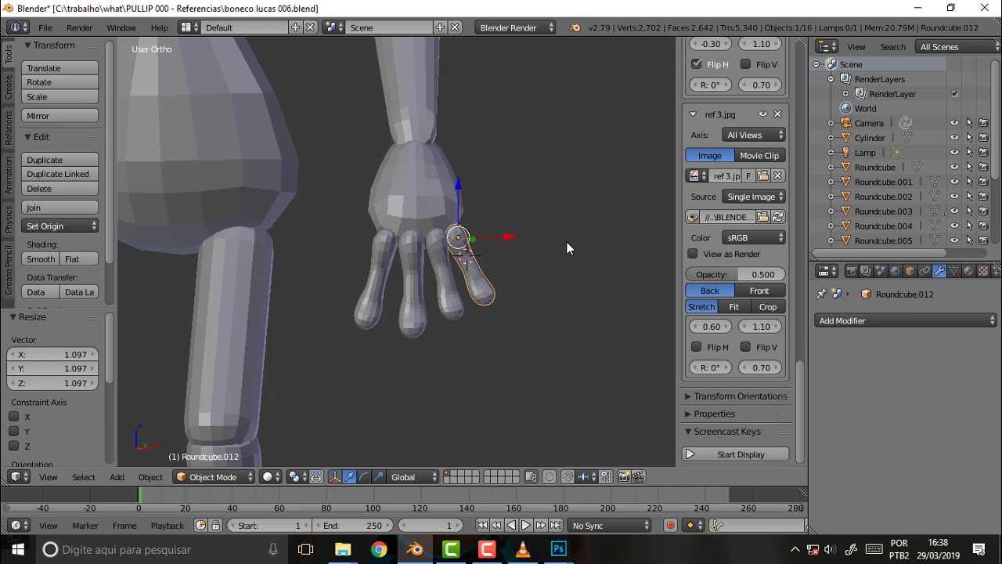
# Scale the neighbouring ring finger Roundcube.011 up slightly to 1.021.
pyautogui.rightClick(448, 272)
pyautogui.press('s')
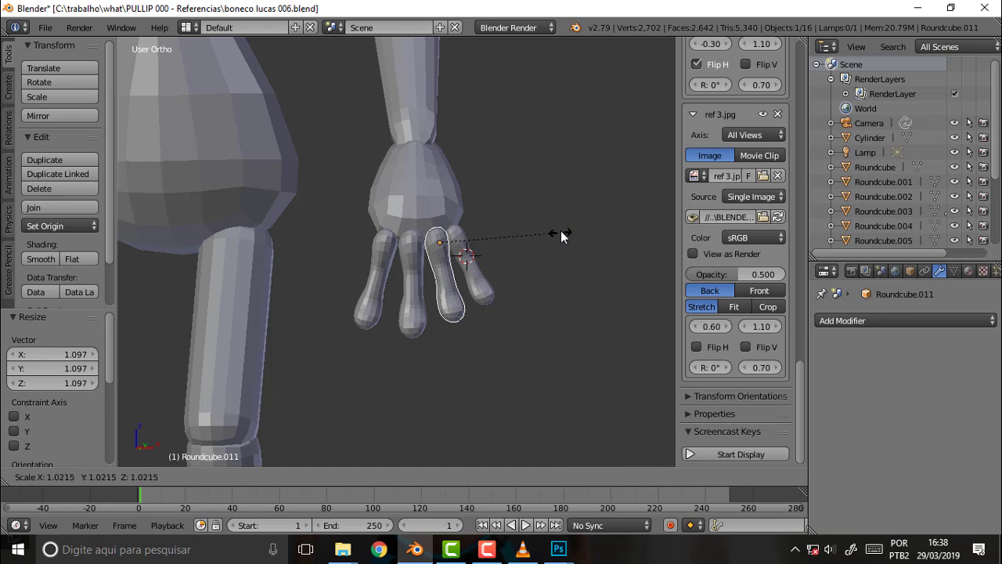
pyautogui.click(560, 226)
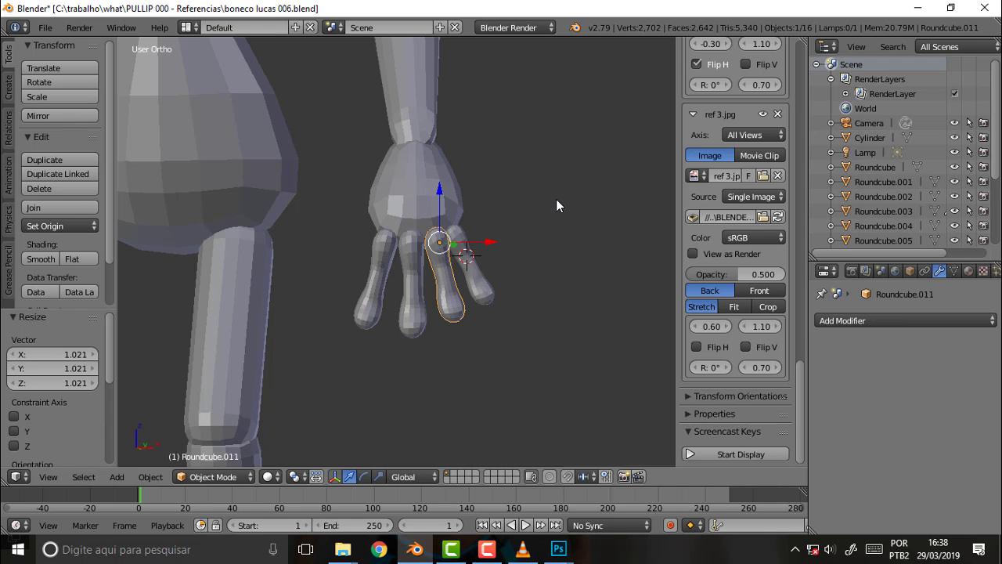
pyautogui.moveTo(556, 199)
pyautogui.mouseDown(button='middle')
pyautogui.moveTo(450, 213)
pyautogui.moveTo(570, 114)
pyautogui.moveTo(609, 179)
pyautogui.moveTo(571, 219)
pyautogui.moveTo(548, 161)
pyautogui.moveTo(566, 148)
pyautogui.moveTo(517, 210)
pyautogui.moveTo(537, 175)
pyautogui.moveTo(540, 122)
pyautogui.moveTo(506, 102)
pyautogui.moveTo(504, 126)
pyautogui.moveTo(447, 123)
pyautogui.moveTo(435, 87)
pyautogui.moveTo(416, 86)
pyautogui.moveTo(490, 178)
pyautogui.moveTo(448, 256)
pyautogui.moveTo(486, 277)
pyautogui.moveTo(479, 307)
pyautogui.mouseUp(button='middle')
# In Front view, select pinky Roundcube.012, shift it slightly along X, then lower it along Z.
pyautogui.press('KP_1')
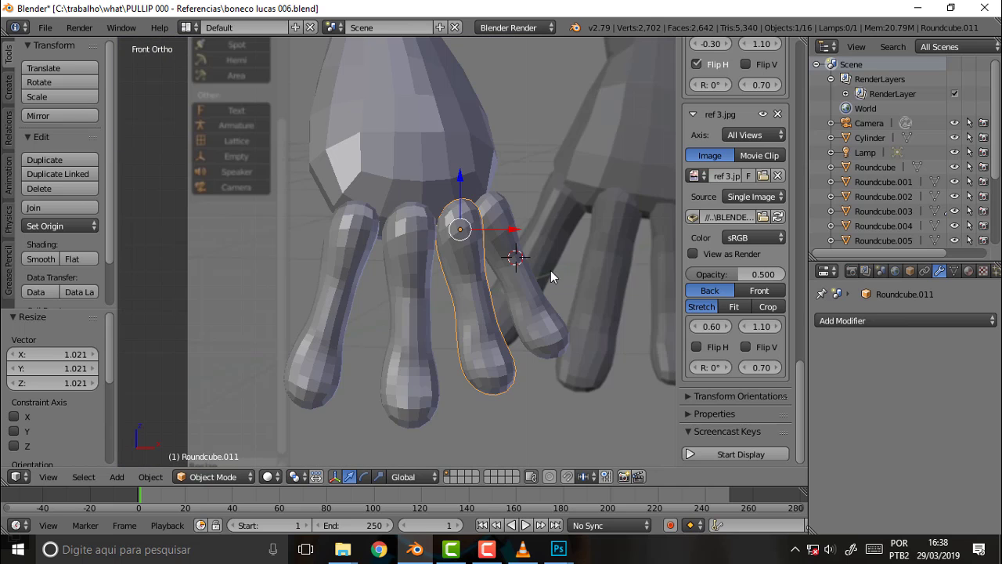
pyautogui.moveTo(555, 203); pyautogui.dragTo(539, 216, button='middle')
pyautogui.click(531, 206)
pyautogui.rightClick(532, 204)
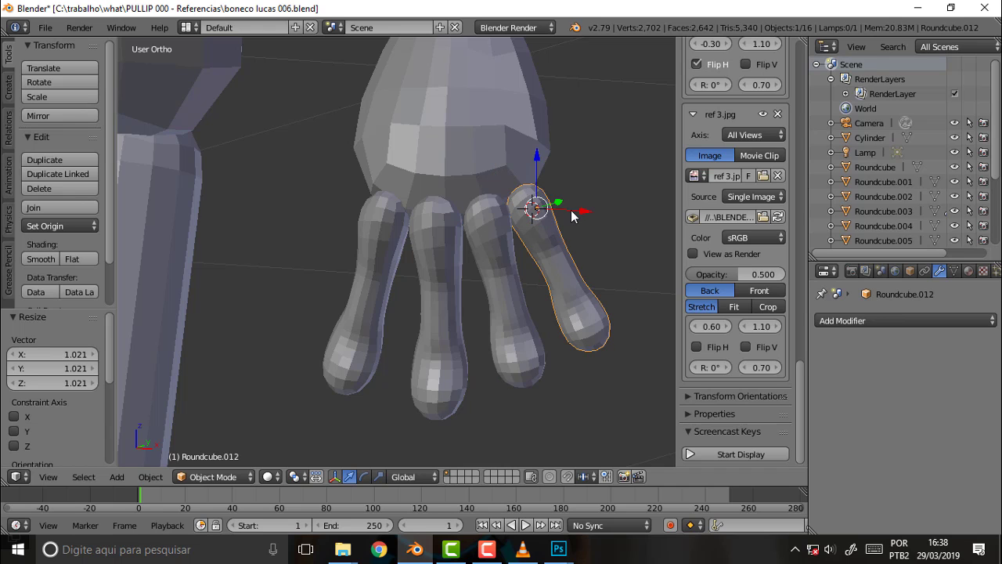
pyautogui.press('g')
pyautogui.press('x')
pyautogui.click(576, 213)
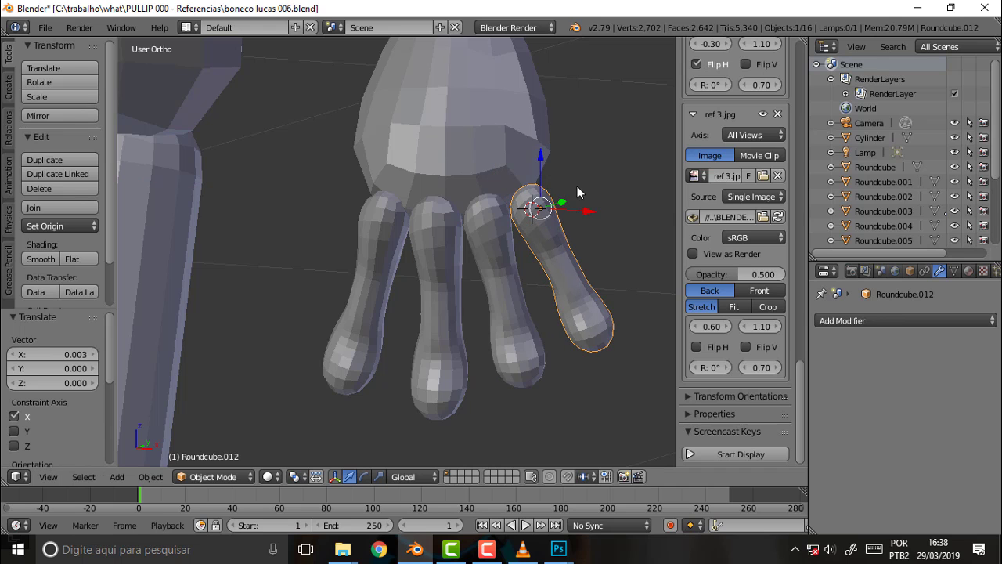
pyautogui.moveTo(588, 180); pyautogui.dragTo(505, 177, button='middle')
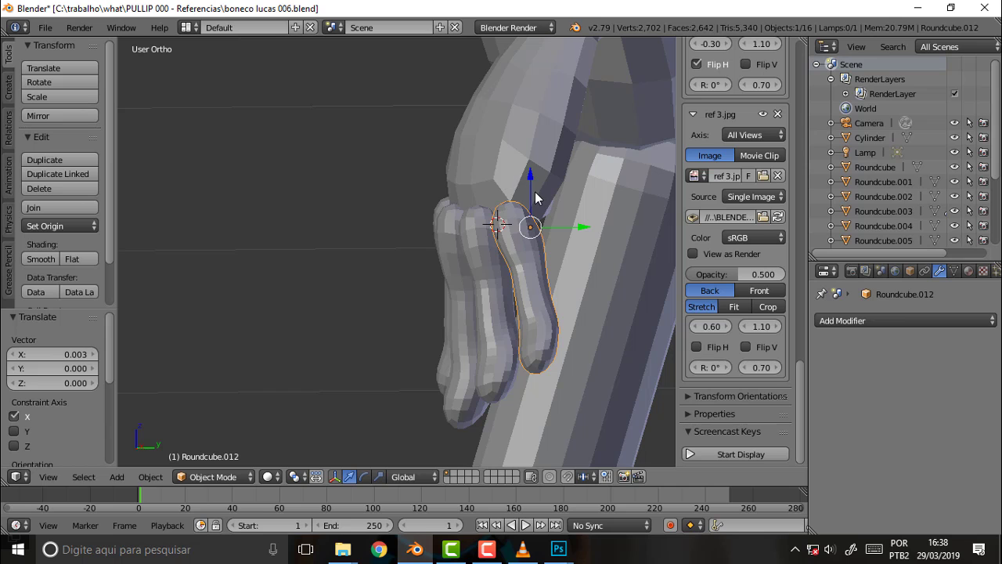
pyautogui.press('g')
pyautogui.press('z')
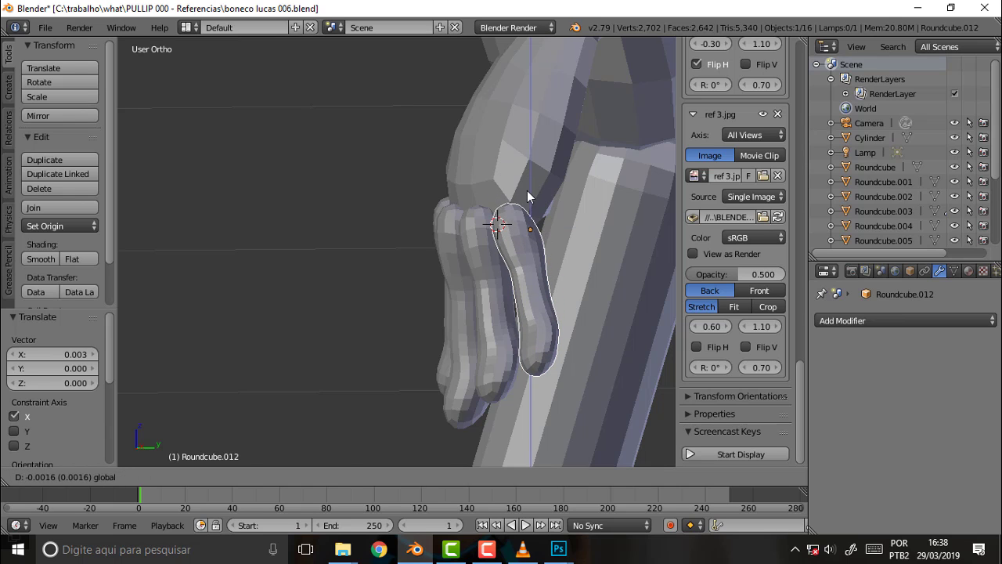
pyautogui.click(527, 190)
# Fine-tune the pinky with tiny X and Z moves, raising it 0.004 on Z.
pyautogui.moveTo(102, 240)
pyautogui.mouseDown(button='middle')
pyautogui.moveTo(265, 247)
pyautogui.moveTo(257, 246)
pyautogui.mouseUp(button='middle')
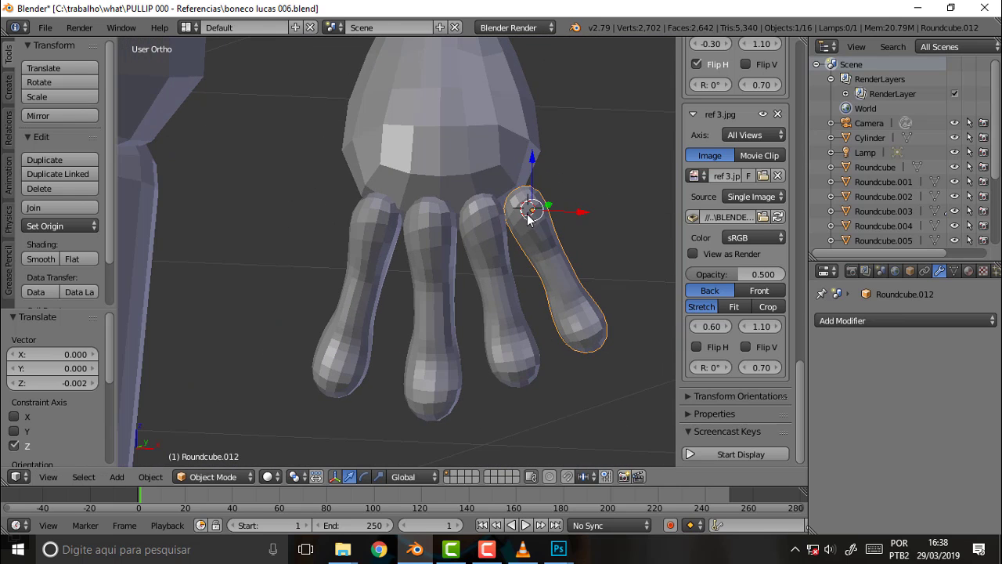
pyautogui.press('g')
pyautogui.press('x')
pyautogui.click(560, 211)
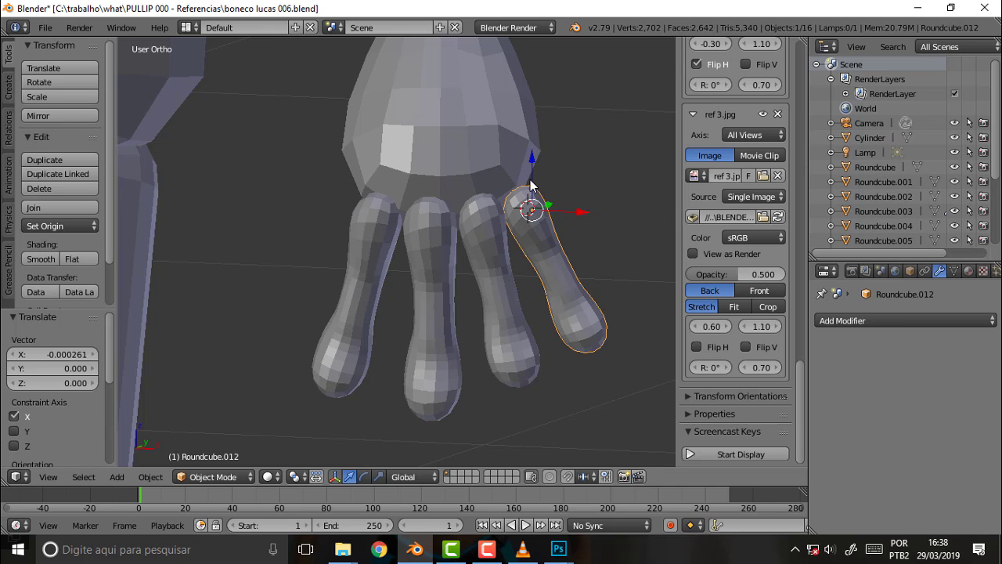
pyautogui.press('g')
pyautogui.press('z')
pyautogui.click(532, 189)
pyautogui.moveTo(234, 184)
pyautogui.mouseDown(button='middle')
pyautogui.moveTo(331, 135)
pyautogui.moveTo(226, 37)
pyautogui.moveTo(204, 426)
pyautogui.moveTo(362, 68)
pyautogui.moveTo(518, 99)
pyautogui.moveTo(584, 136)
pyautogui.moveTo(672, 151)
pyautogui.moveTo(117, 152)
pyautogui.moveTo(137, 177)
pyautogui.moveTo(258, 186)
pyautogui.moveTo(203, 216)
pyautogui.moveTo(345, 245)
pyautogui.moveTo(447, 187)
pyautogui.moveTo(457, 227)
pyautogui.mouseUp(button='middle')
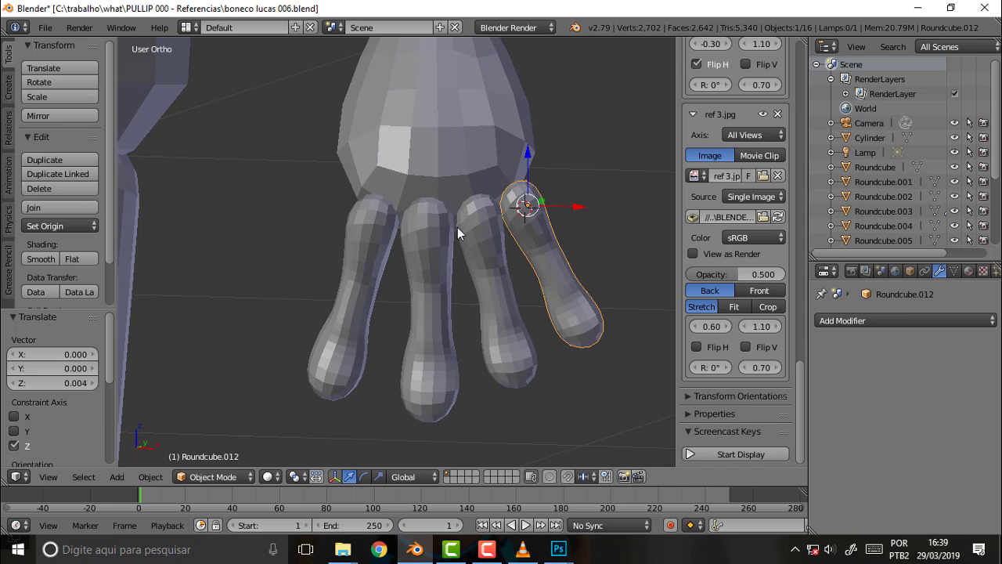
pyautogui.click(212, 479)
pyautogui.click(199, 427)
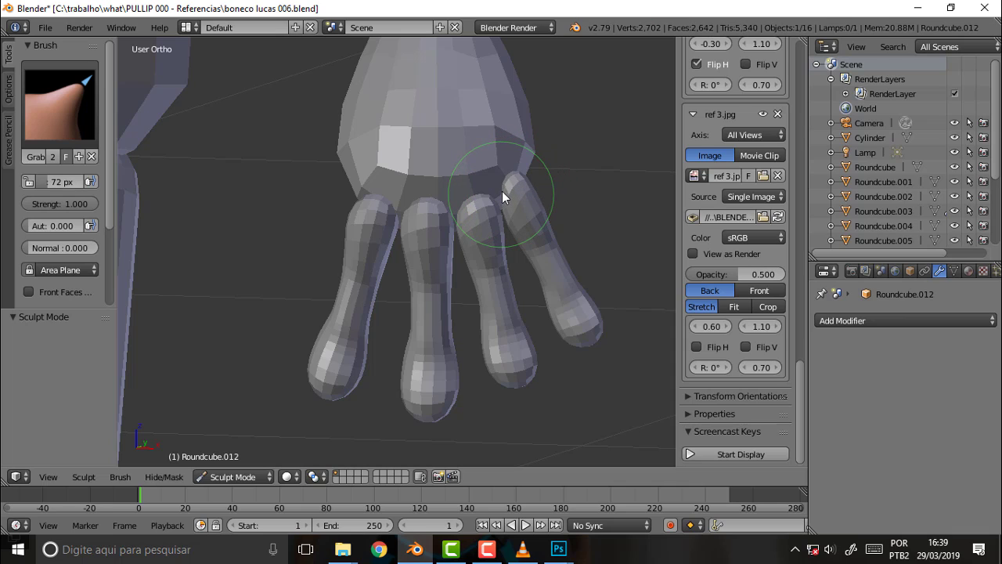
pyautogui.moveTo(602, 175)
pyautogui.mouseDown(button='middle')
pyautogui.moveTo(444, 203)
pyautogui.moveTo(446, 190)
pyautogui.moveTo(485, 216)
pyautogui.mouseUp(button='middle')
pyautogui.moveTo(330, 166)
pyautogui.mouseDown(button='middle')
pyautogui.moveTo(425, 170)
pyautogui.moveTo(488, 149)
pyautogui.mouseUp(button='middle')
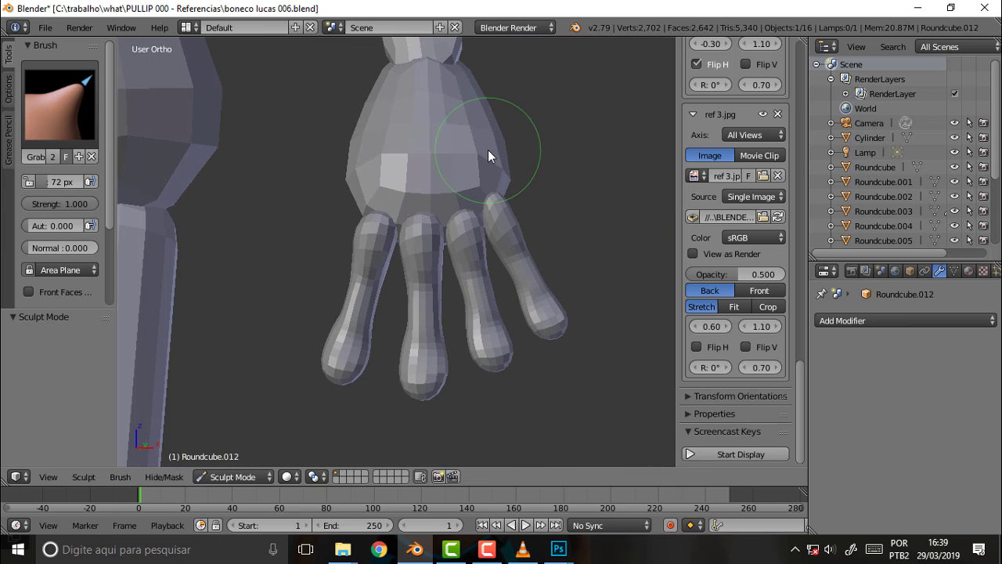
pyautogui.click(232, 477)
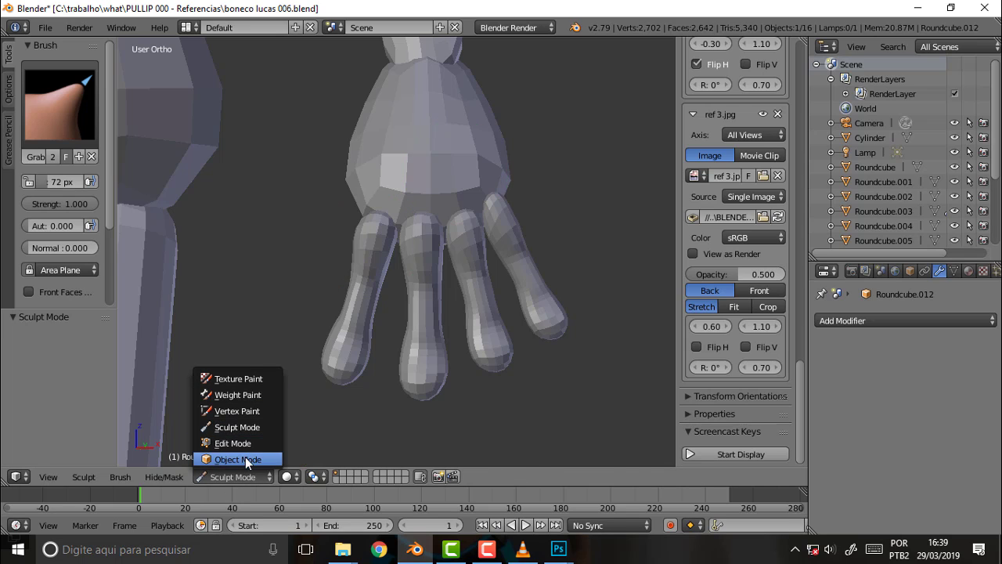
pyautogui.click(246, 457)
# Select the ring finger and switch it to Sculpt Mode.
pyautogui.rightClick(462, 243)
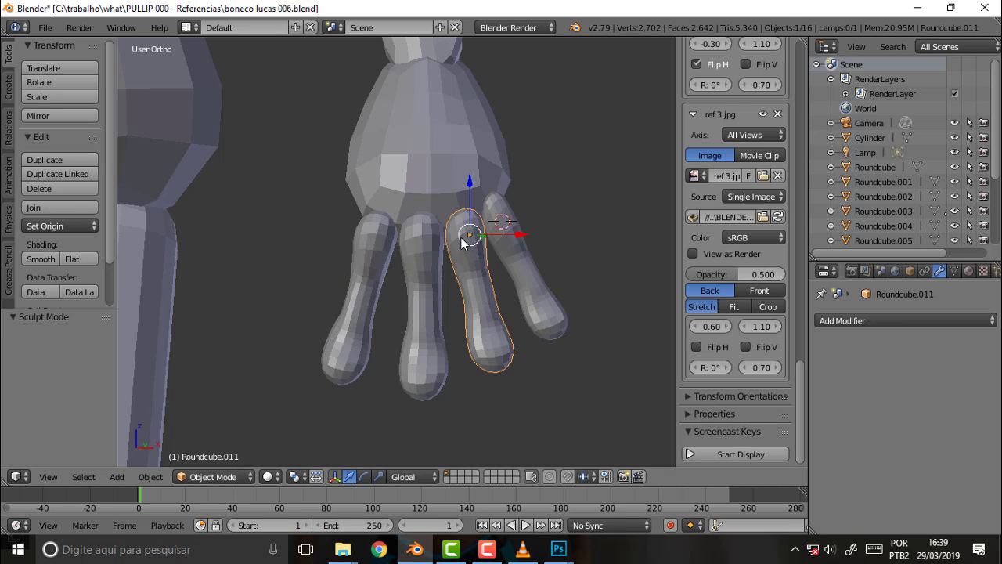
pyautogui.click(222, 474)
pyautogui.click(217, 427)
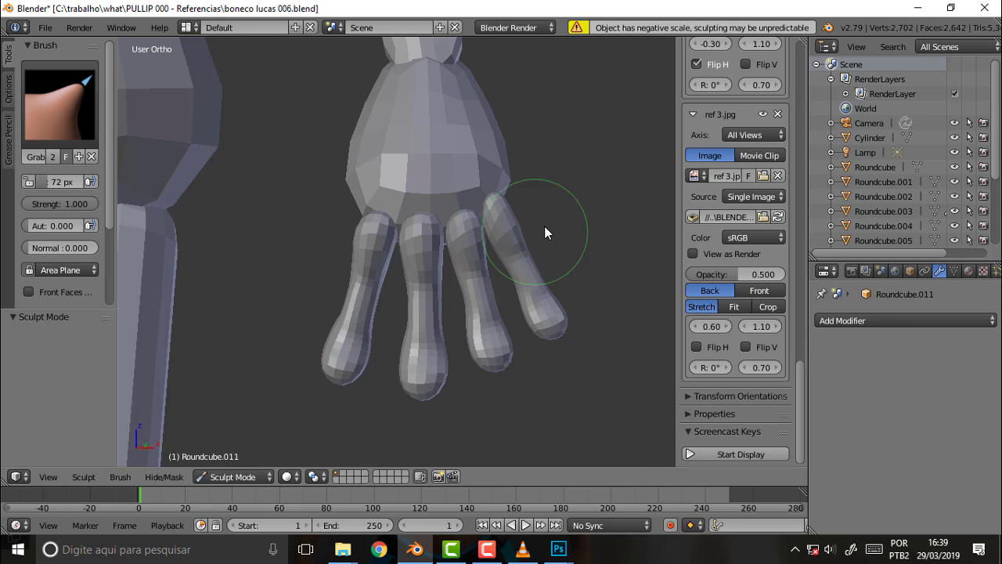
# Orbit around the hand to inspect the new thumb piece Roundcube.013.
pyautogui.moveTo(585, 201); pyautogui.dragTo(495, 233, button='middle')
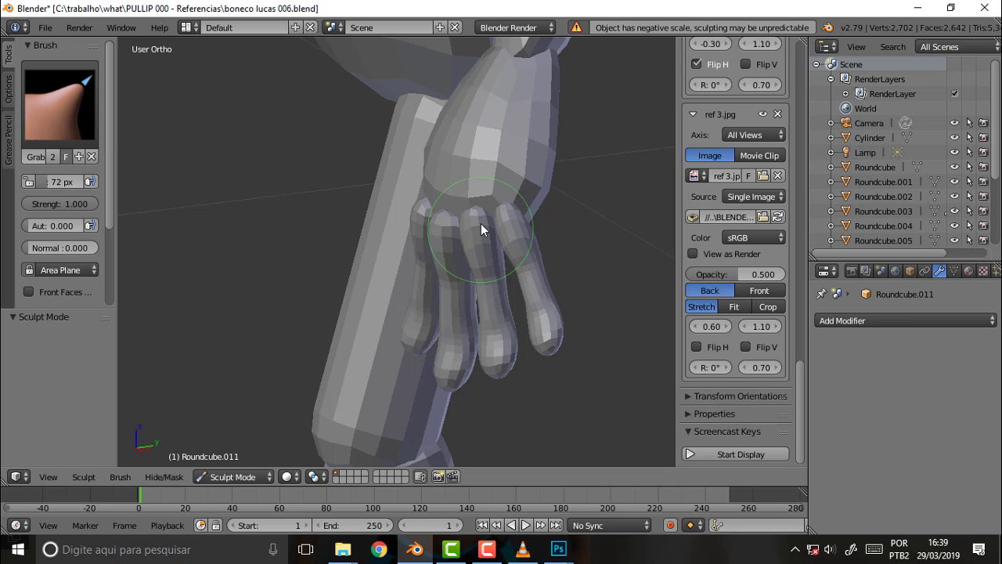
pyautogui.moveTo(563, 217)
pyautogui.mouseDown(button='middle')
pyautogui.moveTo(574, 212)
pyautogui.moveTo(424, 181)
pyautogui.moveTo(529, 186)
pyautogui.moveTo(127, 184)
pyautogui.moveTo(129, 171)
pyautogui.mouseUp(button='middle')
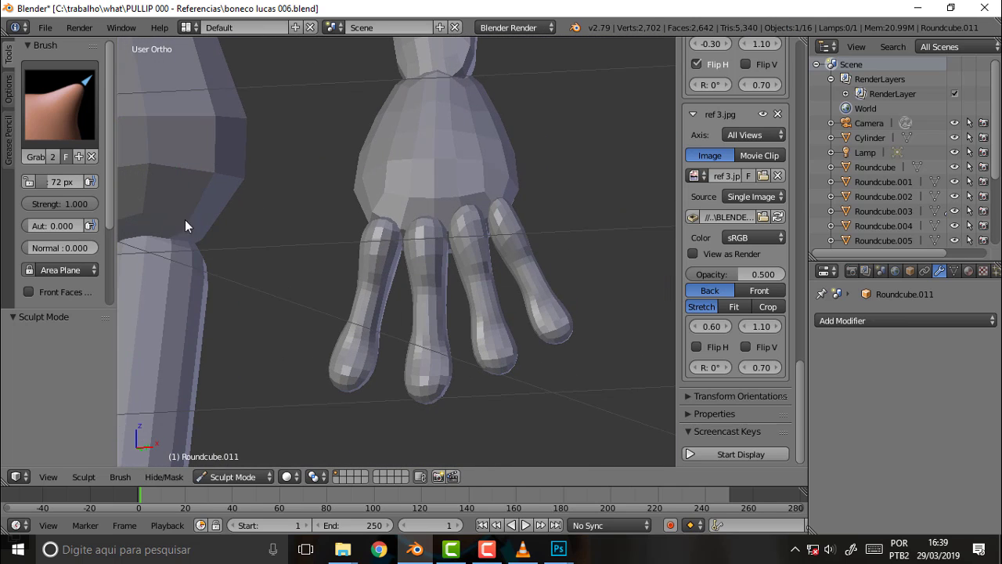
pyautogui.moveTo(227, 266)
pyautogui.mouseDown(button='middle')
pyautogui.moveTo(348, 270)
pyautogui.moveTo(250, 261)
pyautogui.moveTo(381, 224)
pyautogui.mouseUp(button='middle')
pyautogui.moveTo(441, 179)
pyautogui.mouseDown(button='middle')
pyautogui.moveTo(496, 174)
pyautogui.moveTo(425, 202)
pyautogui.moveTo(416, 224)
pyautogui.moveTo(501, 211)
pyautogui.moveTo(496, 222)
pyautogui.mouseUp(button='middle')
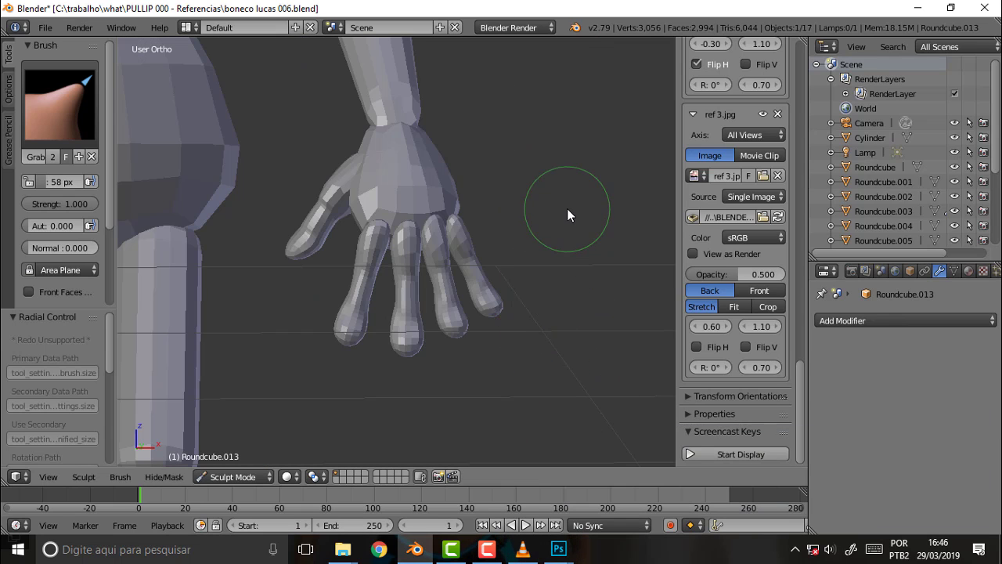
pyautogui.moveTo(567, 208)
pyautogui.mouseDown(button='middle')
pyautogui.moveTo(491, 217)
pyautogui.moveTo(588, 217)
pyautogui.moveTo(524, 280)
pyautogui.moveTo(512, 276)
pyautogui.moveTo(538, 245)
pyautogui.mouseUp(button='middle')
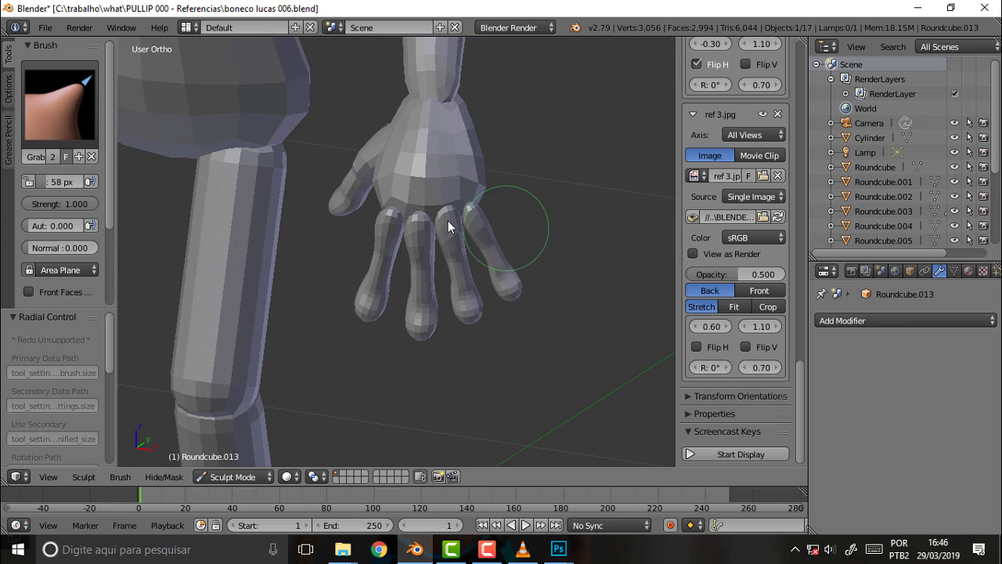
pyautogui.click(229, 477)
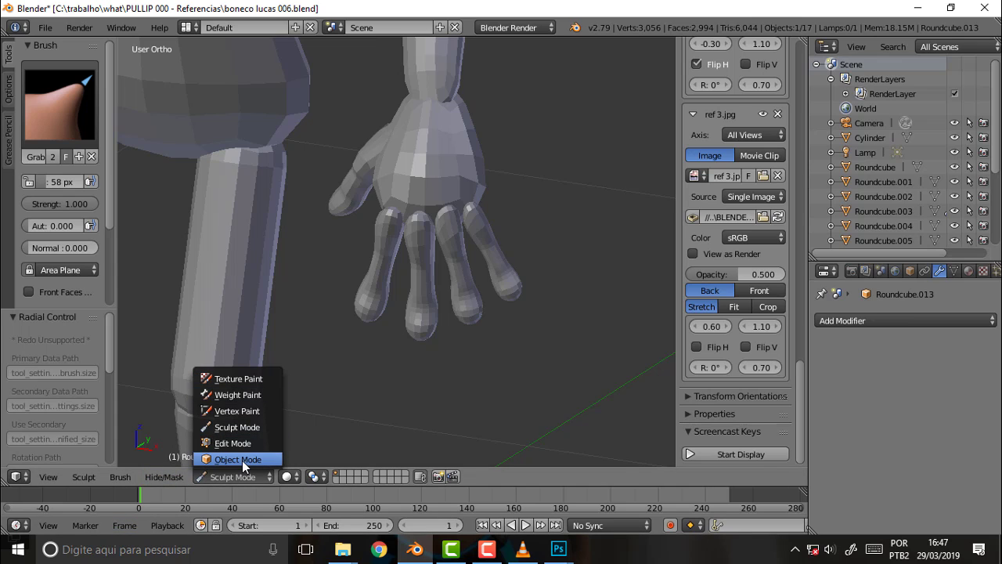
# Back in Object Mode, shift the pinky slightly sideways toward the hand and up along Z.
pyautogui.click(242, 459)
pyautogui.rightClick(480, 239)
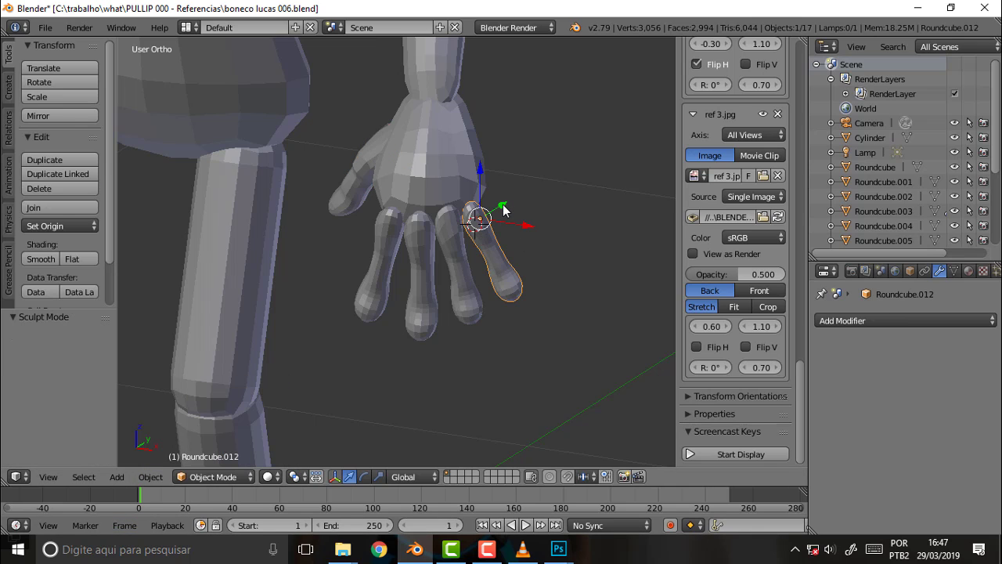
pyautogui.moveTo(503, 207); pyautogui.dragTo(529, 220)
pyautogui.moveTo(488, 187); pyautogui.dragTo(487, 184)
pyautogui.moveTo(551, 197)
pyautogui.mouseDown(button='middle')
pyautogui.moveTo(628, 146)
pyautogui.moveTo(525, 158)
pyautogui.moveTo(410, 250)
pyautogui.mouseUp(button='middle')
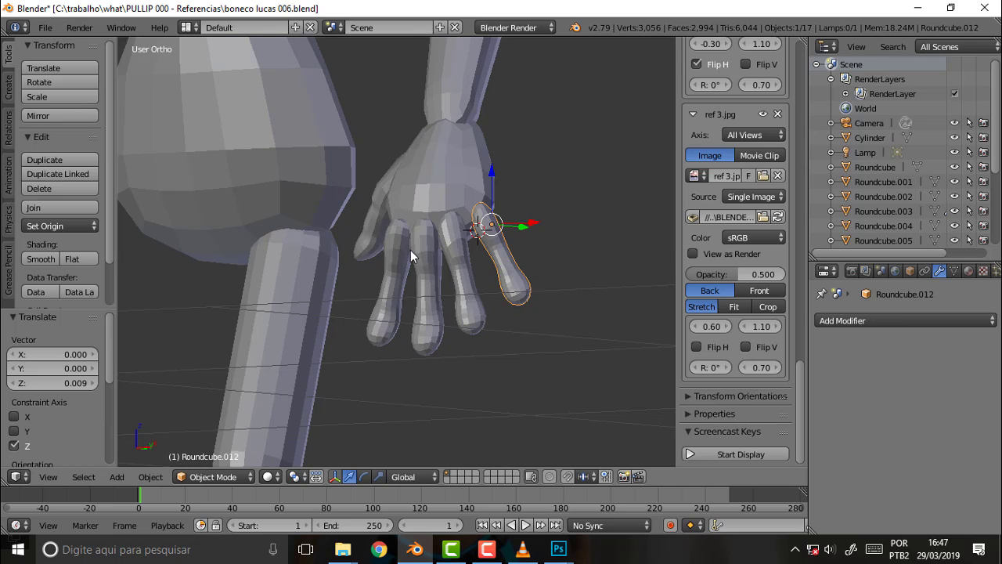
# Shift the ring finger slightly along X, check the fit, and bring up the VLC tutorial video.
pyautogui.rightClick(451, 240)
pyautogui.moveTo(502, 238); pyautogui.dragTo(498, 235)
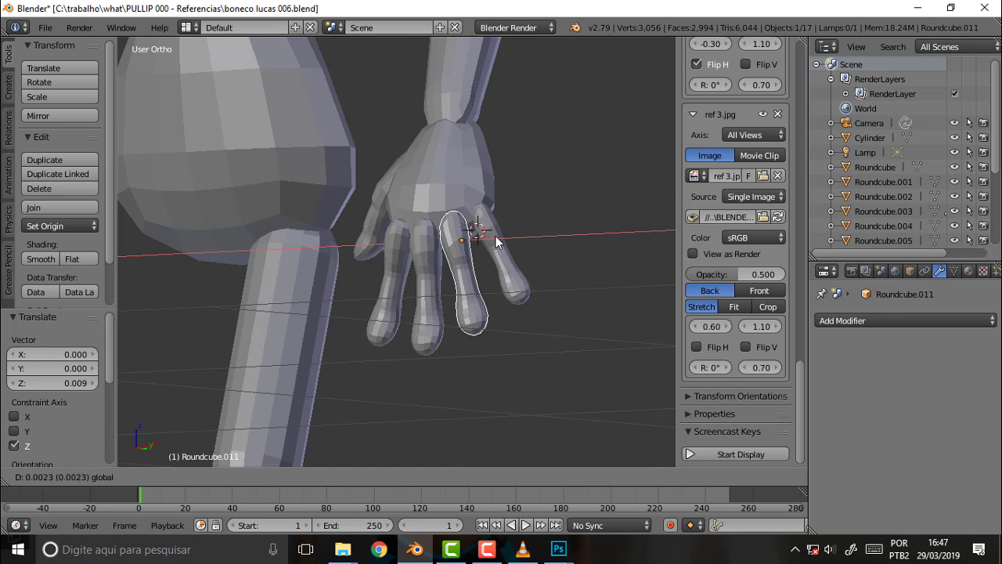
pyautogui.moveTo(554, 163); pyautogui.dragTo(298, 164, button='middle')
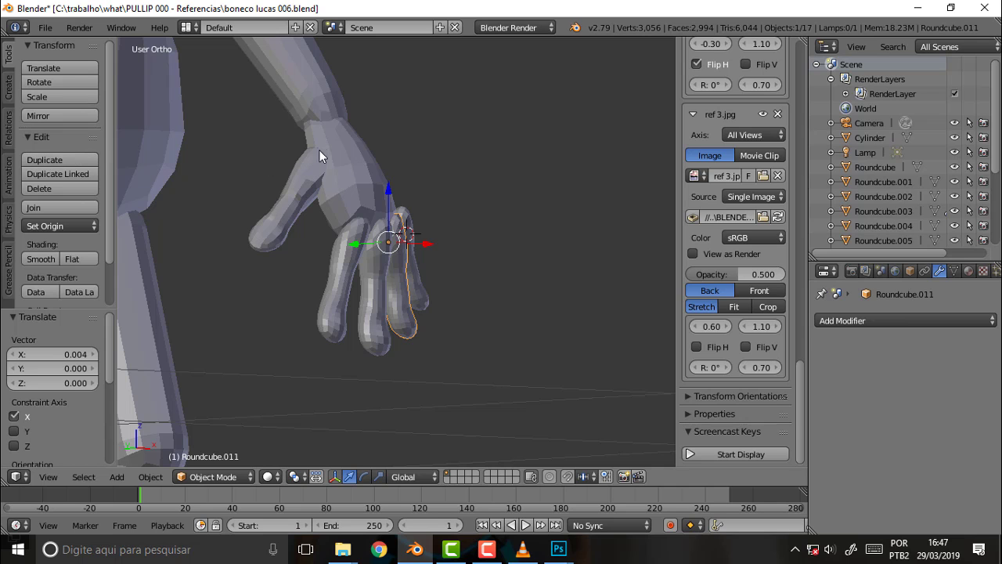
pyautogui.moveTo(442, 123)
pyautogui.mouseDown(button='middle')
pyautogui.moveTo(566, 144)
pyautogui.moveTo(652, 130)
pyautogui.moveTo(158, 177)
pyautogui.mouseUp(button='middle')
pyautogui.moveTo(364, 169)
pyautogui.mouseDown(button='middle')
pyautogui.moveTo(302, 158)
pyautogui.moveTo(293, 140)
pyautogui.moveTo(333, 140)
pyautogui.mouseUp(button='middle')
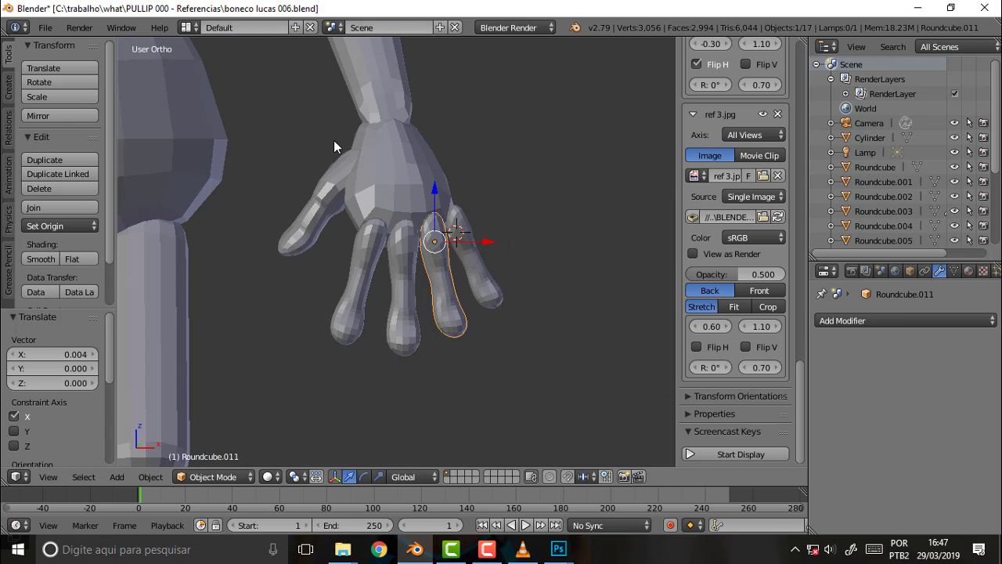
pyautogui.click(523, 549)
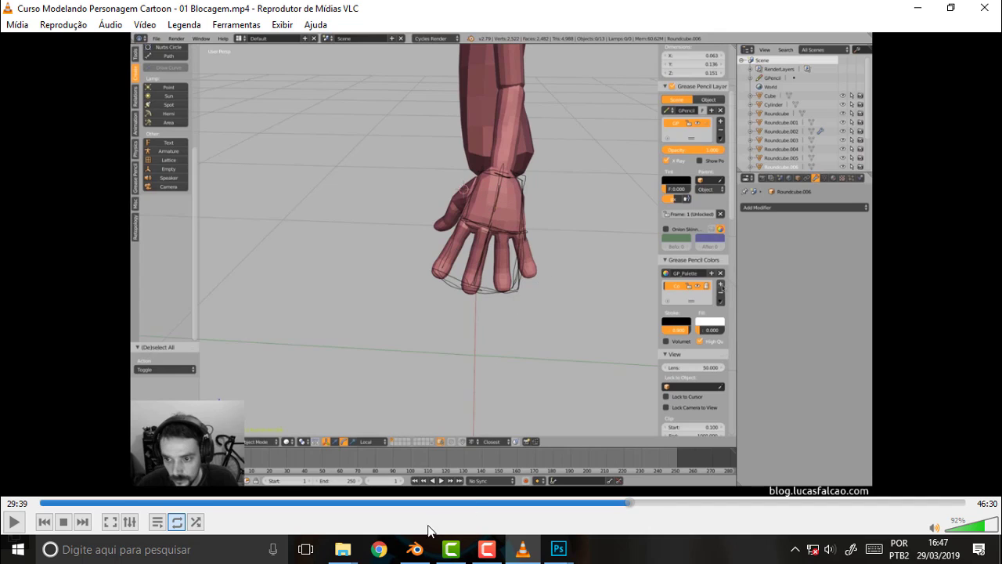
# Back in Blender, select the pinky and lower it slightly along Z.
pyautogui.click(419, 551)
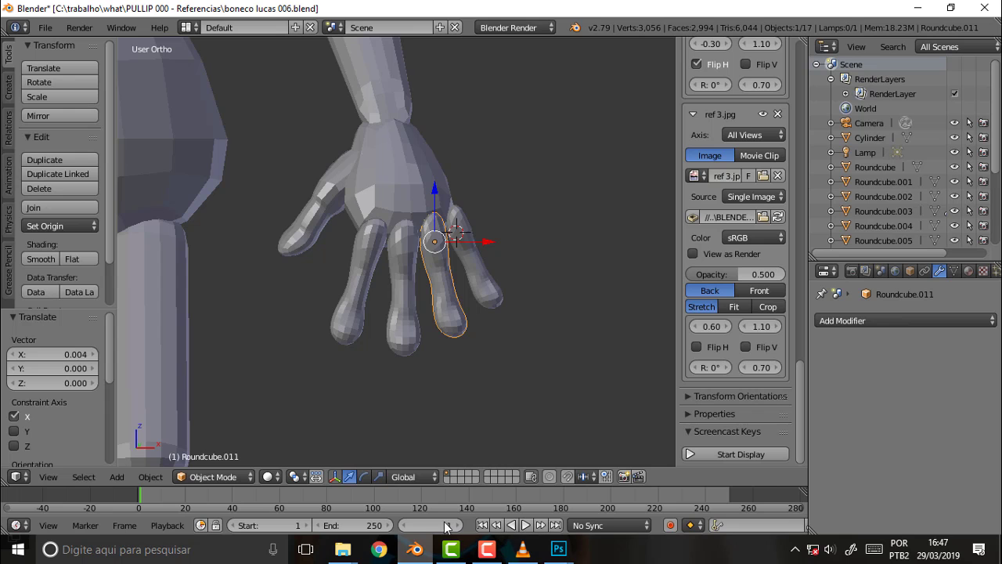
pyautogui.moveTo(546, 187)
pyautogui.mouseDown(button='middle')
pyautogui.moveTo(426, 220)
pyautogui.moveTo(425, 208)
pyautogui.moveTo(287, 209)
pyautogui.moveTo(363, 215)
pyautogui.moveTo(551, 189)
pyautogui.moveTo(535, 139)
pyautogui.moveTo(478, 213)
pyautogui.mouseUp(button='middle')
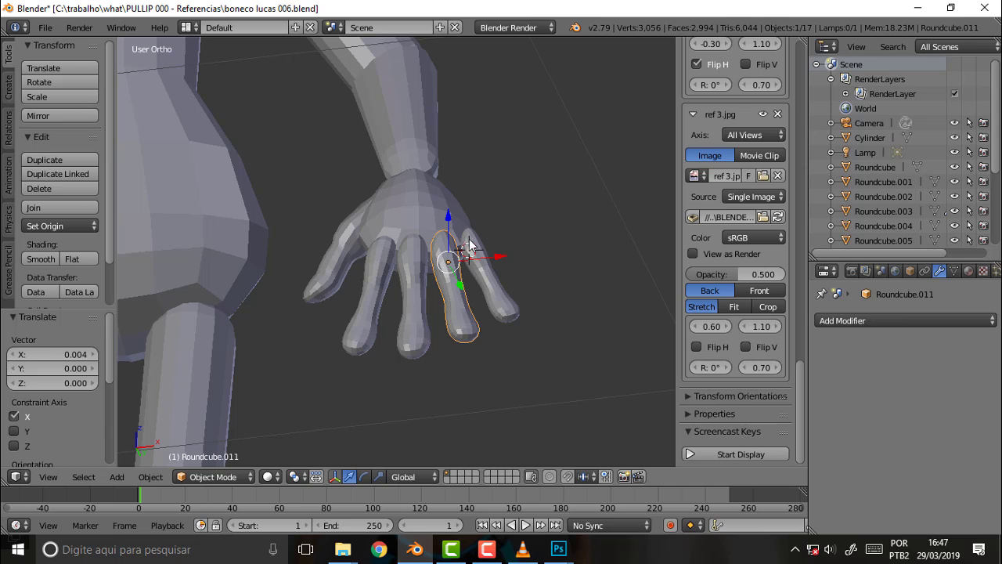
pyautogui.rightClick(468, 228)
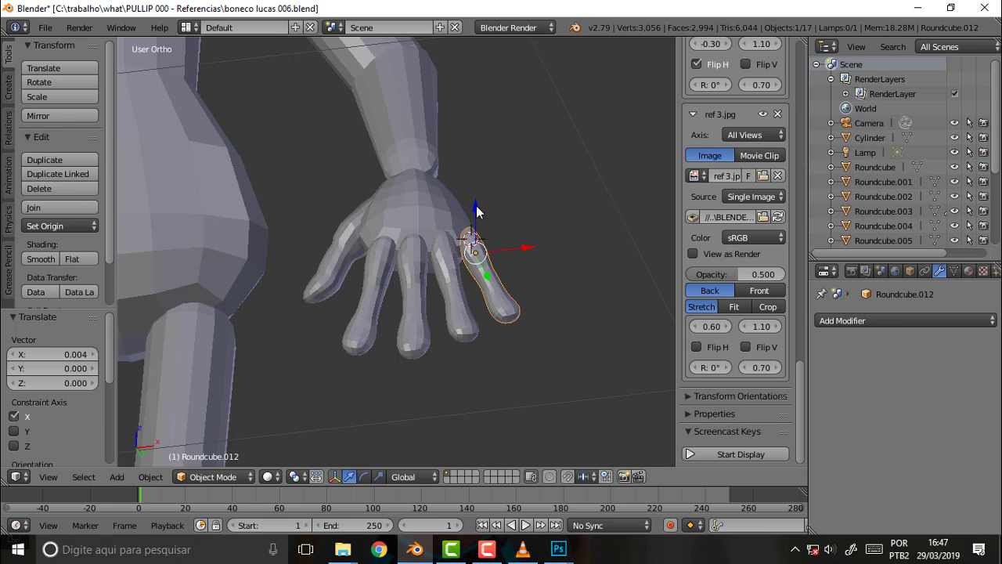
pyautogui.press('g')
pyautogui.press('z')
pyautogui.click(551, 209)
pyautogui.moveTo(549, 207); pyautogui.dragTo(394, 239, button='middle')
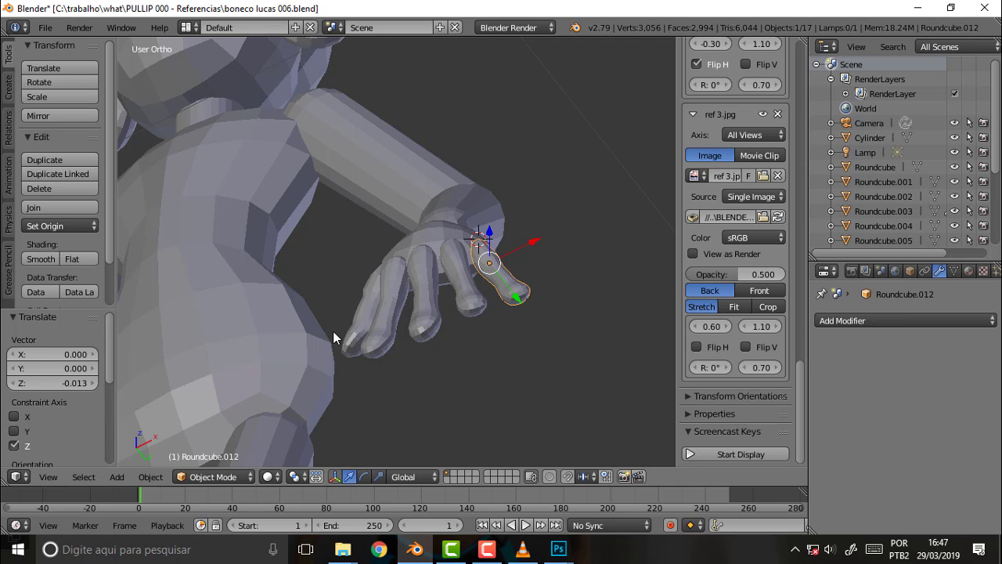
pyautogui.moveTo(618, 169)
pyautogui.mouseDown(button='middle')
pyautogui.moveTo(619, 241)
pyautogui.moveTo(633, 240)
pyautogui.mouseUp(button='middle')
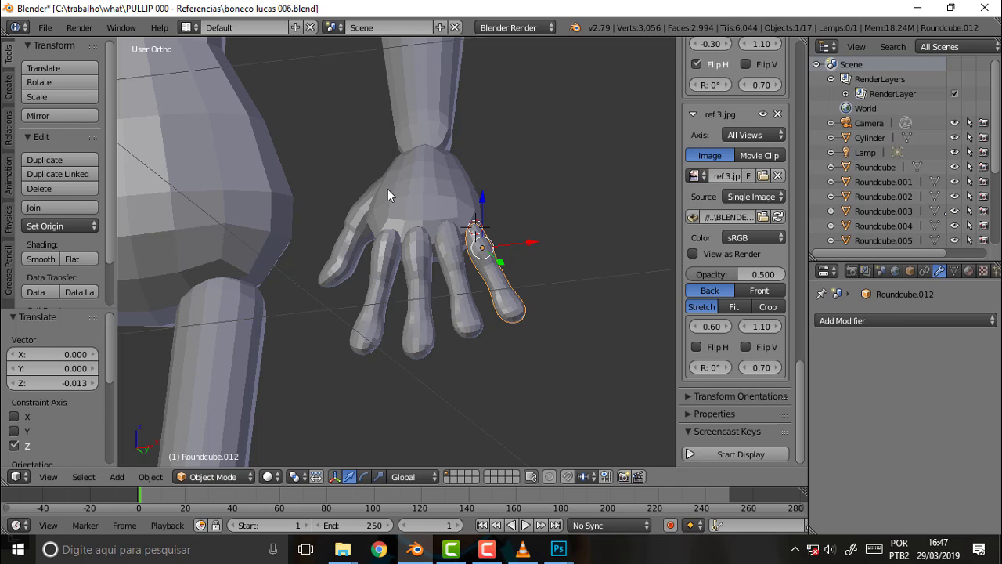
pyautogui.moveTo(524, 160)
pyautogui.mouseDown(button='middle')
pyautogui.moveTo(665, 197)
pyautogui.moveTo(631, 210)
pyautogui.moveTo(621, 245)
pyautogui.moveTo(549, 183)
pyautogui.moveTo(503, 199)
pyautogui.moveTo(432, 172)
pyautogui.moveTo(194, 149)
pyautogui.moveTo(312, 111)
pyautogui.mouseUp(button='middle')
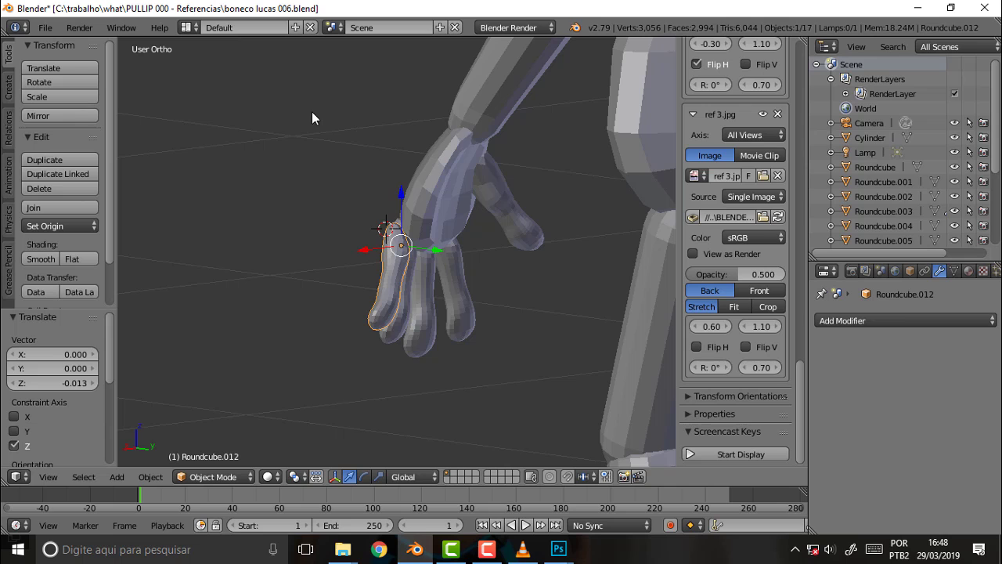
# Slide the pinky into the hand along Y, then nudge it up and -0.001 along X.
pyautogui.moveTo(430, 247); pyautogui.dragTo(436, 246)
pyautogui.click(436, 246)
pyautogui.moveTo(226, 168)
pyautogui.mouseDown(button='middle')
pyautogui.moveTo(332, 180)
pyautogui.moveTo(518, 164)
pyautogui.moveTo(537, 152)
pyautogui.moveTo(455, 167)
pyautogui.moveTo(498, 208)
pyautogui.mouseUp(button='middle')
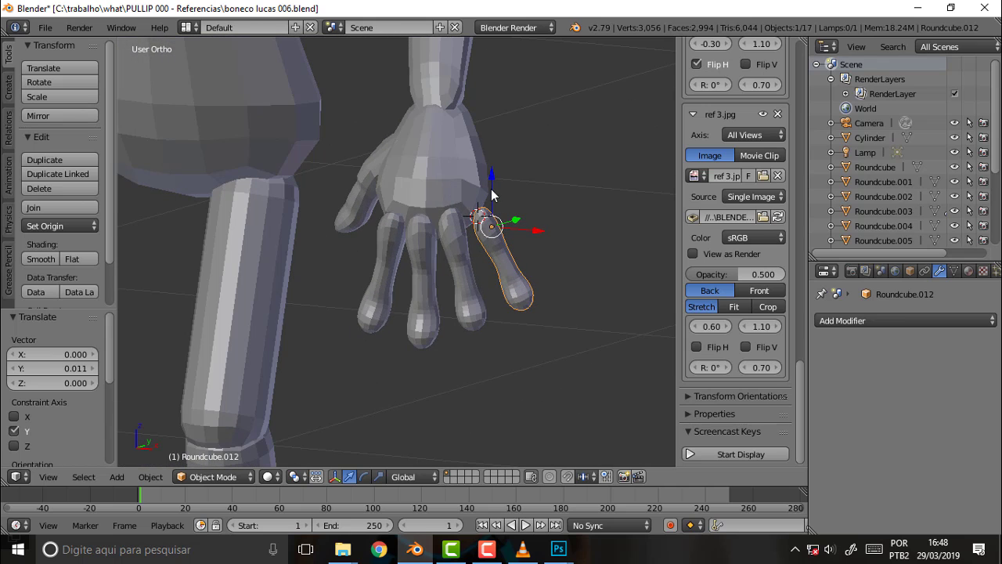
pyautogui.moveTo(492, 192); pyautogui.dragTo(488, 178)
pyautogui.moveTo(520, 221); pyautogui.dragTo(519, 217)
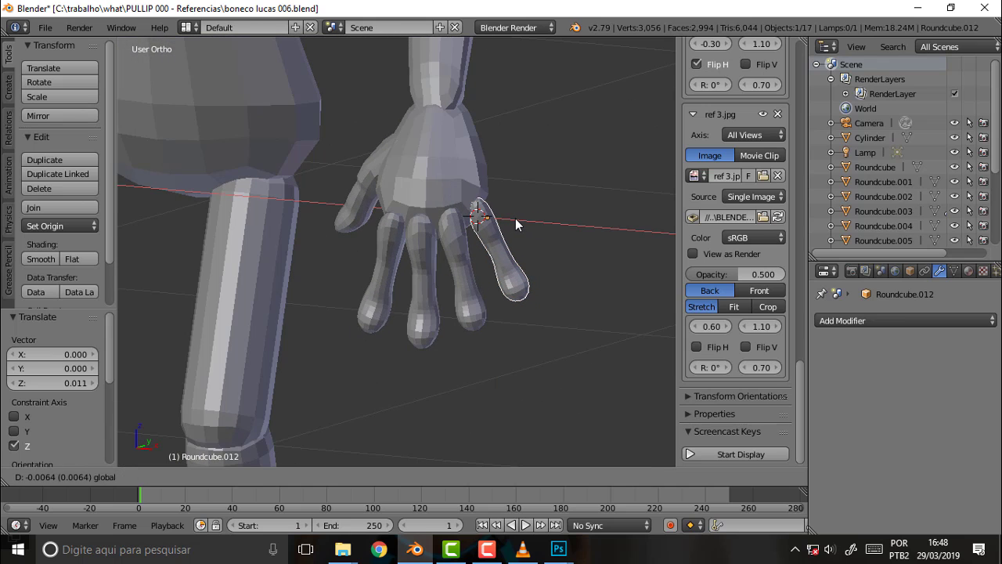
pyautogui.moveTo(550, 170)
pyautogui.mouseDown(button='middle')
pyautogui.moveTo(536, 138)
pyautogui.moveTo(359, 158)
pyautogui.moveTo(267, 141)
pyautogui.moveTo(334, 142)
pyautogui.mouseUp(button='middle')
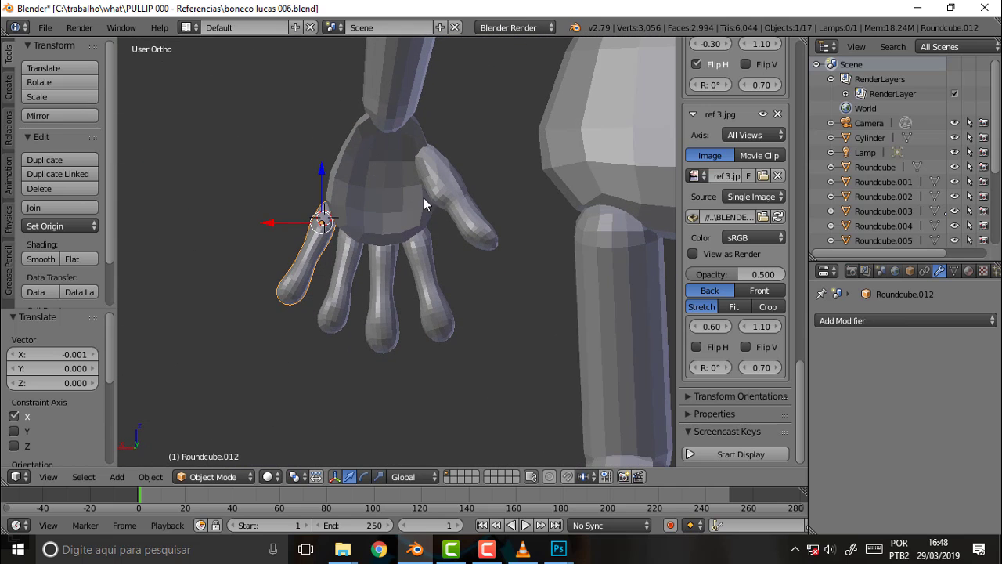
pyautogui.moveTo(467, 151)
pyautogui.mouseDown(button='middle')
pyautogui.moveTo(590, 156)
pyautogui.moveTo(224, 174)
pyautogui.moveTo(291, 213)
pyautogui.moveTo(275, 205)
pyautogui.mouseUp(button='middle')
pyautogui.scroll(-3, 538, 153)
pyautogui.moveTo(539, 154)
pyautogui.mouseDown(button='middle')
pyautogui.moveTo(460, 144)
pyautogui.moveTo(503, 122)
pyautogui.moveTo(520, 125)
pyautogui.moveTo(505, 151)
pyautogui.mouseUp(button='middle')
pyautogui.scroll(-4, 520, 129)
# Switch to Front Ortho and zoom in to compare the figure with the reference images.
pyautogui.scroll(1, 505, 151)
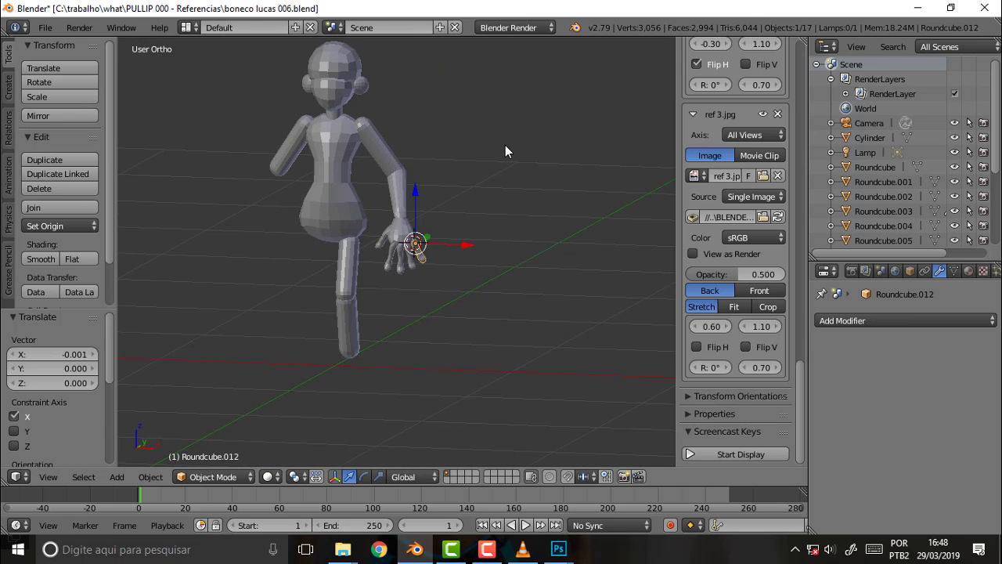
pyautogui.click(480, 164)
pyautogui.press('KP_1')
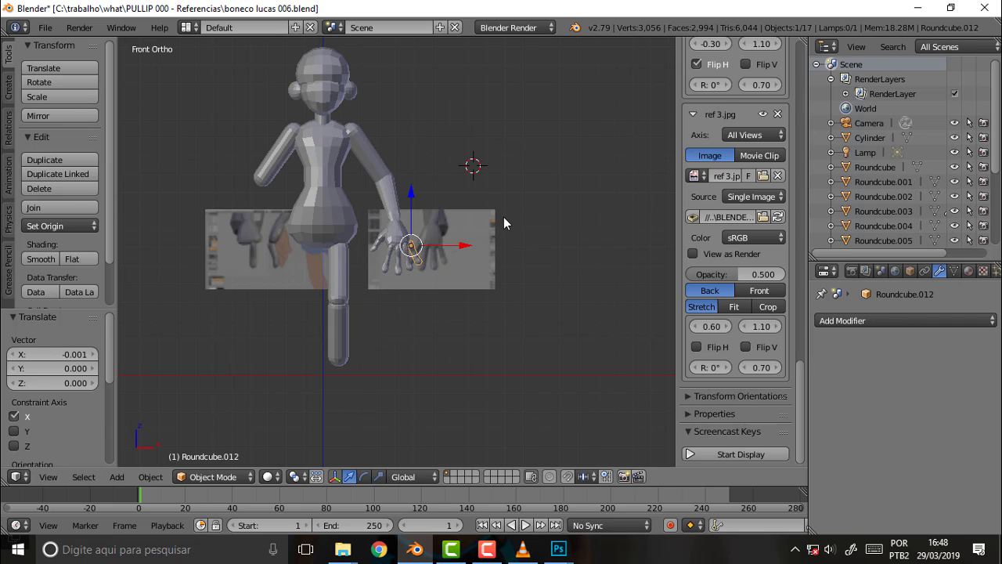
pyautogui.scroll(1, 504, 217)
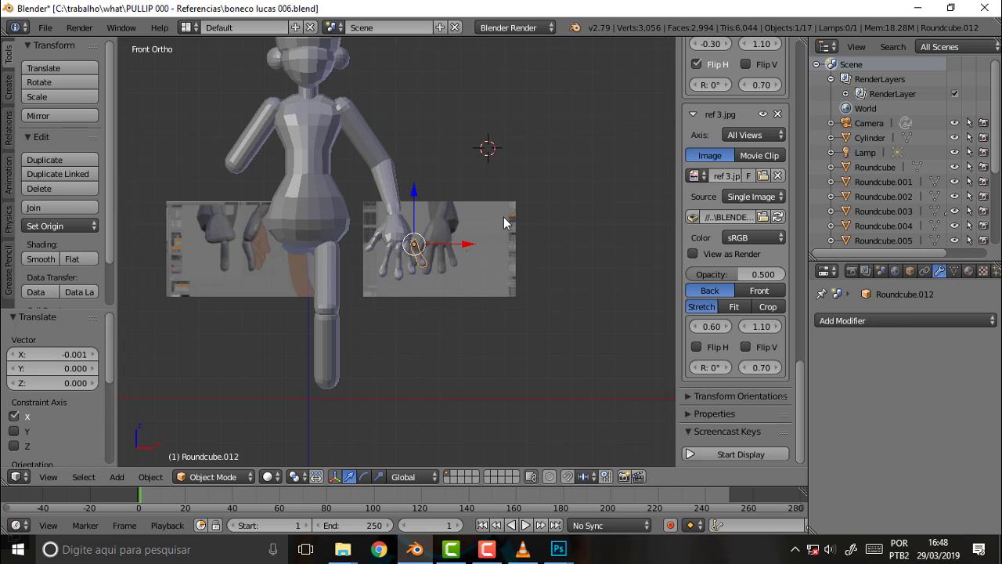
pyautogui.scroll(1, 504, 217)
pyautogui.scroll(1, 503, 216)
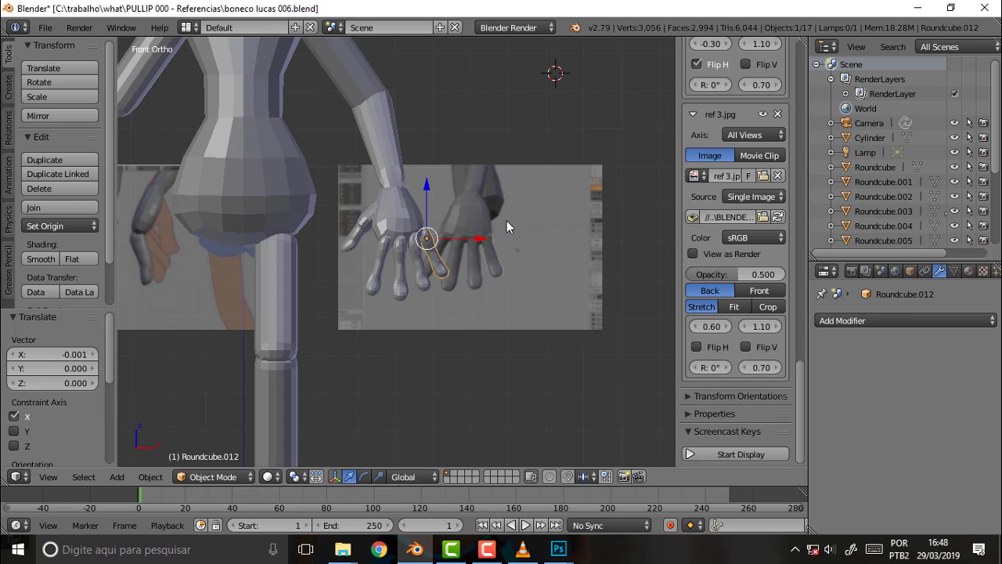
pyautogui.click(507, 220)
pyautogui.scroll(-2, 487, 160)
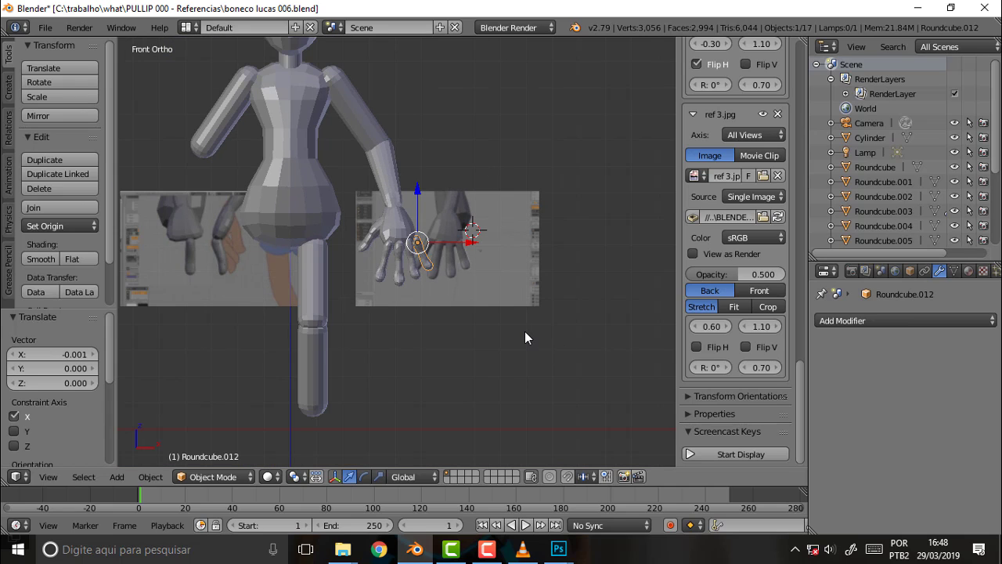
pyautogui.scroll(-2, 490, 179)
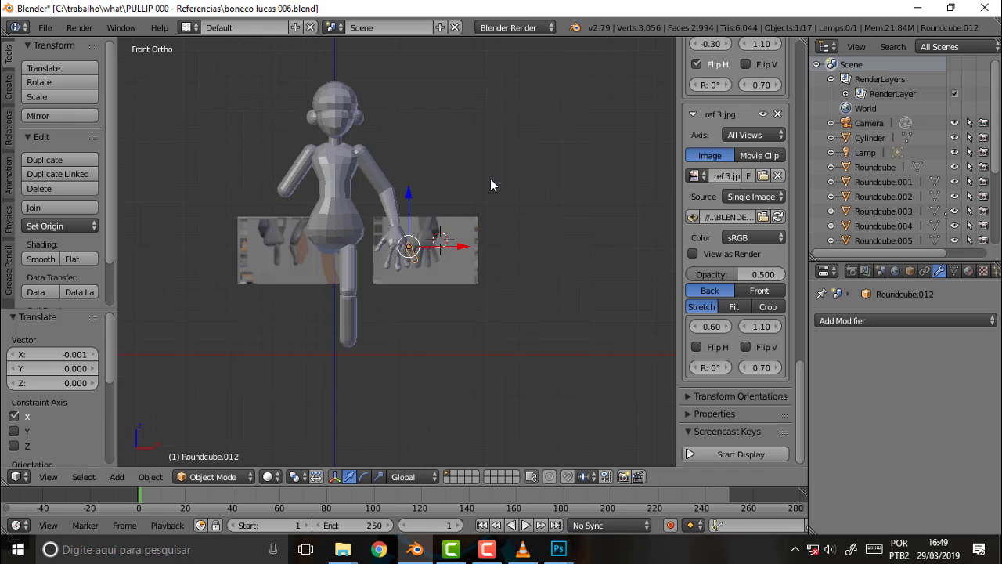
pyautogui.scroll(2, 478, 141)
# Return to the straight front view and select the mirrored upper arm Roundcube.003.
pyautogui.moveTo(476, 142)
pyautogui.mouseDown(button='middle')
pyautogui.moveTo(551, 162)
pyautogui.moveTo(456, 156)
pyautogui.mouseUp(button='middle')
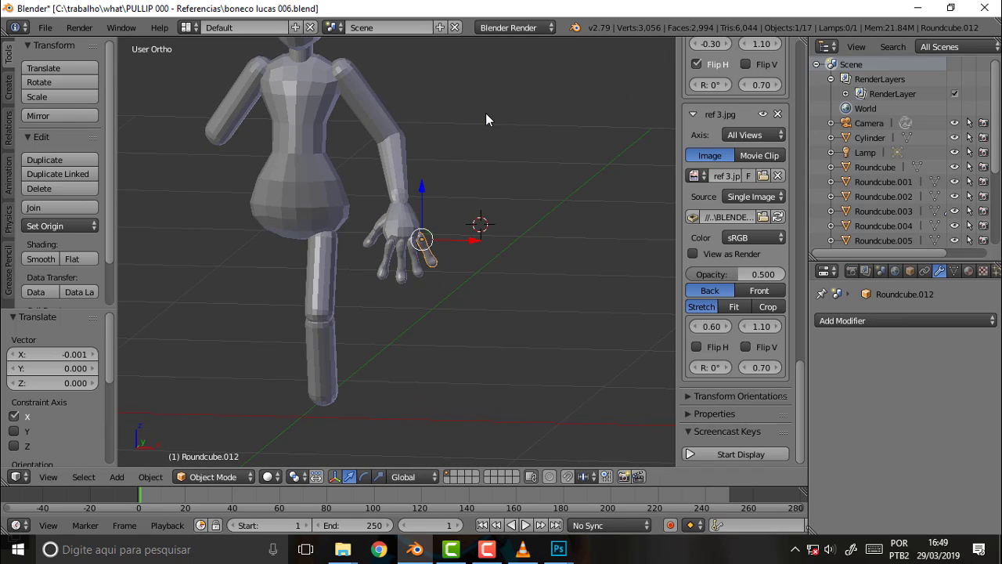
pyautogui.press('KP_1')
pyautogui.click(366, 121)
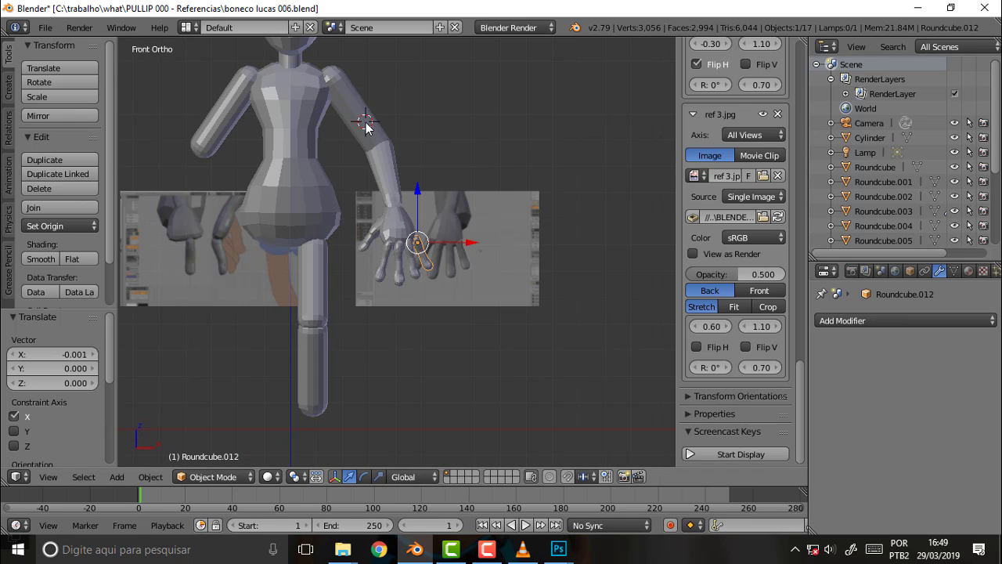
pyautogui.rightClick(340, 94)
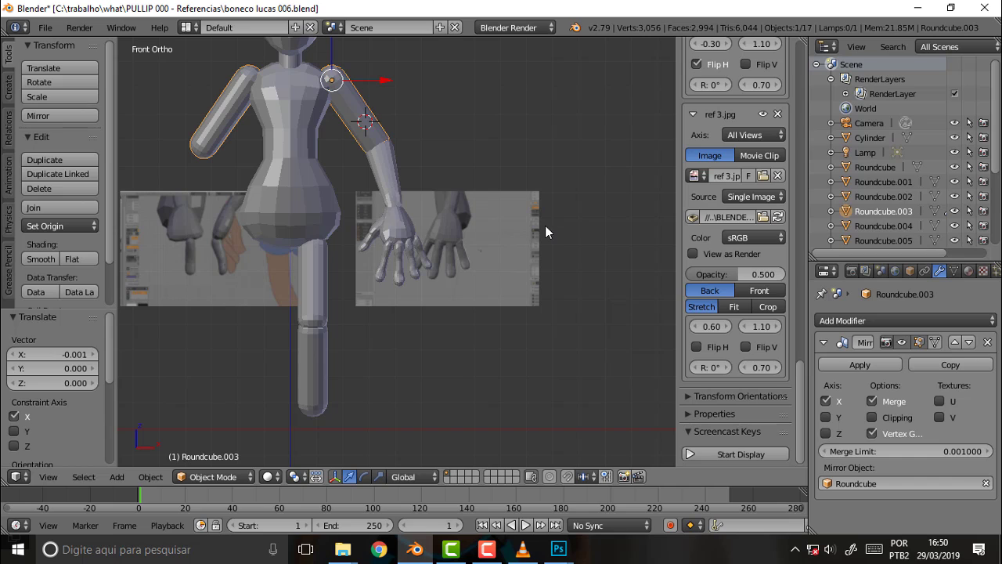
# Box-select the forearm, hand and fingers repeatedly to check them against the reference.
pyautogui.click(377, 331)
pyautogui.press('b')
pyautogui.moveTo(344, 316); pyautogui.dragTo(452, 164)
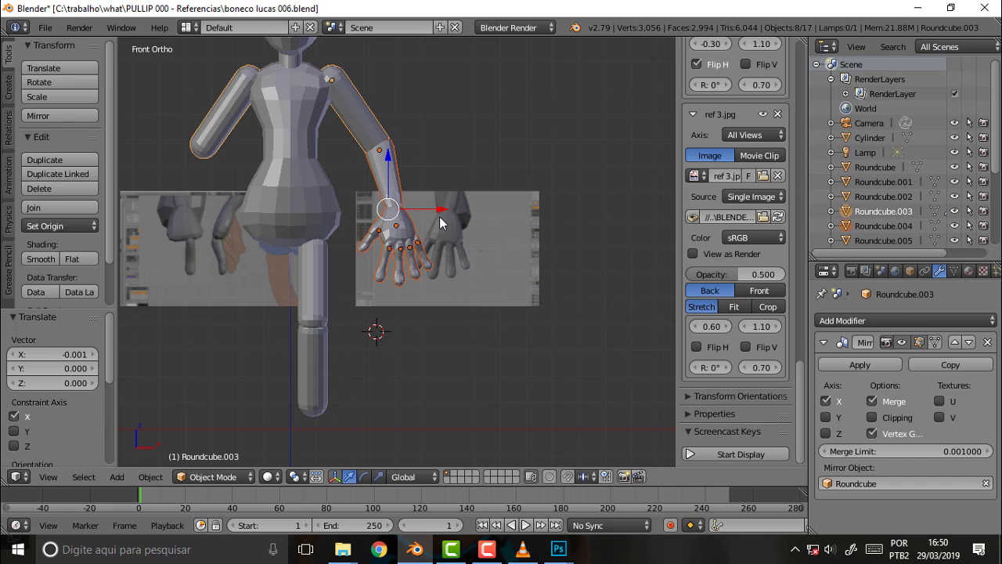
pyautogui.click(444, 129)
pyautogui.press('a')
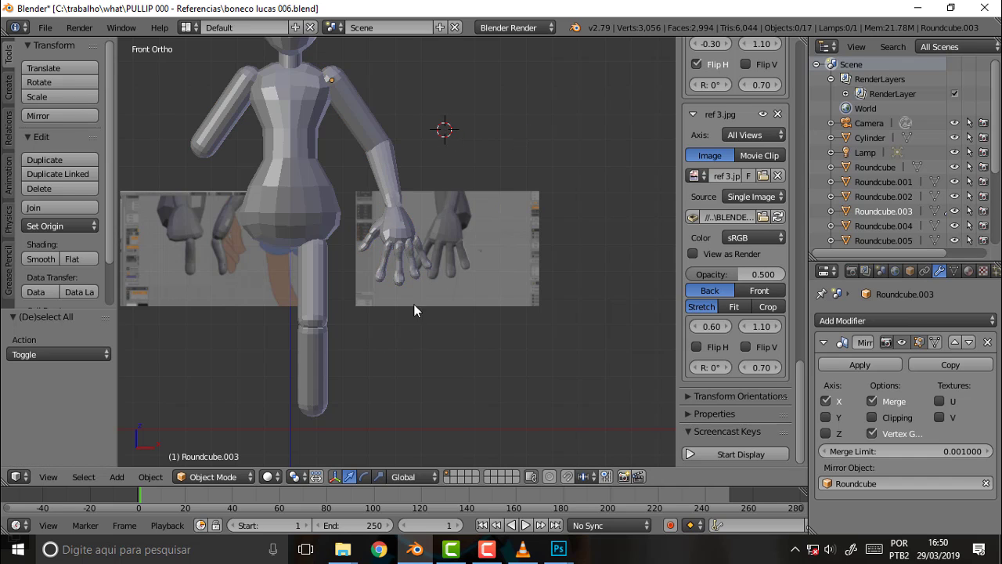
pyautogui.press('b')
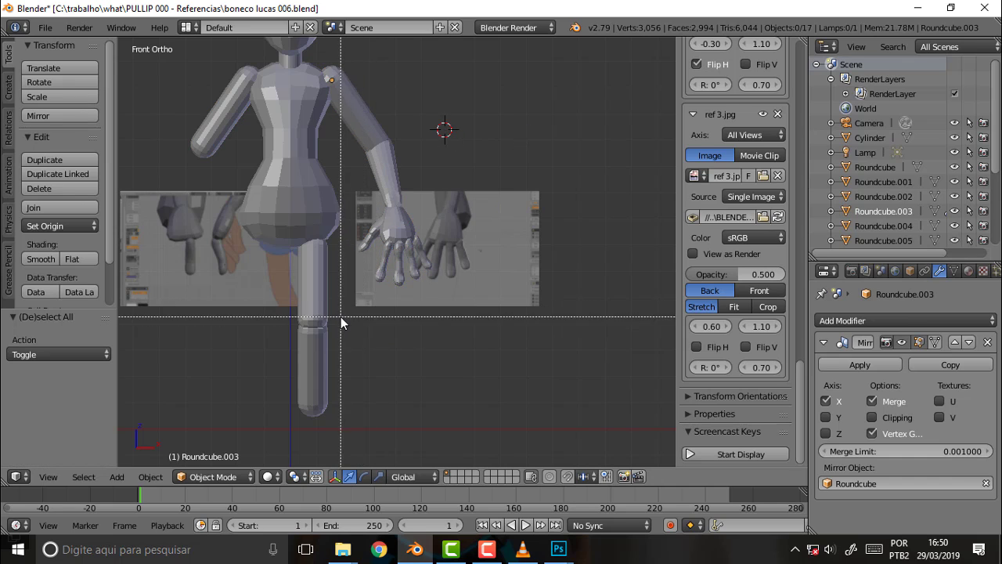
pyautogui.moveTo(341, 316)
pyautogui.mouseDown()
pyautogui.moveTo(444, 153)
pyautogui.moveTo(462, 164)
pyautogui.mouseUp()
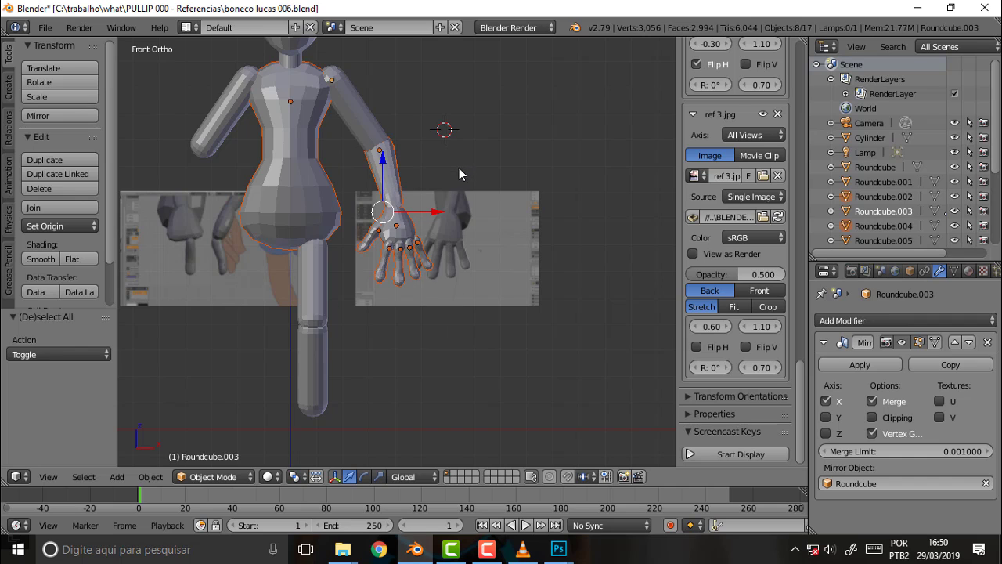
pyautogui.click(374, 354)
pyautogui.press('a')
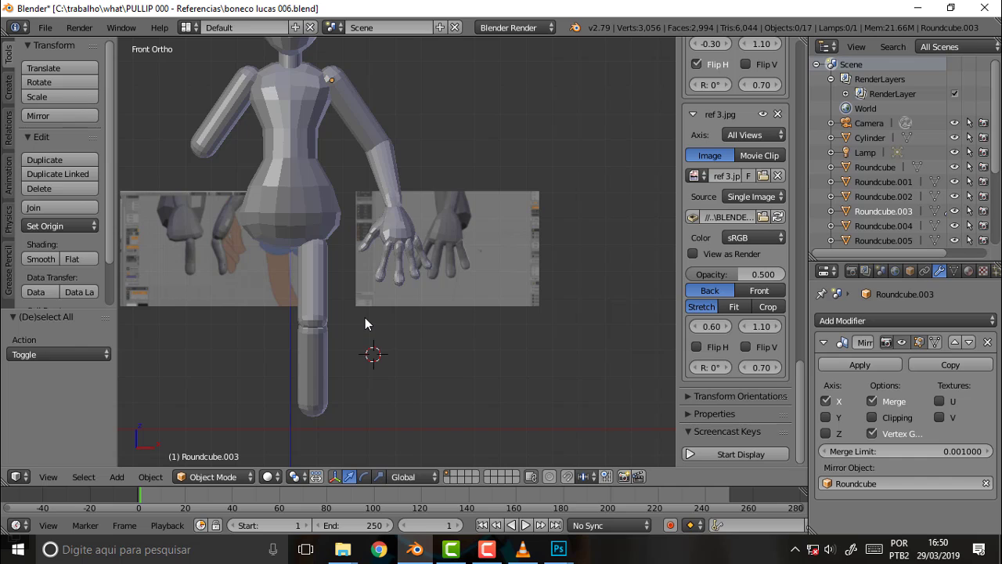
pyautogui.press('b')
pyautogui.moveTo(354, 315); pyautogui.dragTo(458, 177)
# Add the upper arm to the hand selection and copy the arm pieces with Ctrl+C.
pyautogui.scroll(-2, 439, 129)
pyautogui.scroll(2, 444, 133)
pyautogui.press('b')
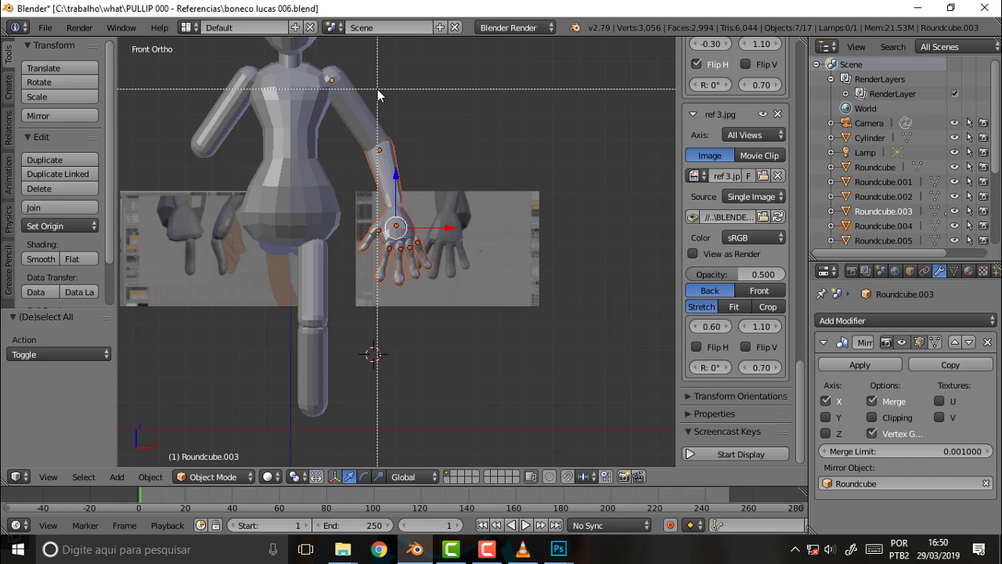
pyautogui.moveTo(373, 80); pyautogui.dragTo(367, 112)
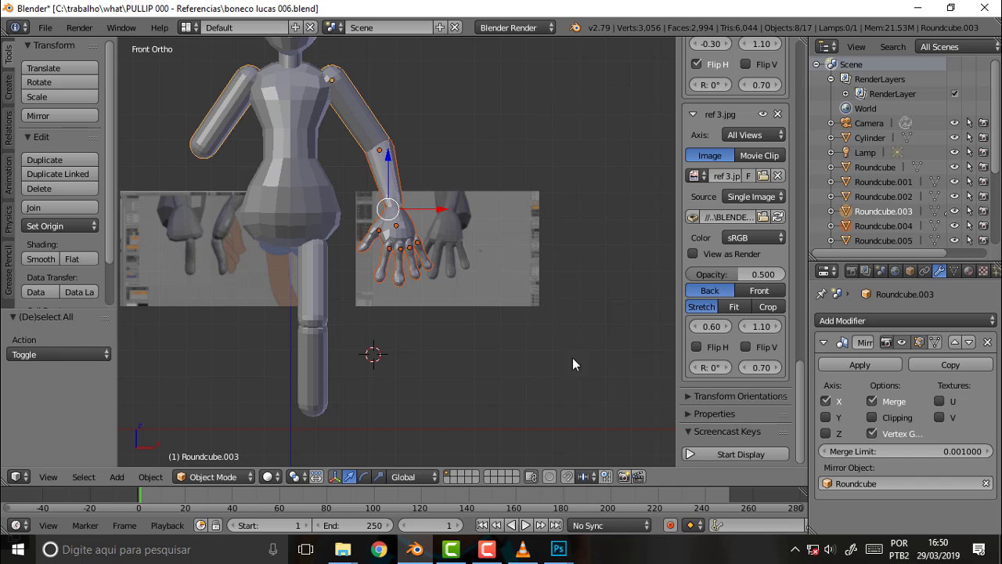
pyautogui.hotkey('ctrl', 'c')
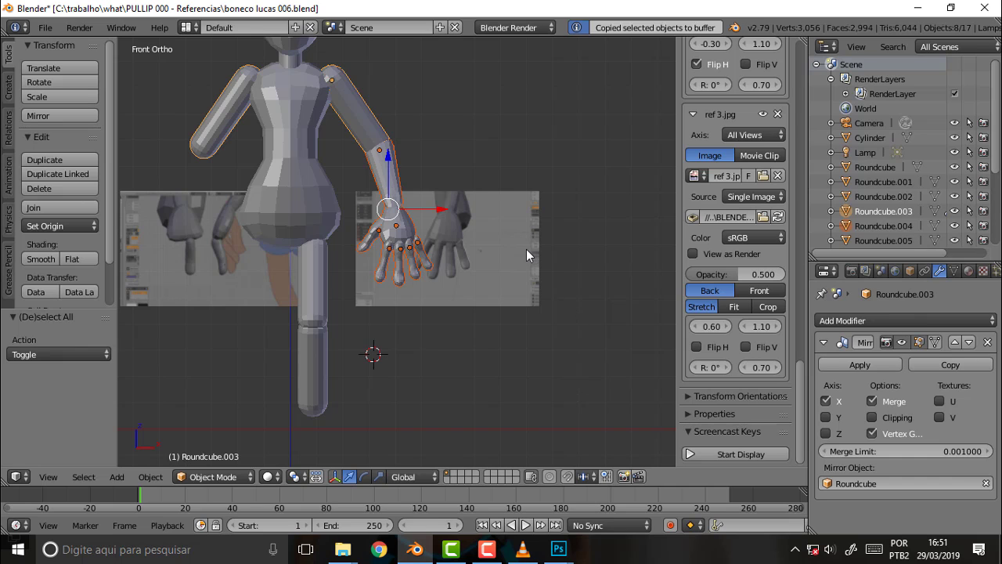
# Reposition the 3D cursor around the hand, clear the selection and select the palm.
pyautogui.click(526, 147)
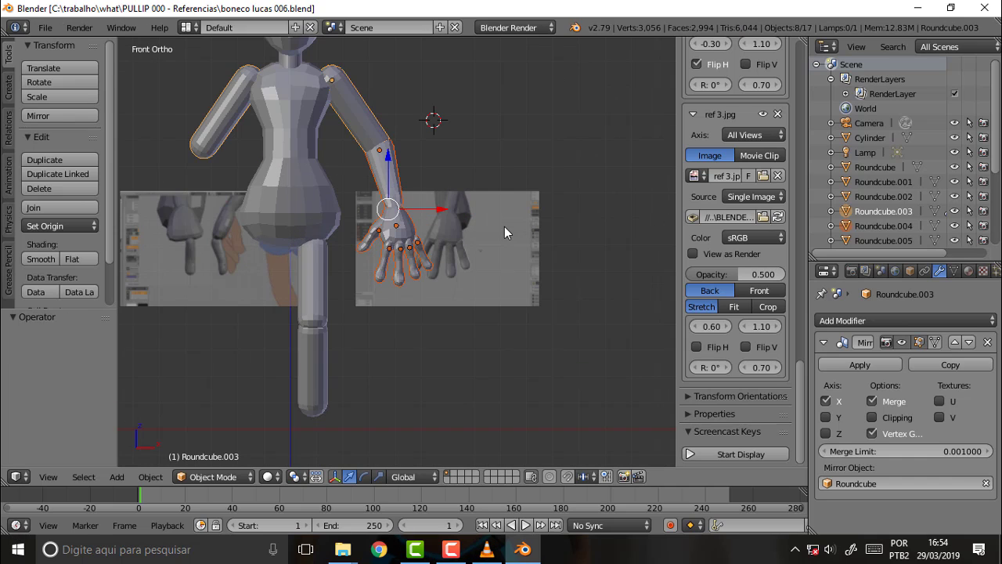
pyautogui.scroll(2, 505, 227)
pyautogui.click(513, 201)
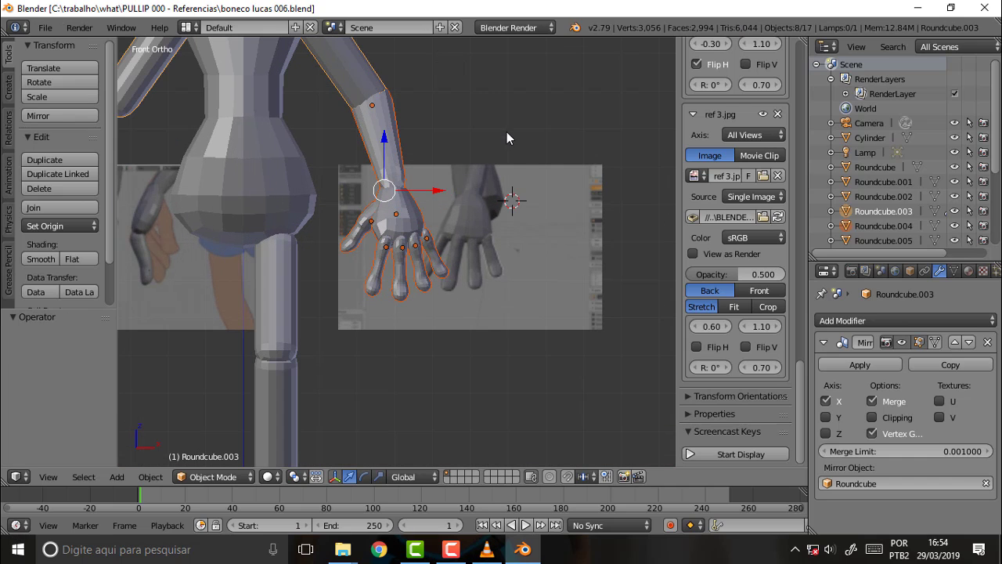
pyautogui.click(471, 136)
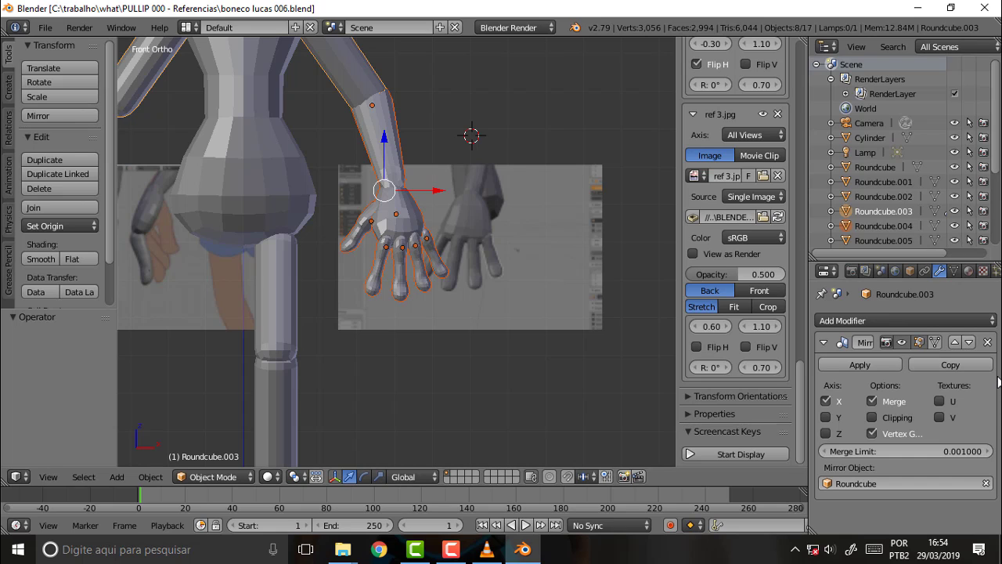
pyautogui.click(530, 197)
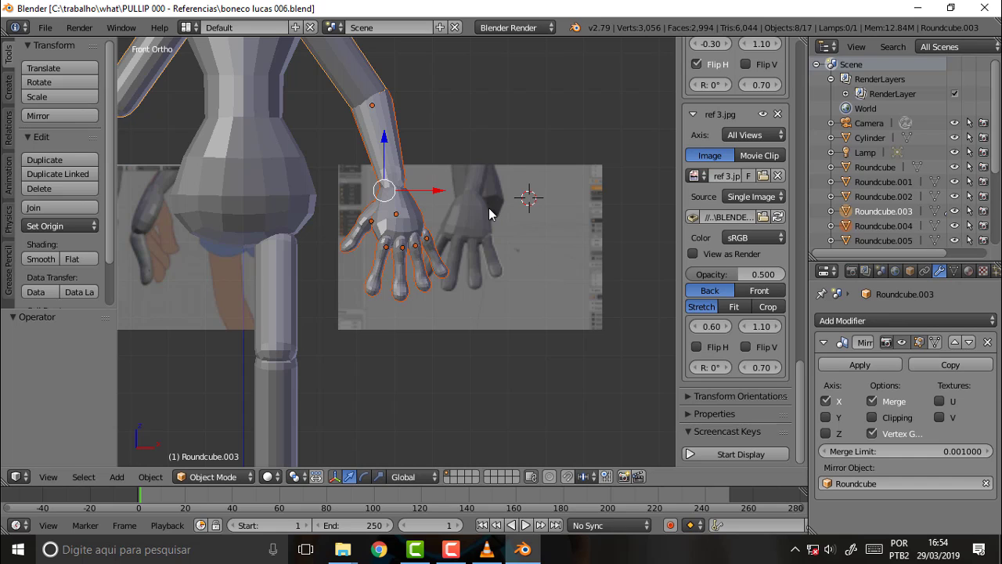
pyautogui.press('a')
pyautogui.click(476, 130)
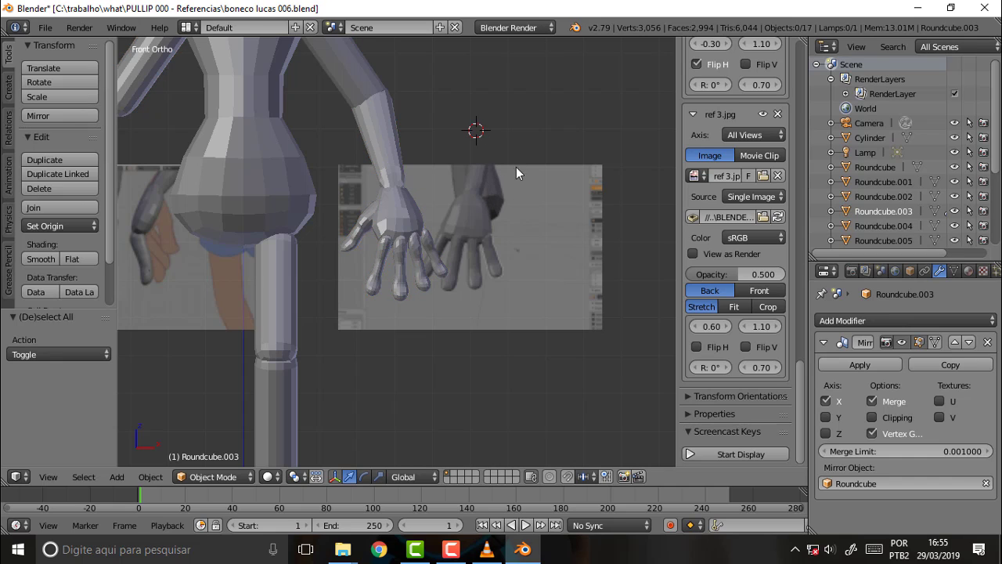
pyautogui.click(397, 214)
pyautogui.rightClick(396, 217)
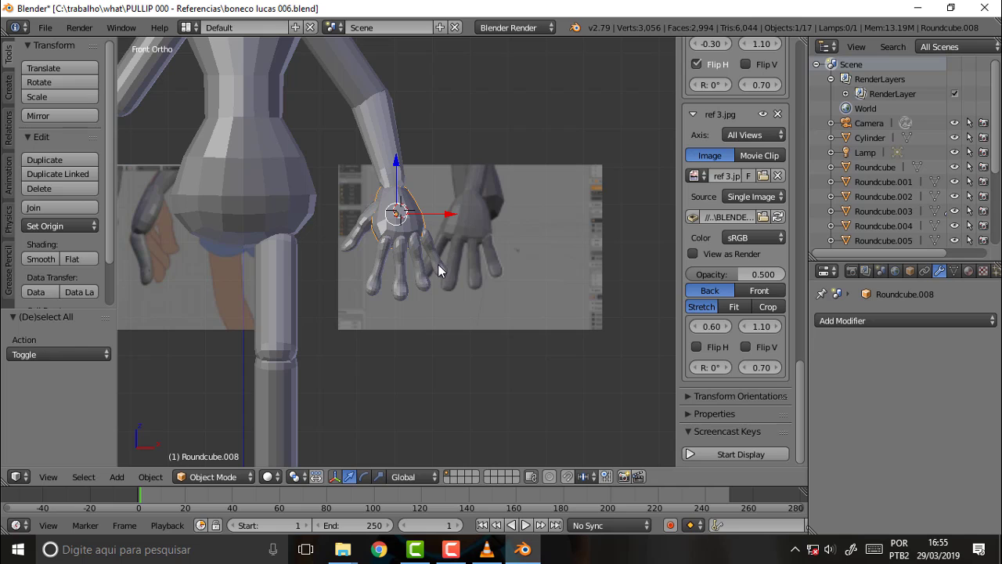
# Box-select the palm and fingers again, then add the upper arm to the selection.
pyautogui.press('b')
pyautogui.moveTo(316, 338); pyautogui.dragTo(465, 212)
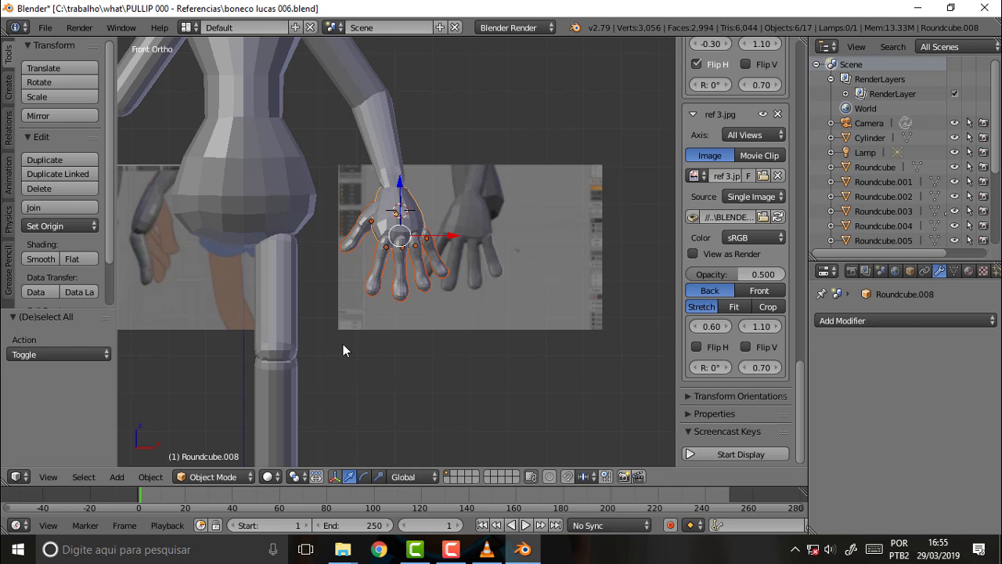
pyautogui.press('a')
pyautogui.click(325, 328)
pyautogui.press('b')
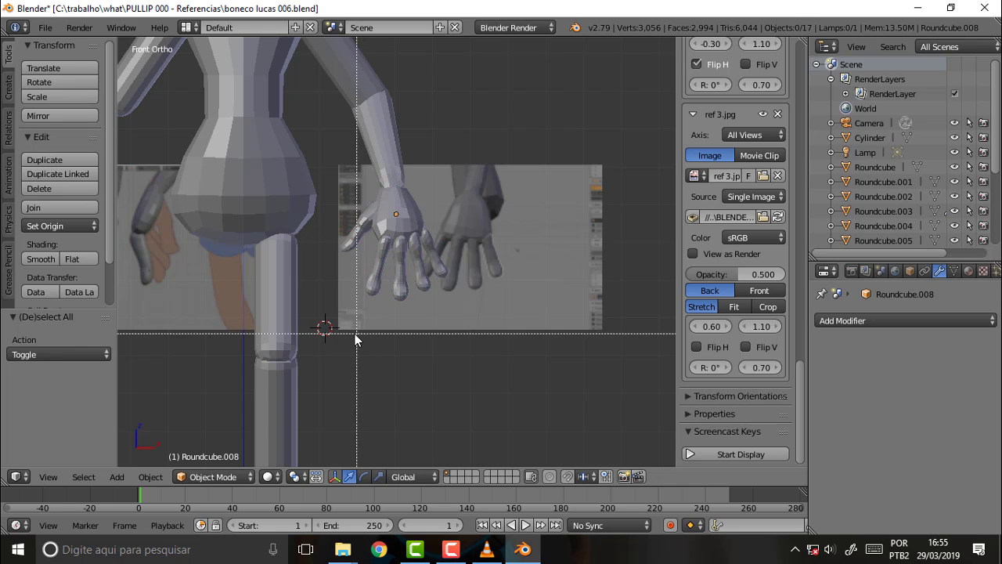
pyautogui.press('Escape')
pyautogui.press('b')
pyautogui.moveTo(332, 307); pyautogui.dragTo(466, 134)
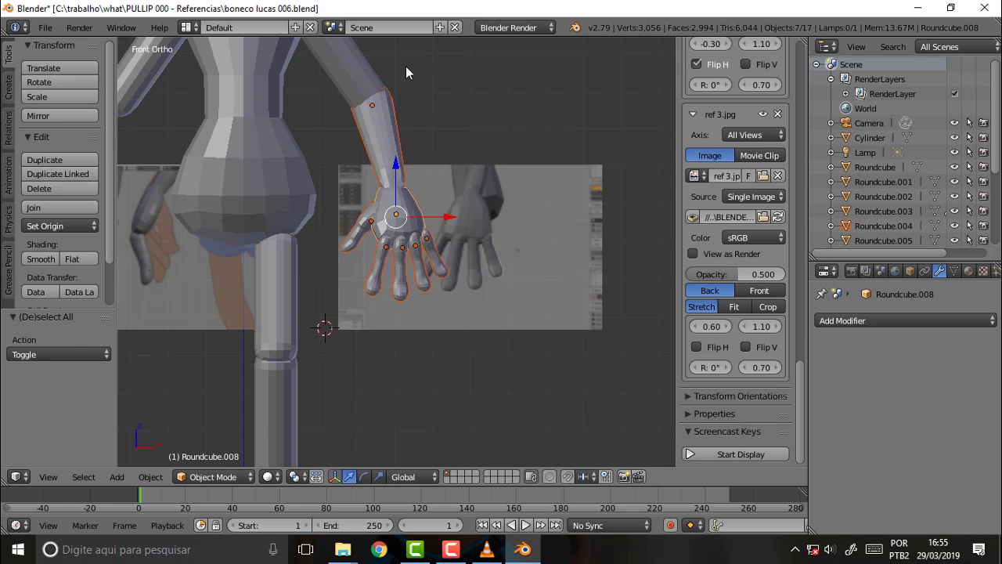
pyautogui.moveTo(401, 55); pyautogui.dragTo(368, 78)
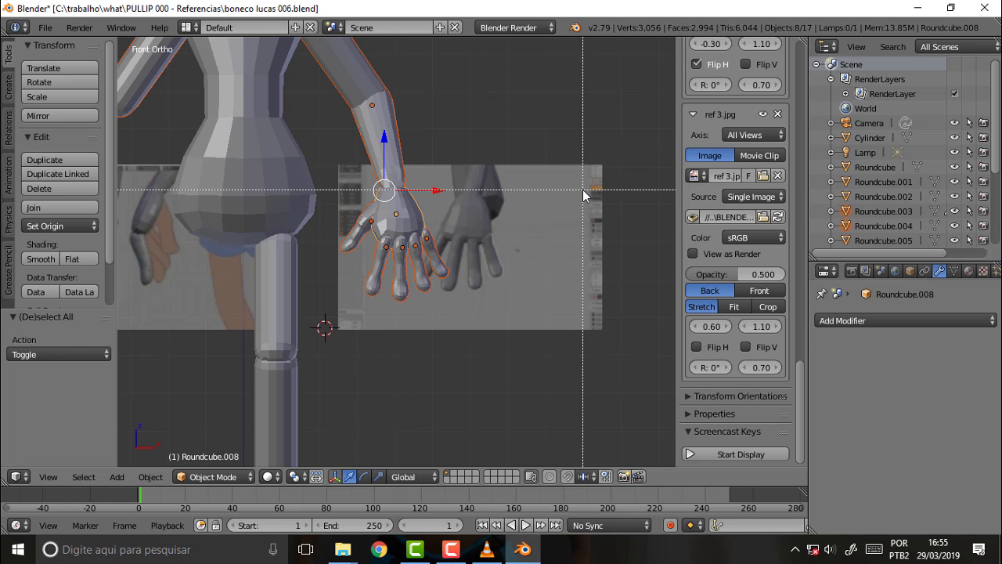
# Box-select the forearm and hand, deselect everything, and set the 3D cursor at the reference wrist.
pyautogui.press('a')
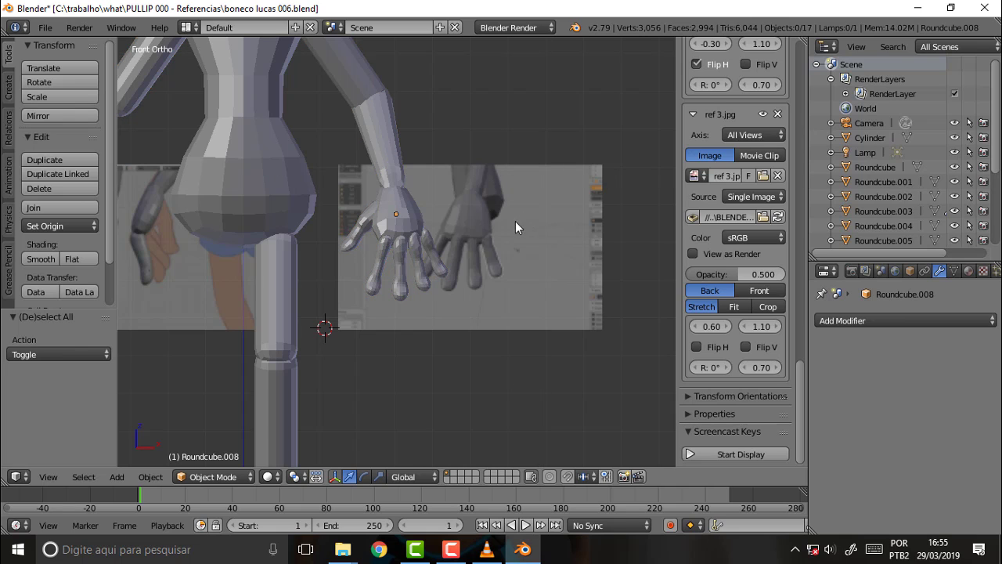
pyautogui.press('b')
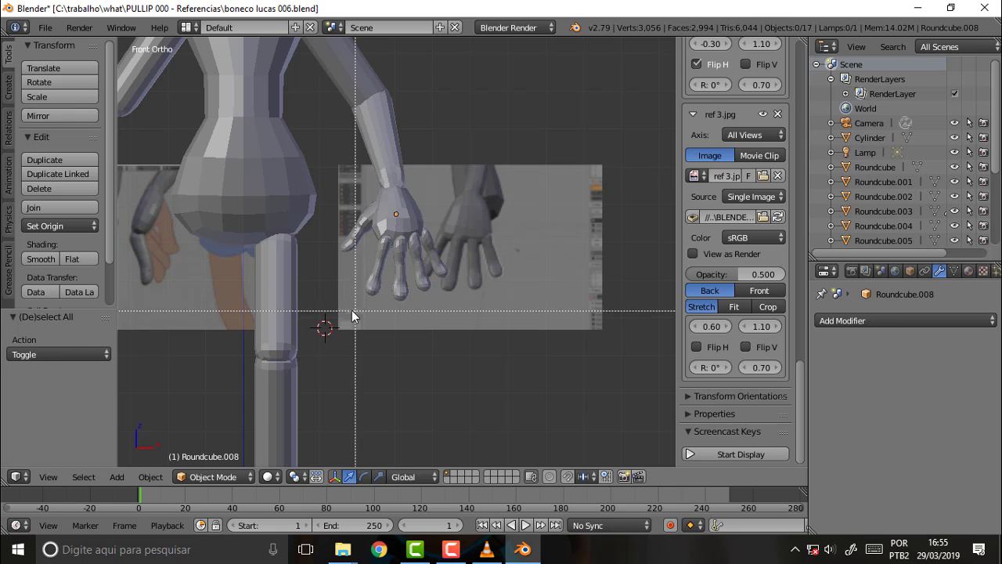
pyautogui.moveTo(328, 315)
pyautogui.mouseDown()
pyautogui.moveTo(466, 123)
pyautogui.moveTo(488, 115)
pyautogui.mouseUp()
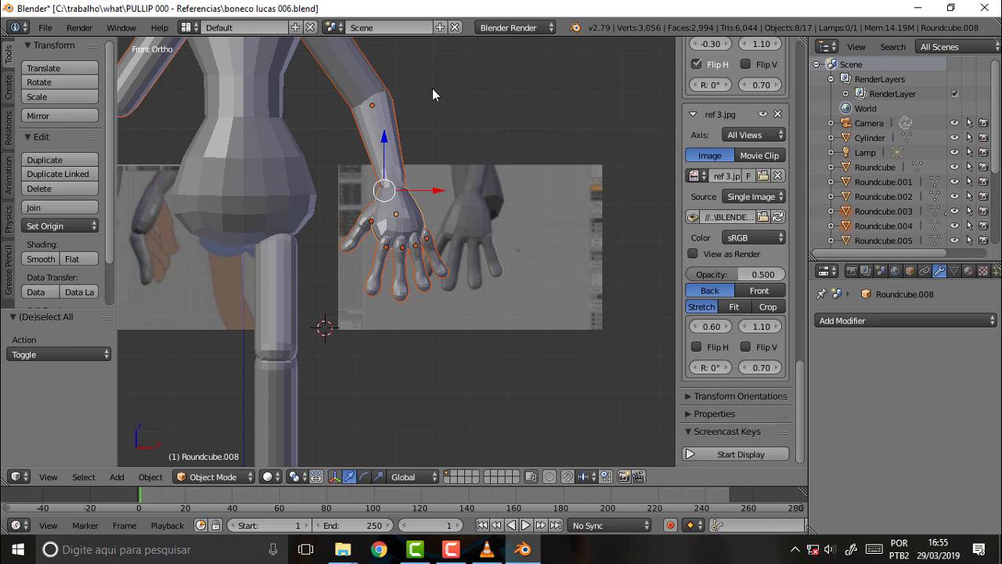
pyautogui.click(498, 190)
pyautogui.press('a')
pyautogui.click(502, 200)
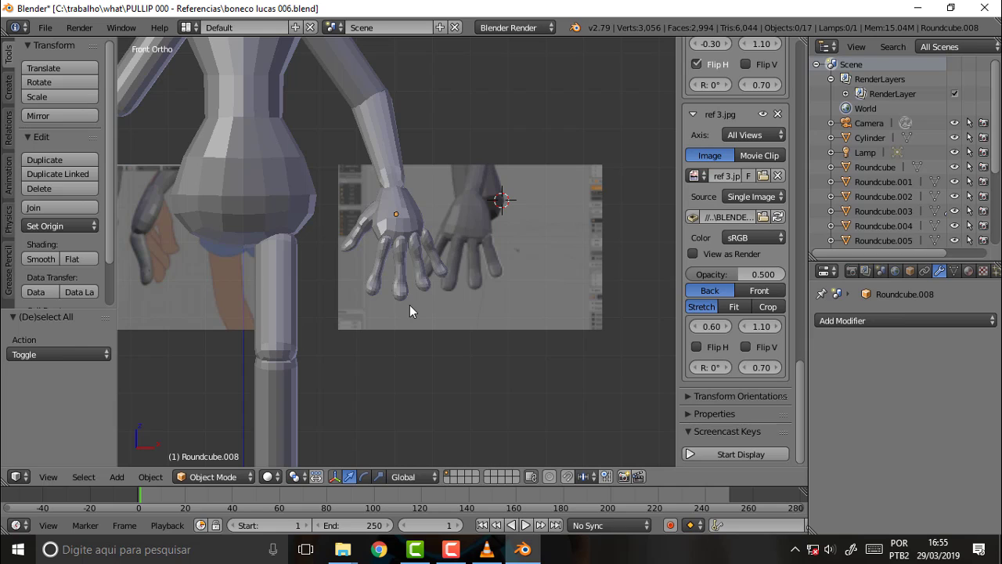
# Select the palm, thumb, four fingers, forearm and upper arm, then copy all eight pieces with Ctrl+C.
pyautogui.click(396, 229)
pyautogui.rightClick(405, 227)
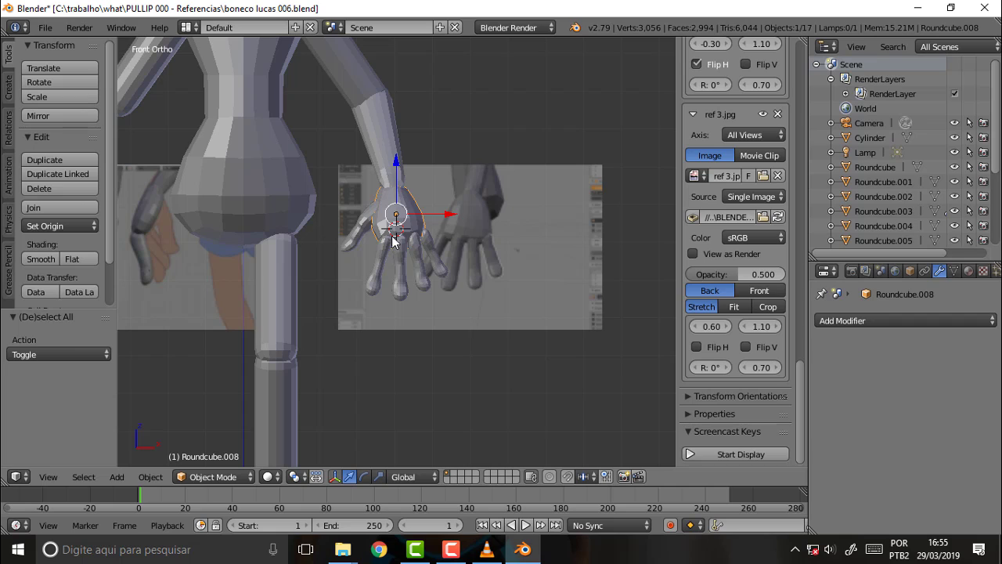
pyautogui.rightClick(365, 231)
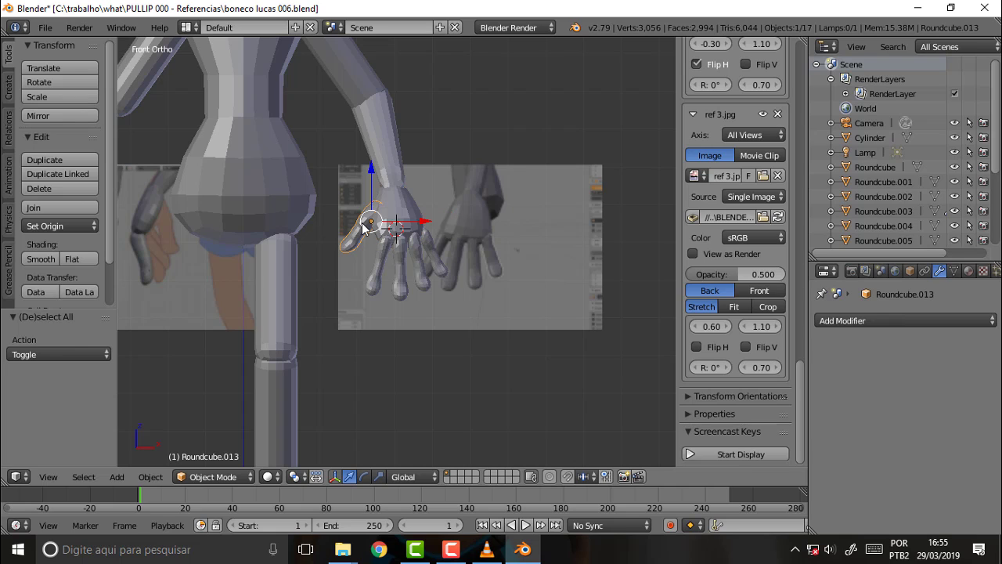
pyautogui.keyDown('shift'); pyautogui.rightClick(389, 252); pyautogui.keyUp('shift')
pyautogui.keyDown('shift'); pyautogui.rightClick(404, 261); pyautogui.keyUp('shift')
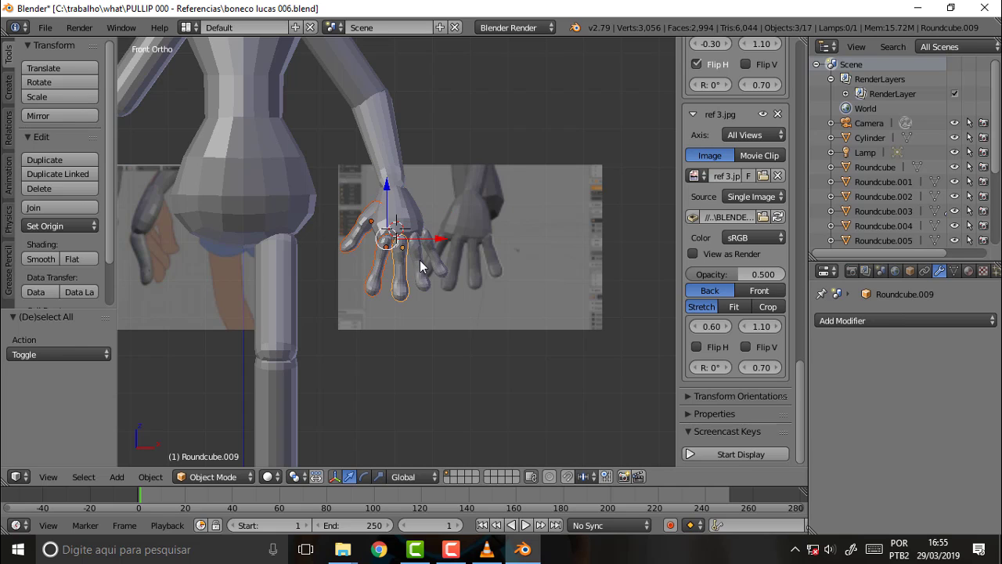
pyautogui.keyDown('shift'); pyautogui.rightClick(420, 264); pyautogui.keyUp('shift')
pyautogui.keyDown('shift'); pyautogui.rightClick(436, 262); pyautogui.keyUp('shift')
pyautogui.keyDown('shift'); pyautogui.rightClick(392, 196); pyautogui.keyUp('shift')
pyautogui.keyDown('shift'); pyautogui.rightClick(378, 166); pyautogui.keyUp('shift')
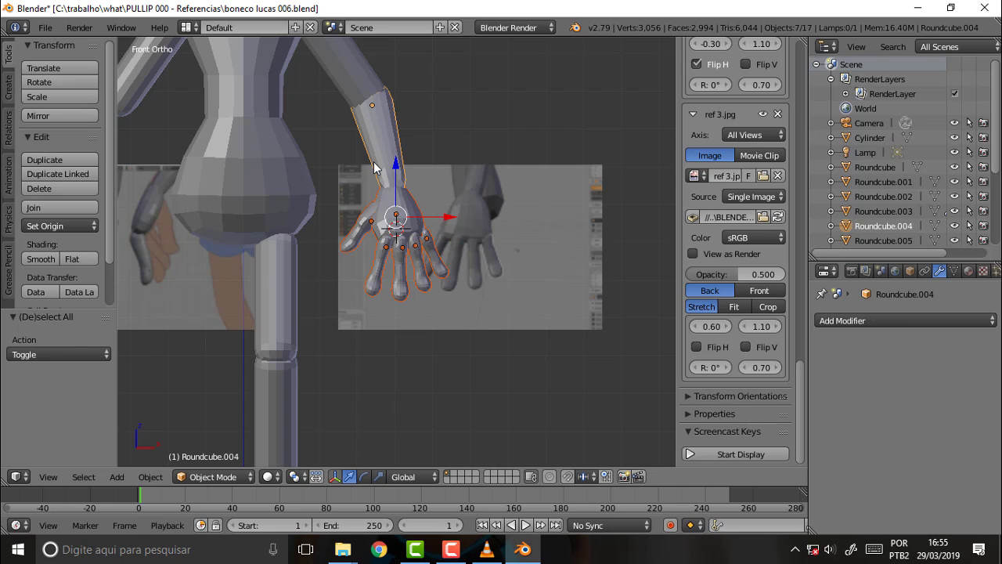
pyautogui.keyDown('shift'); pyautogui.rightClick(338, 72); pyautogui.keyUp('shift')
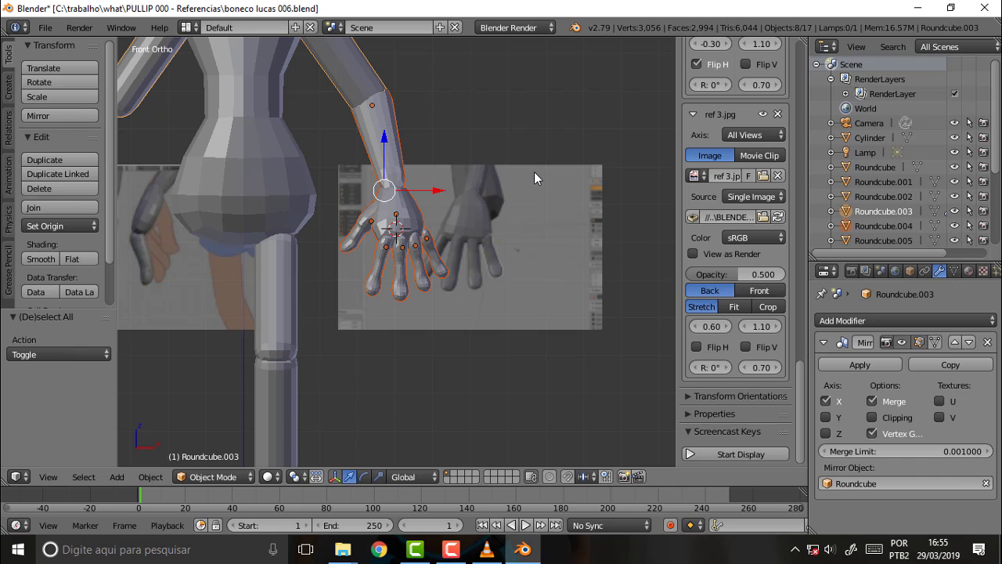
pyautogui.hotkey('ctrl', 'c')
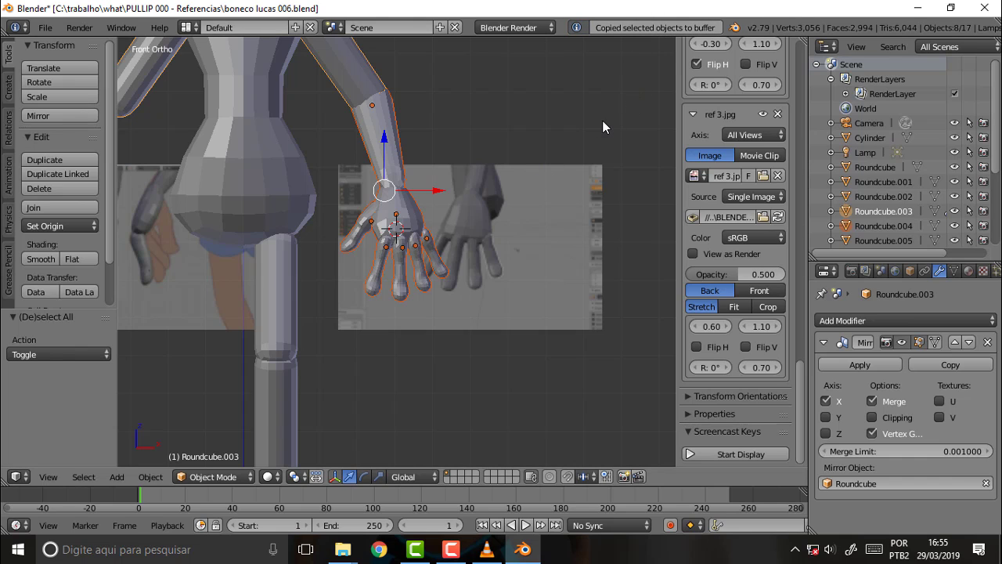
# Zoom and orbit to inspect the fitted hand from the side.
pyautogui.scroll(-2, 610, 123)
pyautogui.scroll(3, 610, 123)
pyautogui.scroll(1, 610, 123)
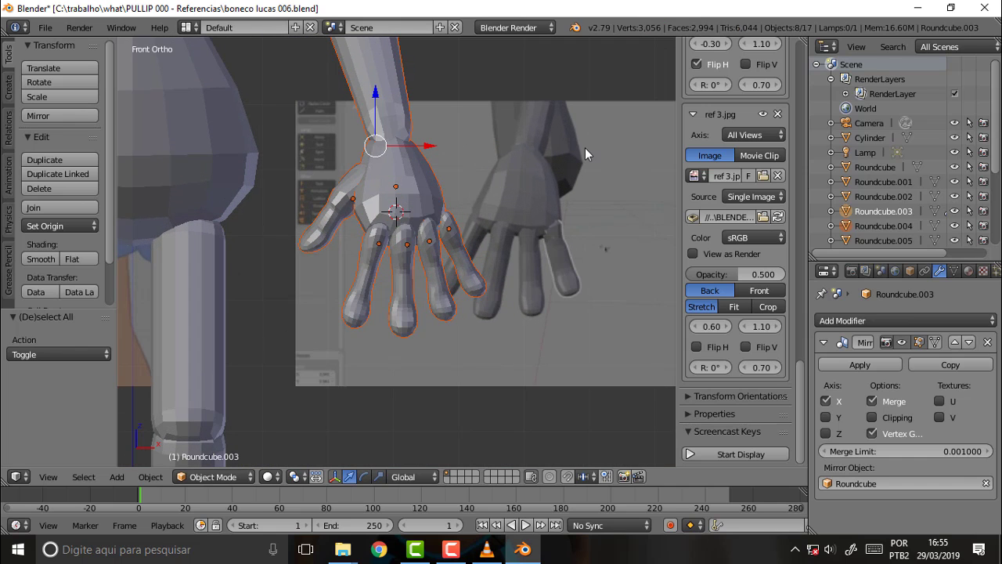
pyautogui.scroll(-1, 560, 170)
pyautogui.scroll(1, 559, 170)
pyautogui.moveTo(559, 169); pyautogui.dragTo(549, 164, button='middle')
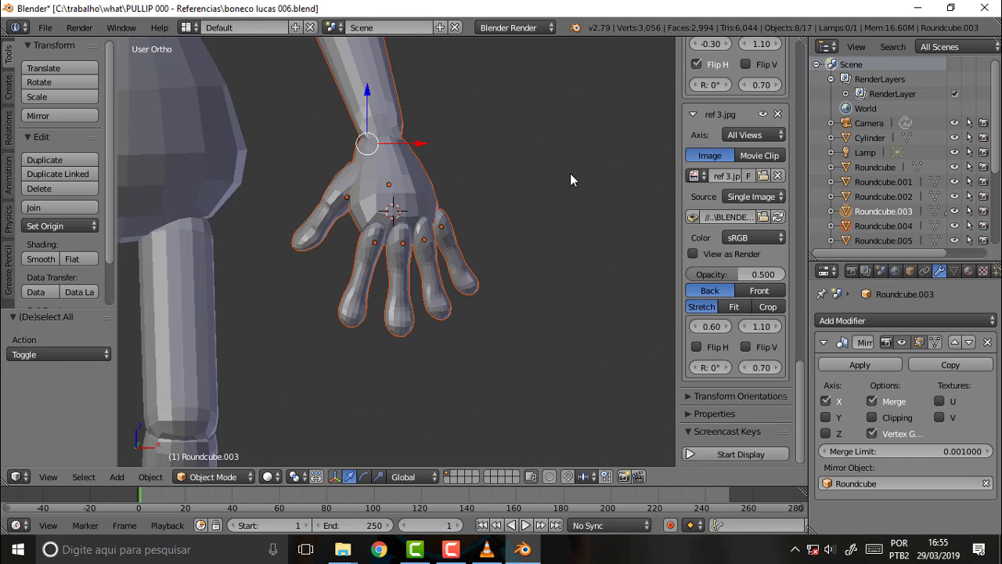
pyautogui.scroll(-3, 549, 164)
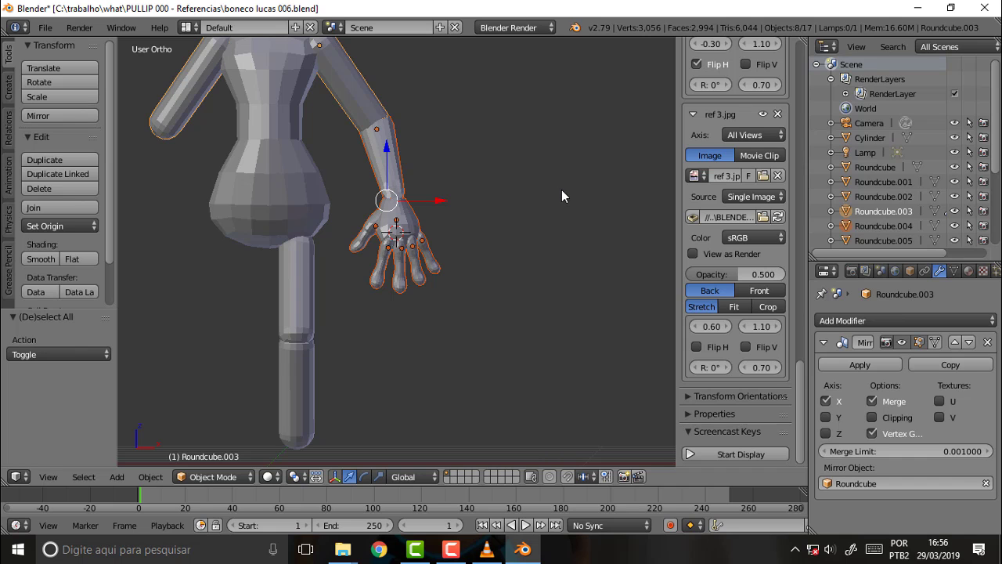
pyautogui.scroll(3, 556, 173)
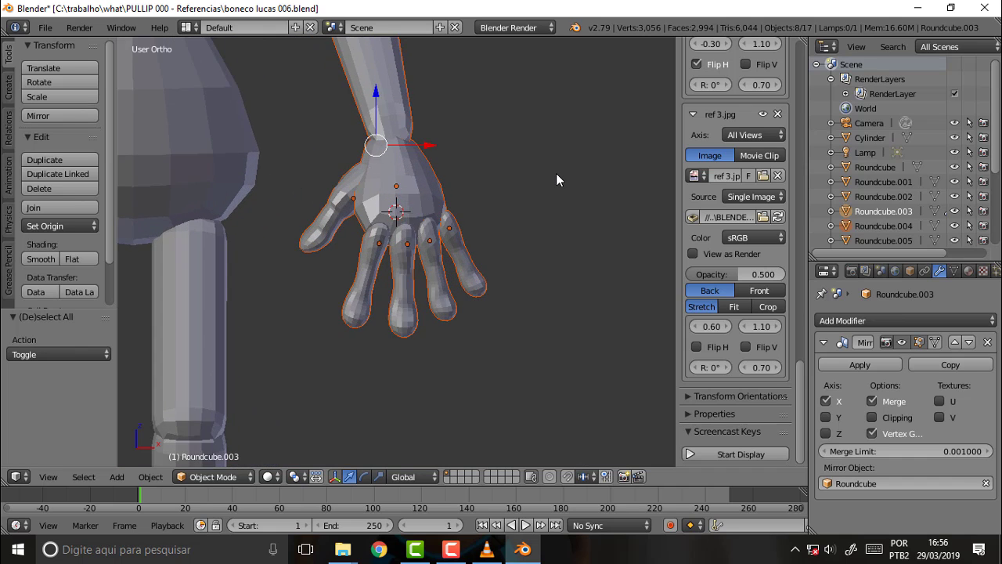
# Orbit to an angled, more frontal User Ortho view of the whole character.
pyautogui.moveTo(556, 173)
pyautogui.mouseDown(button='middle')
pyautogui.moveTo(527, 158)
pyautogui.moveTo(537, 163)
pyautogui.mouseUp(button='middle')
pyautogui.scroll(-3, 537, 163)
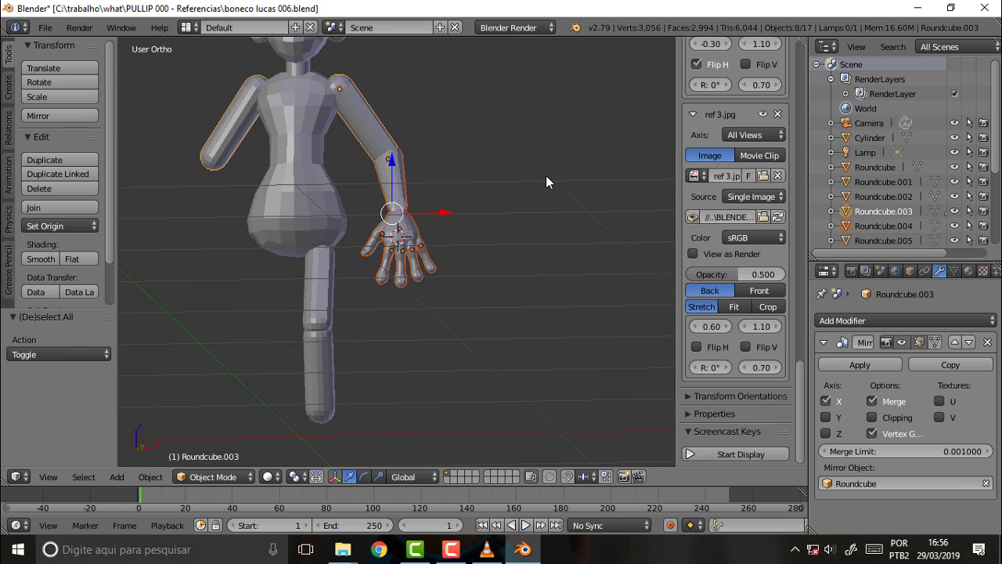
pyautogui.moveTo(397, 160); pyautogui.dragTo(452, 212, button='middle')
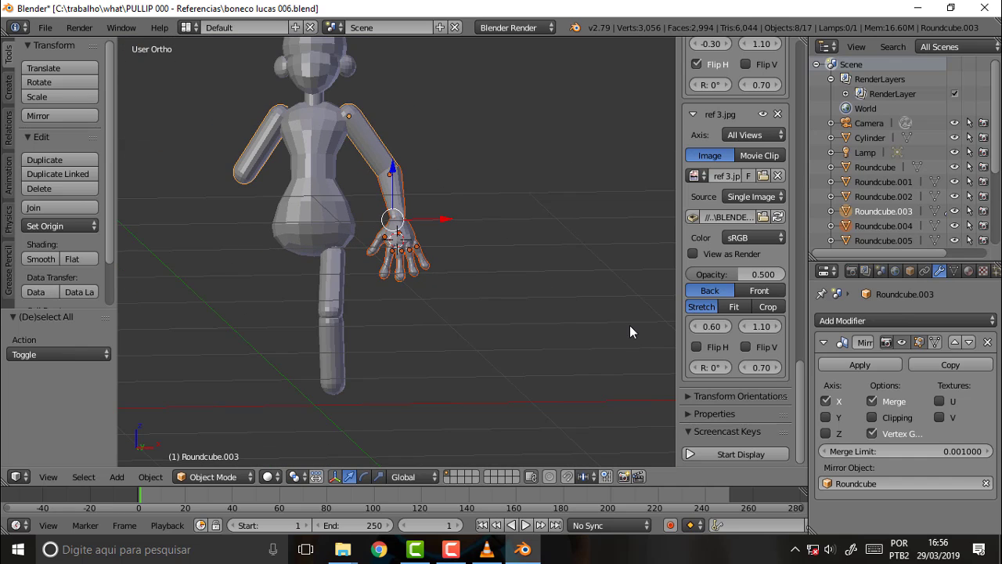
pyautogui.scroll(2, 802, 387)
pyautogui.scroll(-2, 789, 442)
pyautogui.scroll(4, 789, 442)
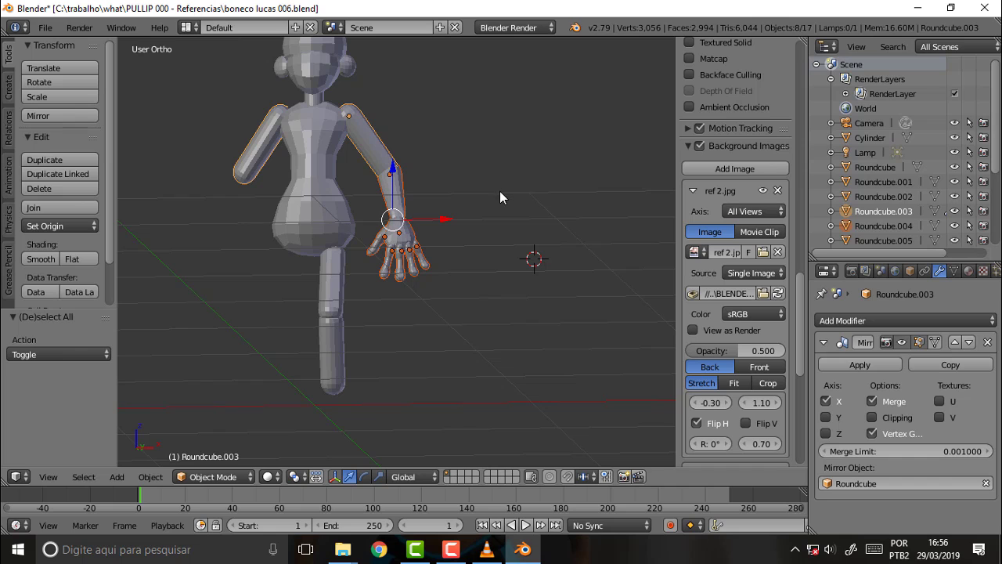
# Deselect everything and bring the sidebar's Shading options into view.
pyautogui.press('a')
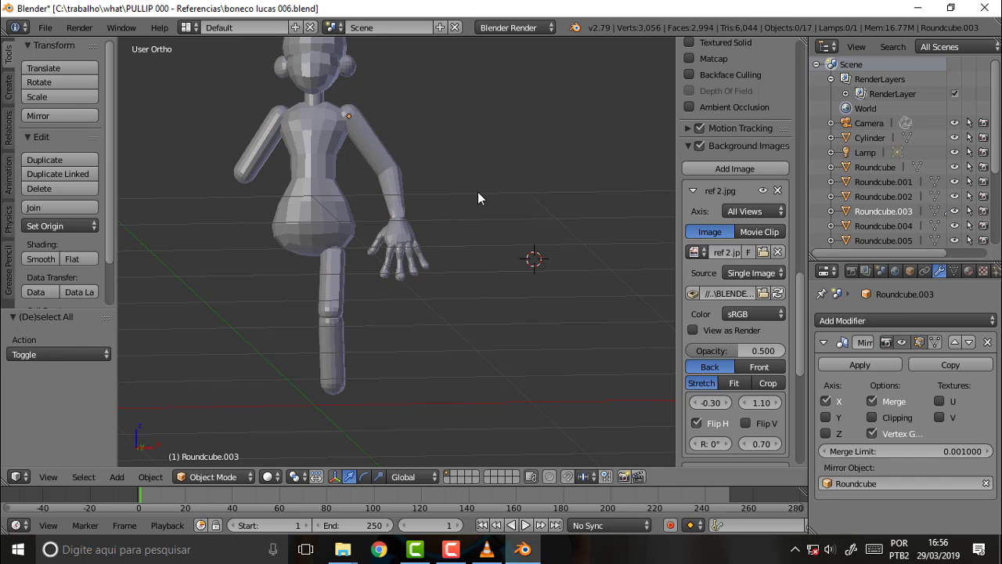
pyautogui.moveTo(799, 313); pyautogui.dragTo(801, 277)
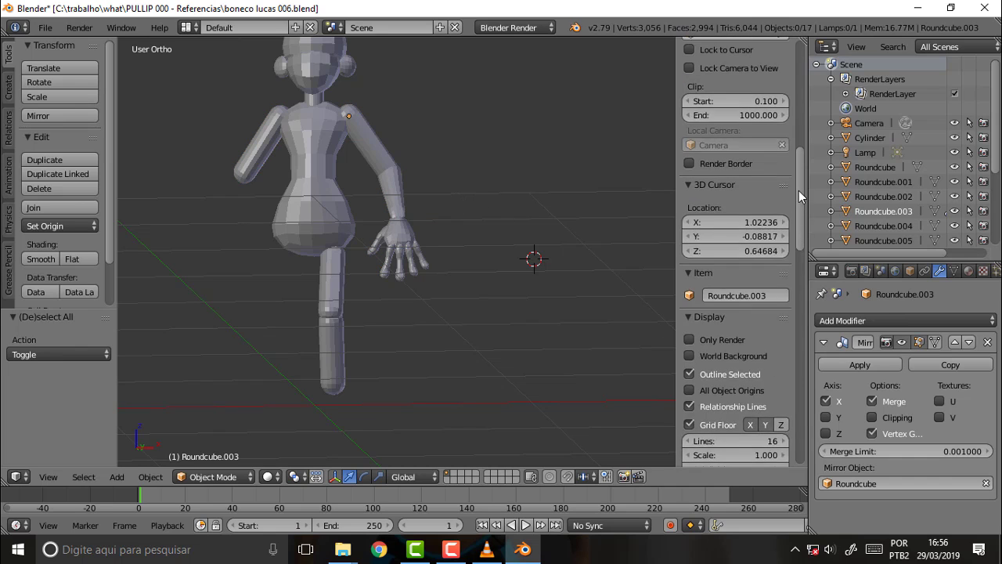
pyautogui.scroll(-3, 801, 277)
pyautogui.scroll(2, 801, 277)
pyautogui.scroll(1, 801, 277)
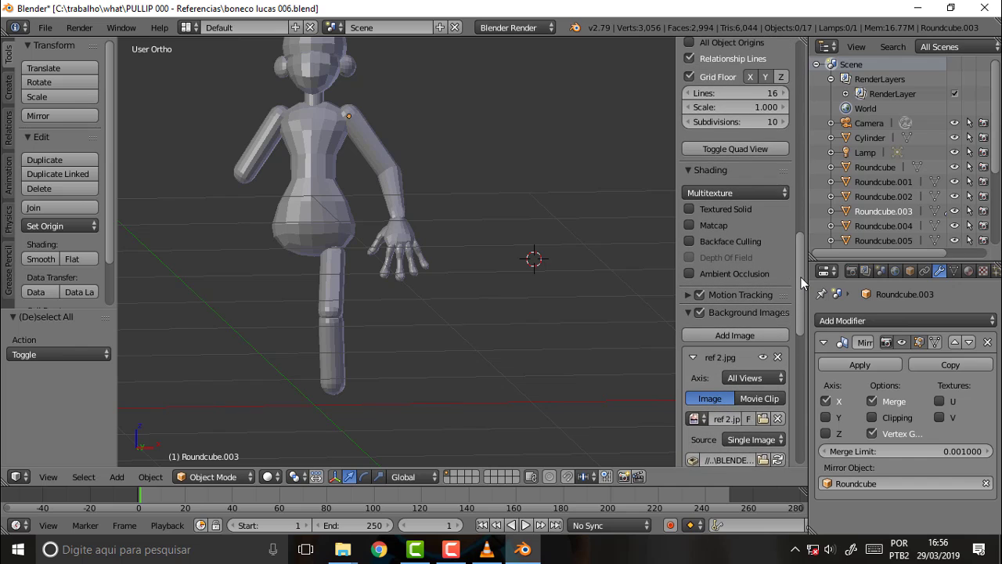
pyautogui.scroll(1, 801, 278)
# Shade the character with the red Matcap and view it from another angle.
pyautogui.click(689, 246)
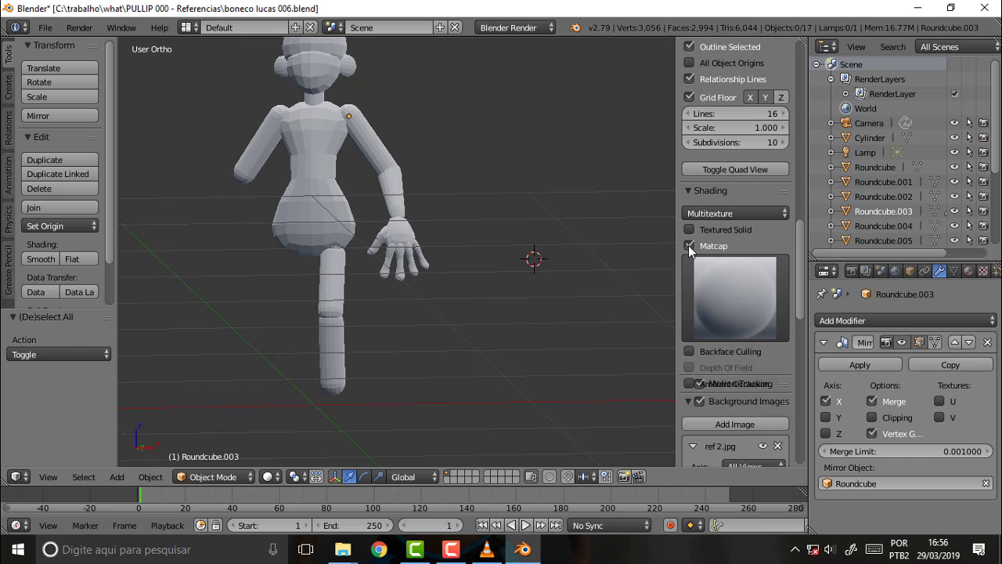
pyautogui.click(734, 294)
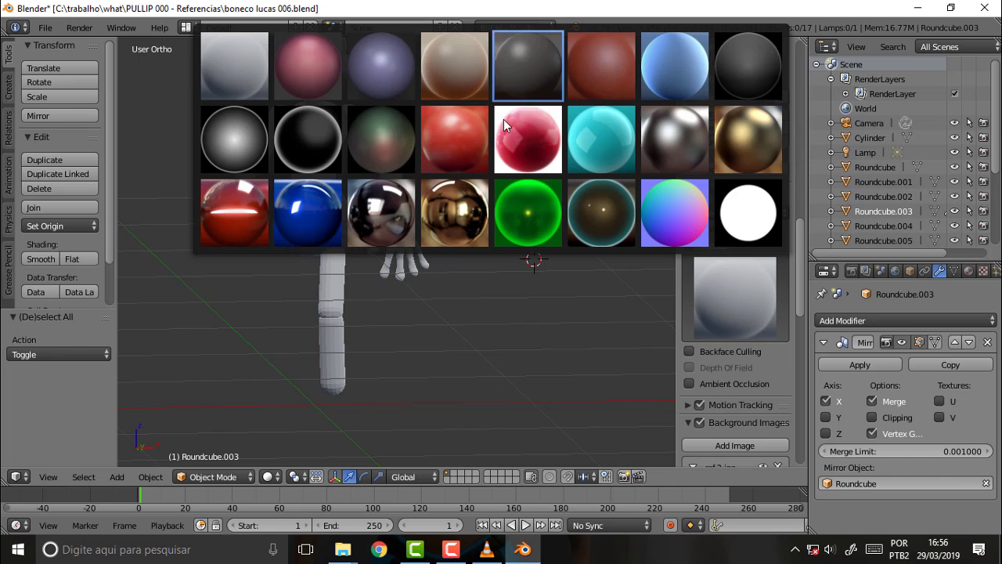
pyautogui.click(601, 66)
pyautogui.moveTo(533, 157)
pyautogui.mouseDown(button='middle')
pyautogui.moveTo(433, 191)
pyautogui.moveTo(472, 166)
pyautogui.moveTo(508, 168)
pyautogui.mouseUp(button='middle')
pyautogui.scroll(-3, 517, 165)
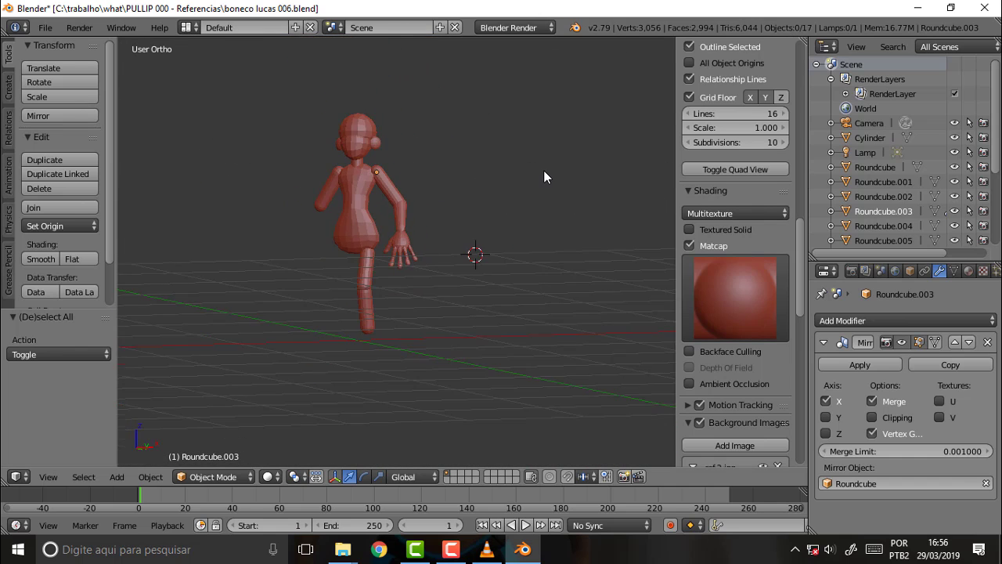
pyautogui.scroll(4, 543, 170)
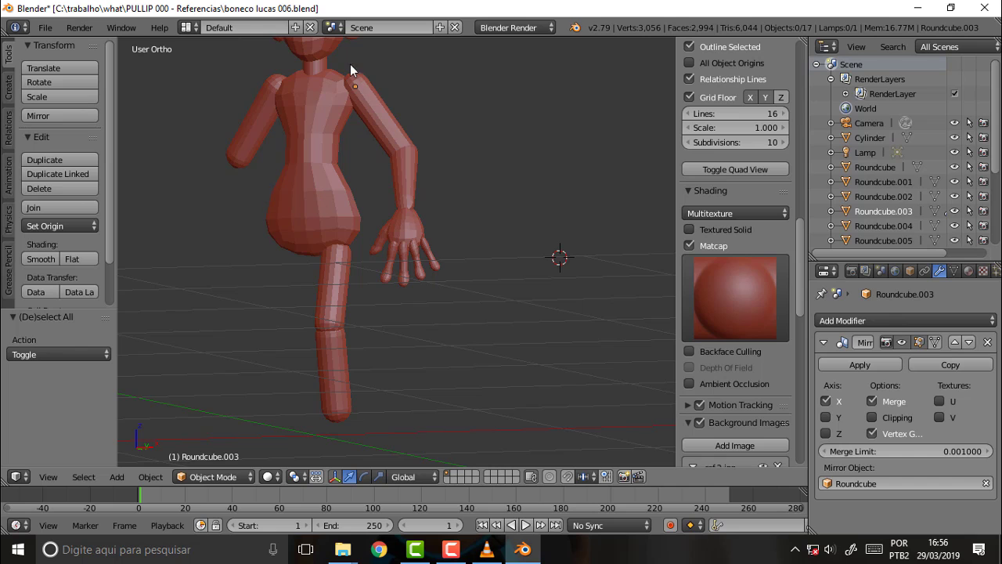
# Seek the VLC tutorial to the 26:18 hand close-up, then return to Blender's side view.
pyautogui.click(487, 550)
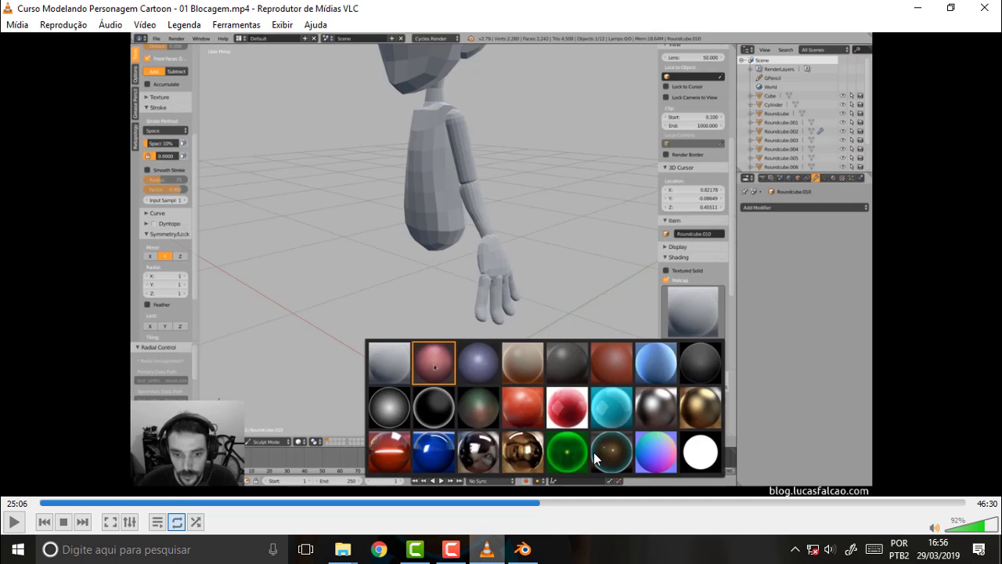
pyautogui.click(551, 502)
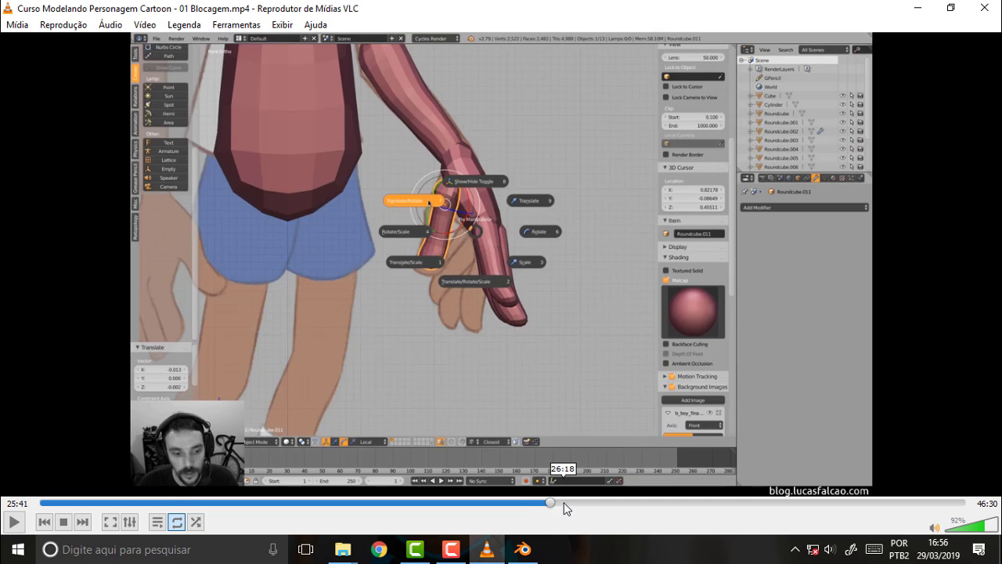
pyautogui.click(564, 503)
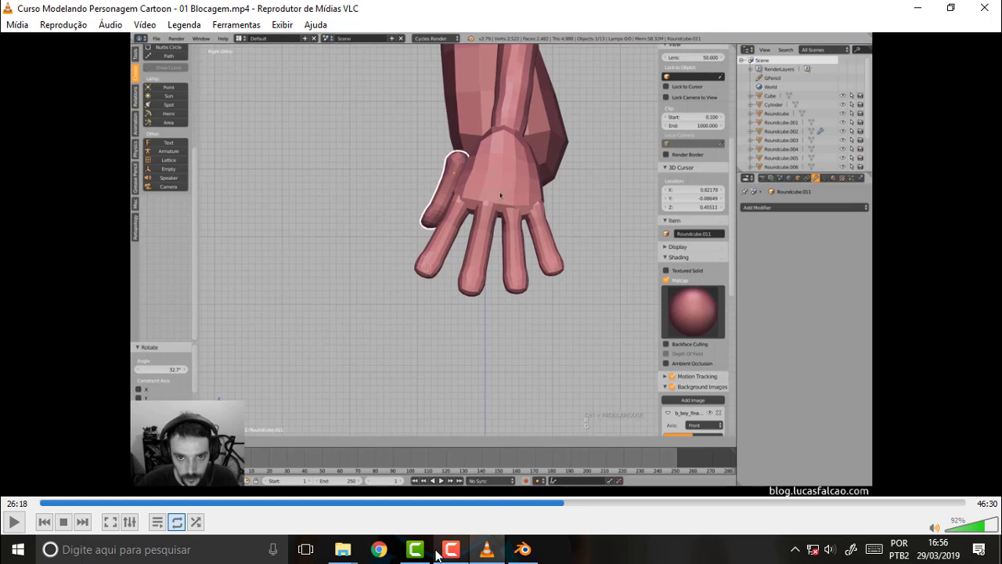
pyautogui.click(452, 551)
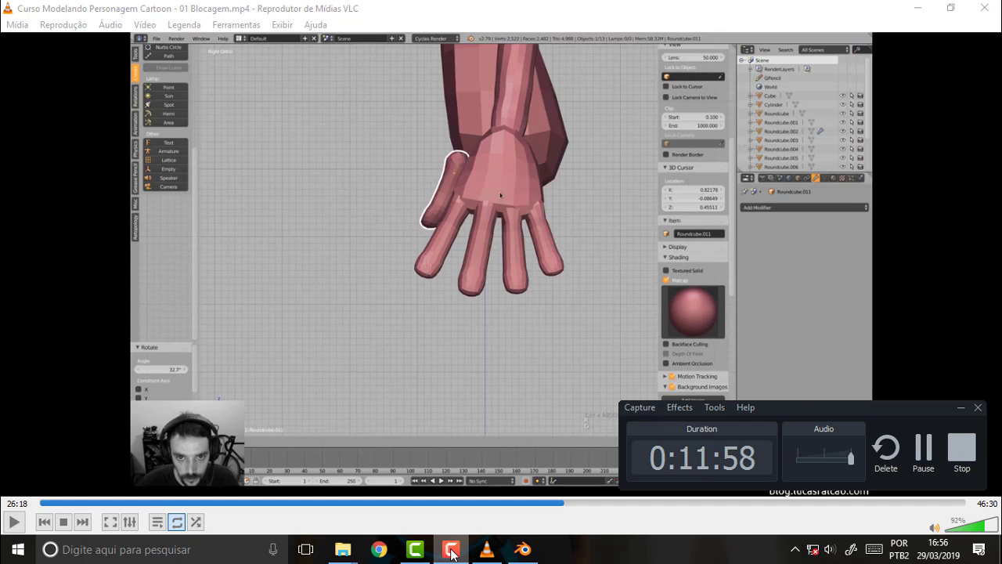
pyautogui.click(522, 549)
pyautogui.moveTo(499, 227)
pyautogui.mouseDown(button='middle')
pyautogui.moveTo(307, 211)
pyautogui.moveTo(443, 180)
pyautogui.moveTo(472, 160)
pyautogui.moveTo(533, 196)
pyautogui.mouseUp(button='middle')
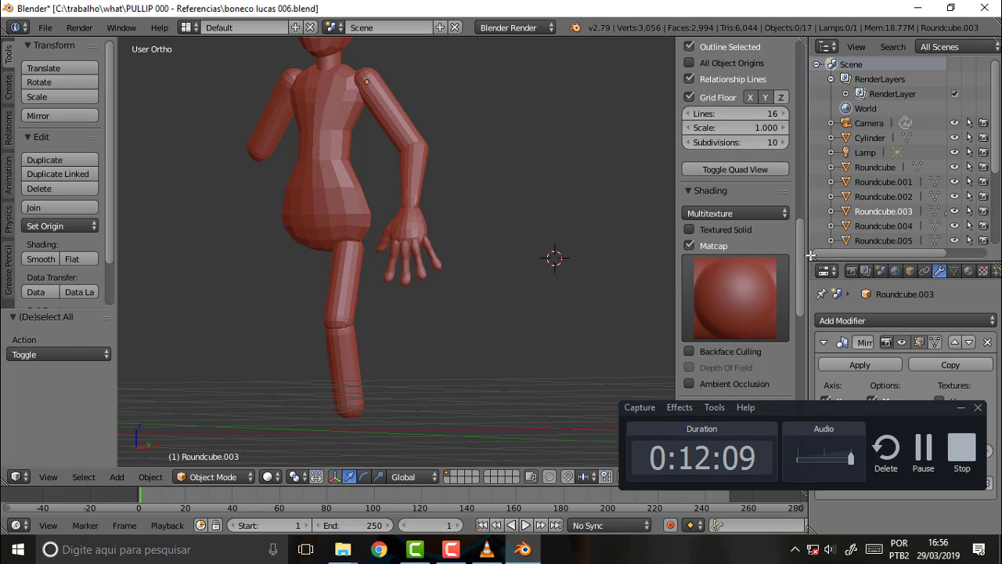
pyautogui.moveTo(801, 255)
pyautogui.mouseDown()
pyautogui.moveTo(800, 274)
pyautogui.moveTo(803, 249)
pyautogui.mouseUp()
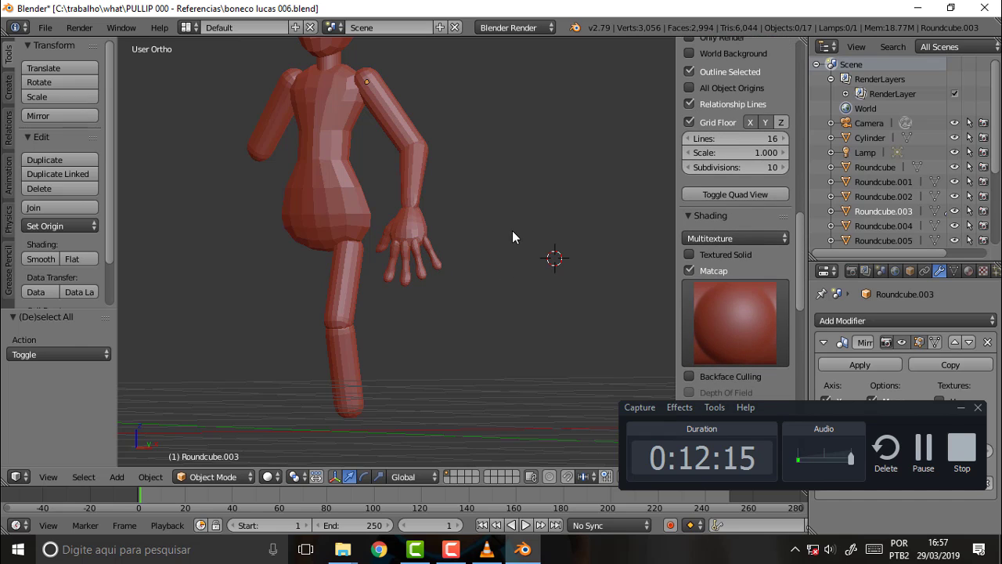
pyautogui.scroll(2, 448, 218)
pyautogui.scroll(2, 447, 216)
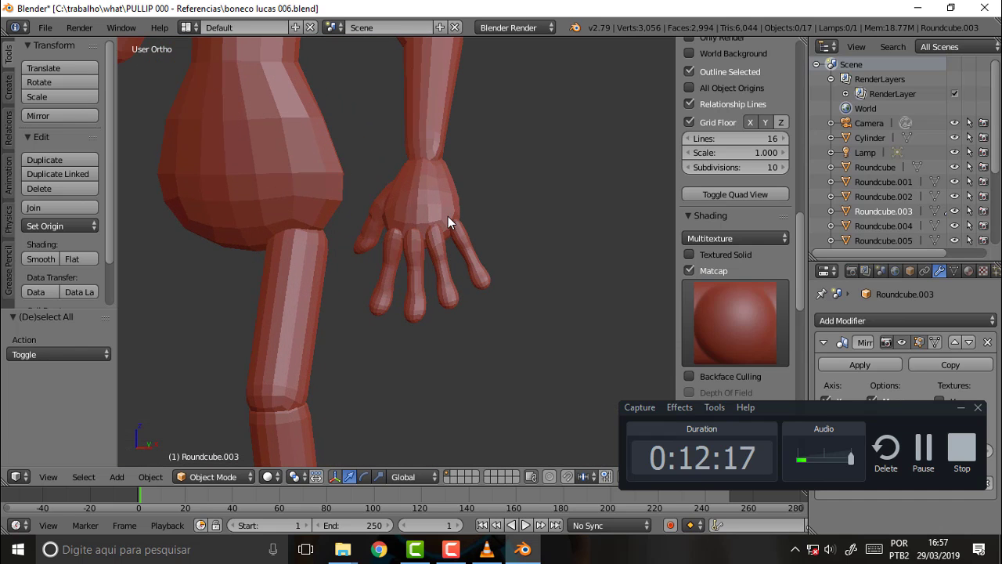
pyautogui.scroll(2, 448, 216)
pyautogui.moveTo(480, 222)
pyautogui.mouseDown(button='middle')
pyautogui.moveTo(529, 223)
pyautogui.moveTo(465, 212)
pyautogui.moveTo(478, 220)
pyautogui.mouseUp(button='middle')
pyautogui.scroll(-1, 485, 226)
pyautogui.scroll(-1, 485, 226)
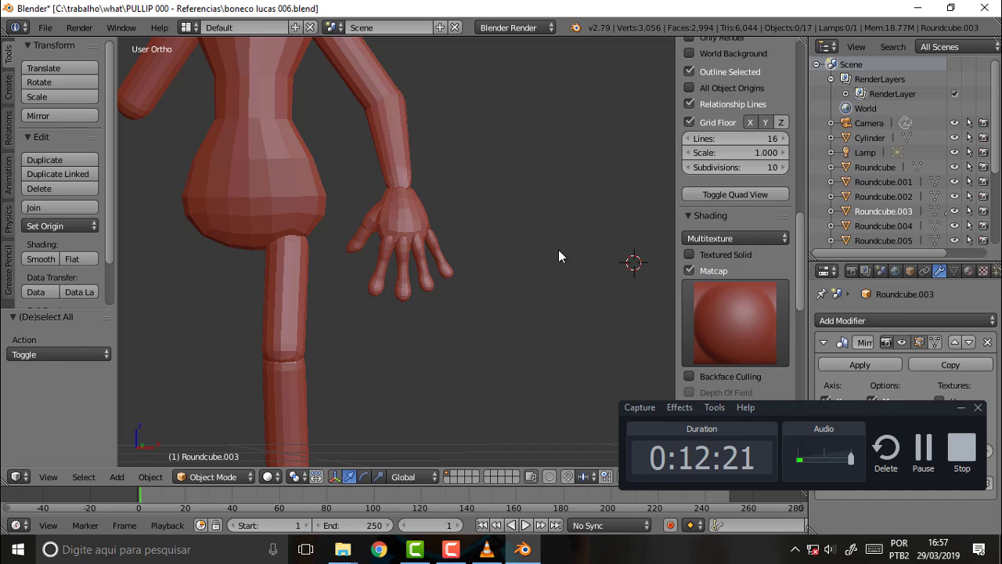